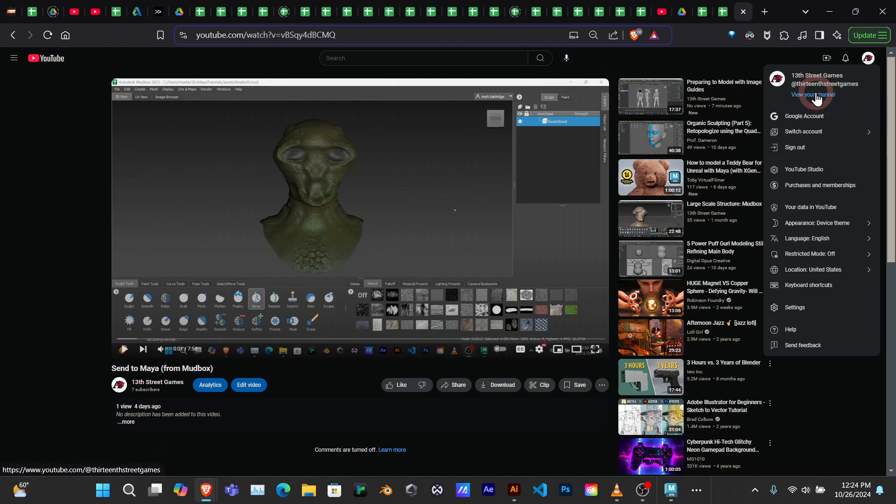
Open the Mudbox Tutorials playlist from the 13th Street Games channel's playlists.
click(816, 96)
drag(323, 36, 140, 26)
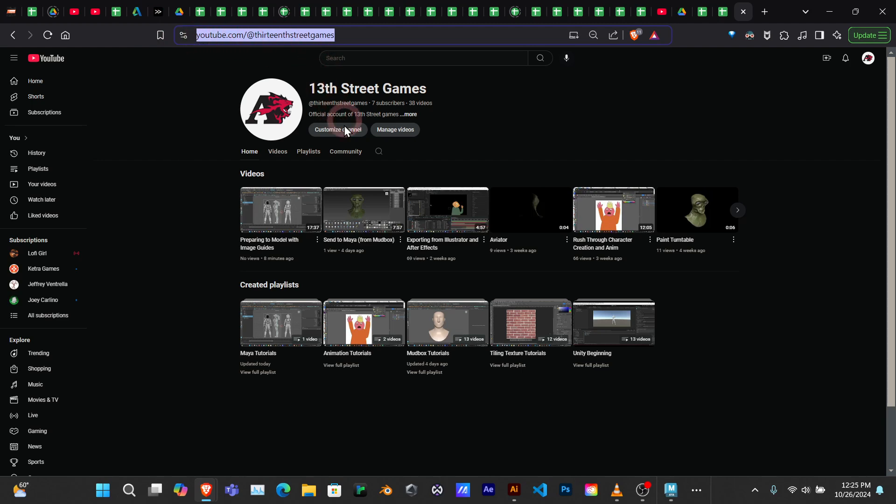
click(299, 159)
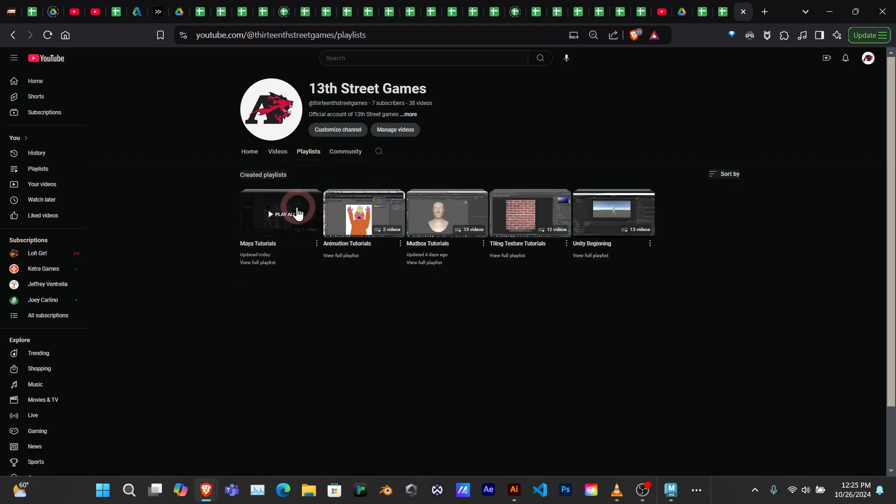
click(440, 224)
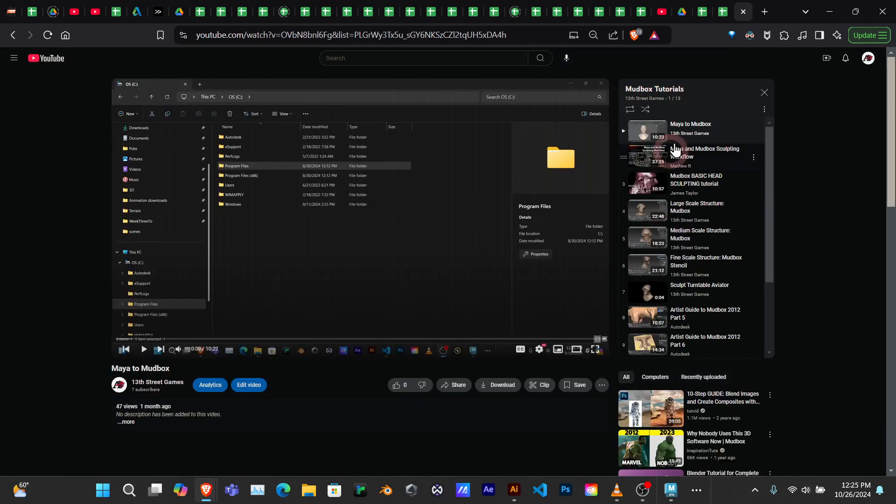
Open the video "Send to Maya (from Mudbox)" in the playlist and skip to about 7:39.
scroll(700, 200, down, 3)
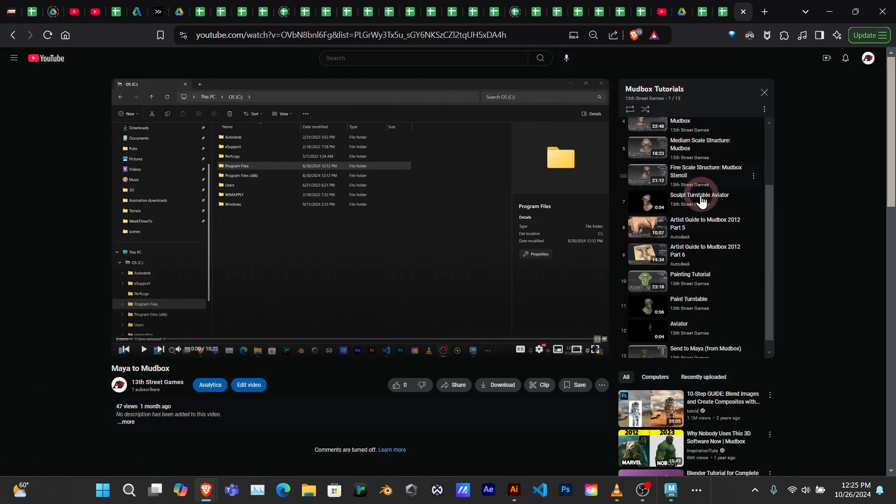
click(683, 344)
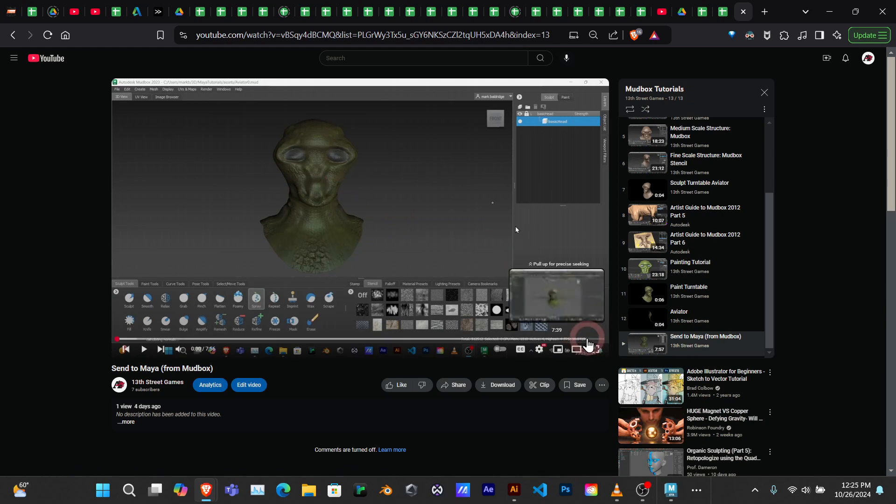
click(588, 339)
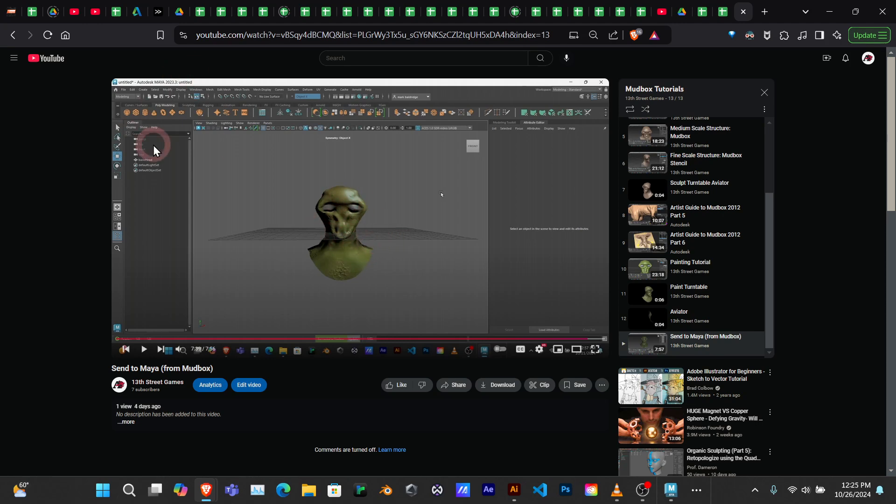
Switch to Maya, select the basicHead mesh and examine it from the front, the side and farther away.
click(829, 12)
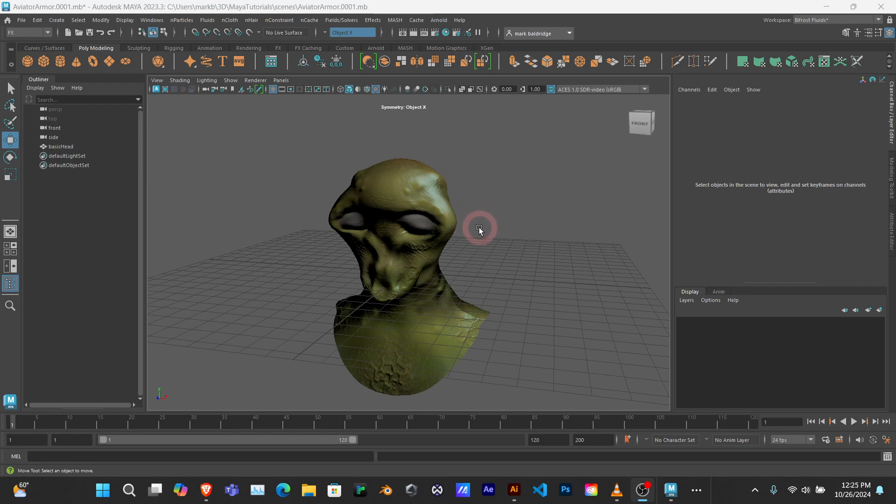
alt+drag(530, 231, 521, 250)
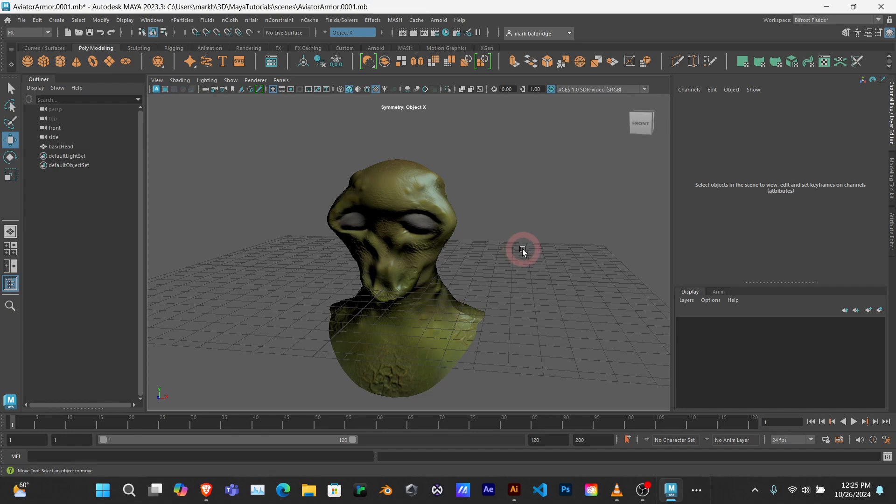
click(423, 238)
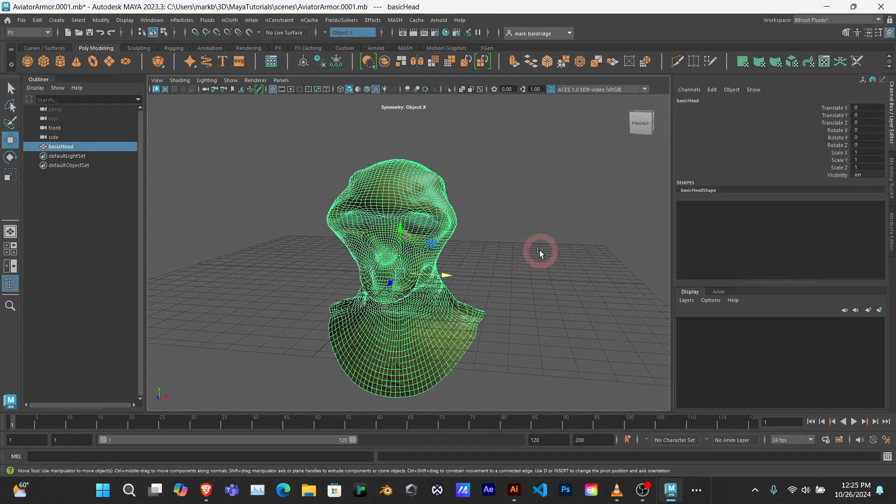
alt+drag(540, 251, 457, 244)
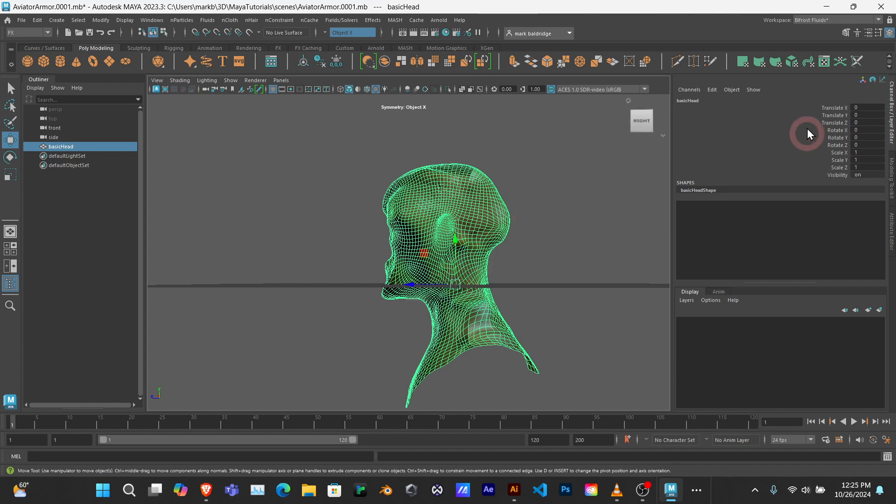
alt+drag(558, 226, 437, 293)
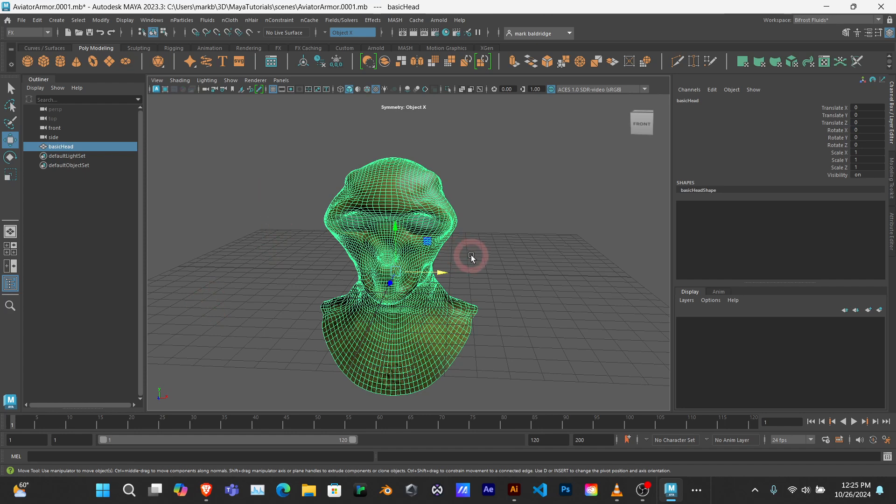
scroll(503, 271, down, 5)
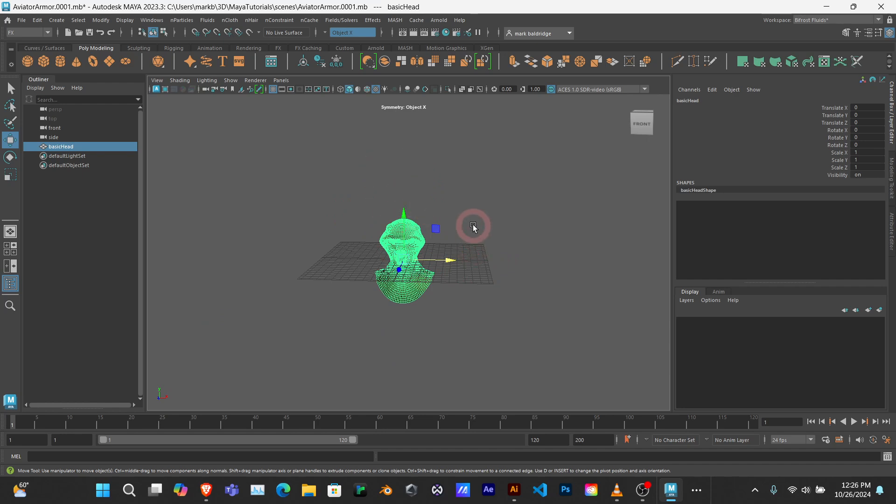
key(alt)
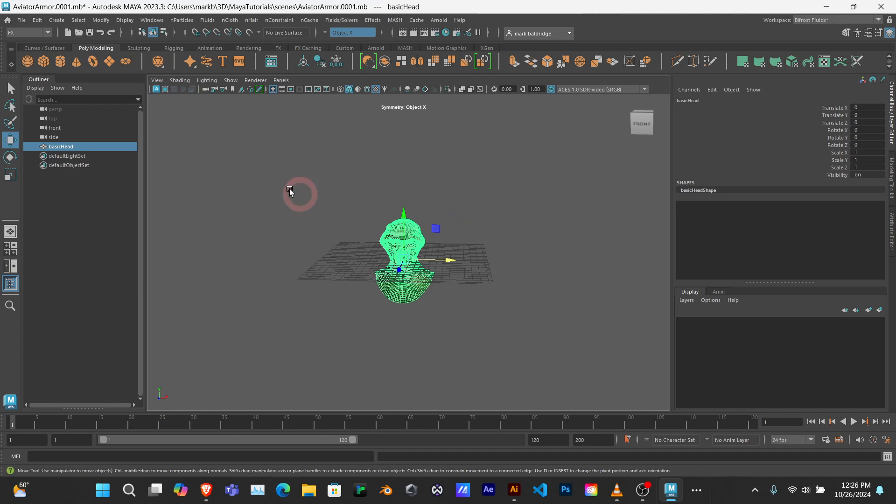
Create a polygon cube at the origin and set its Scale Y to 800.
click(43, 61)
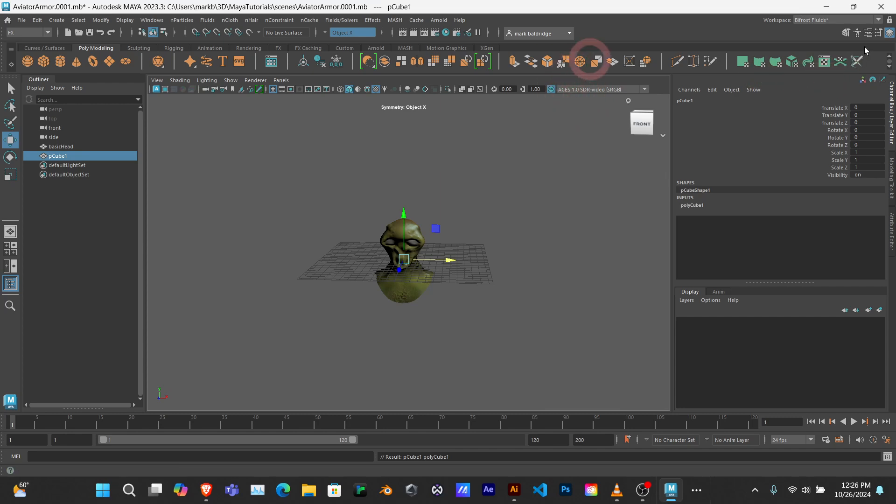
click(889, 35)
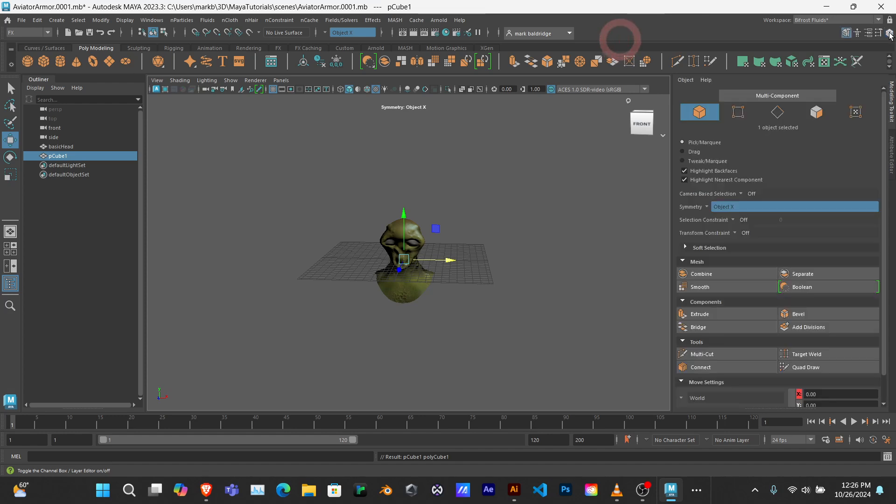
click(890, 34)
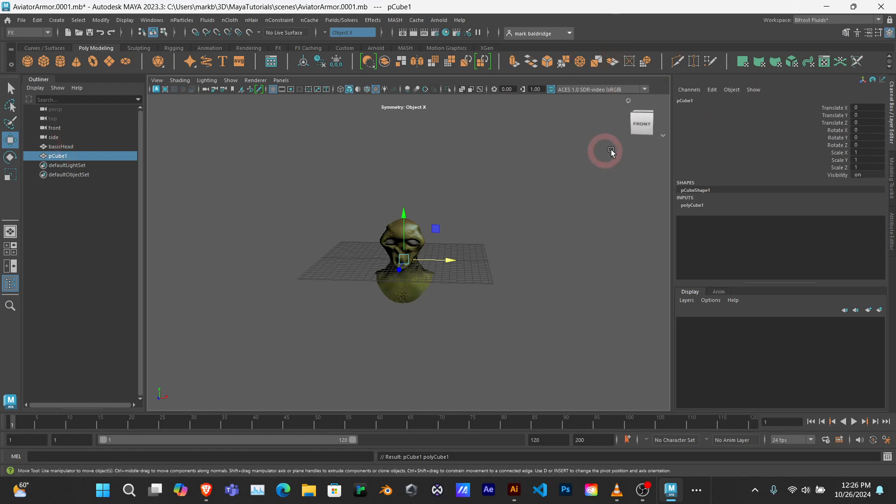
click(856, 154)
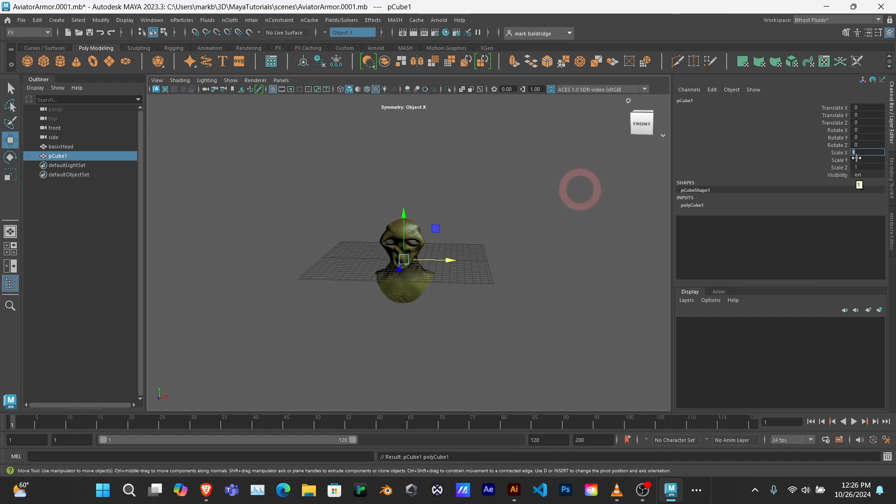
key(Tab)
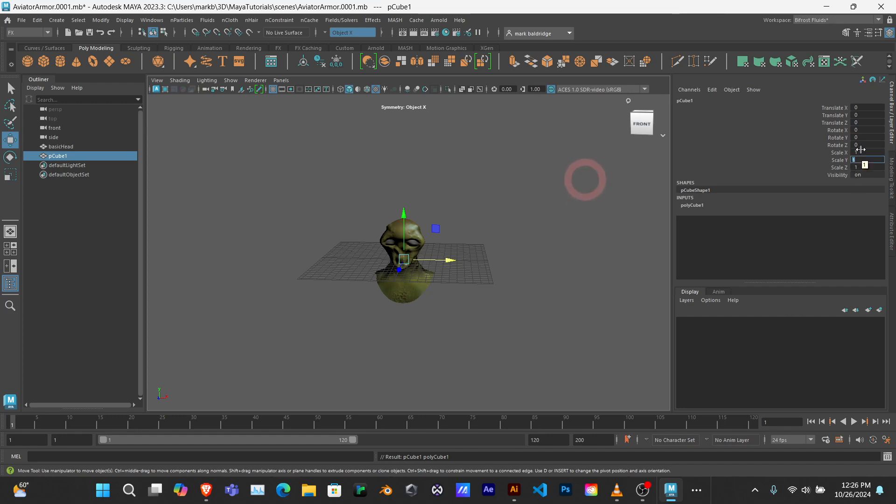
text(800)
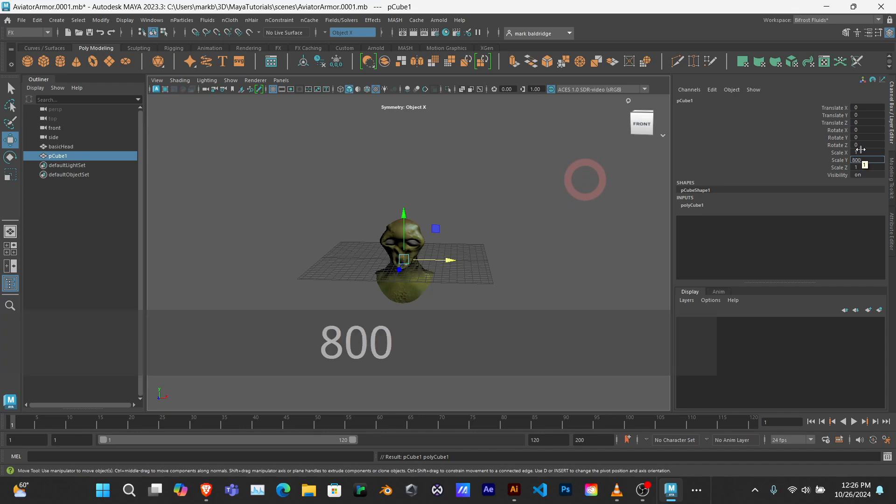
key(Return)
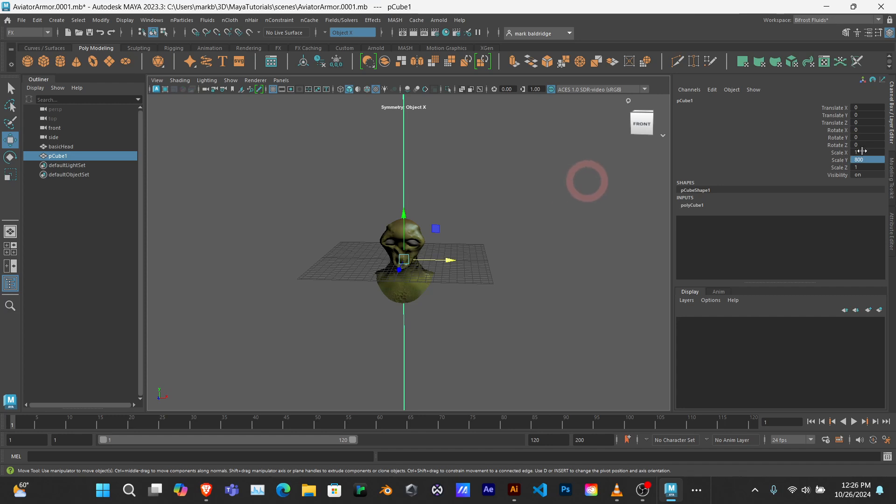
Set the cube's Scale X and Scale Z to 300.
double_click(865, 152)
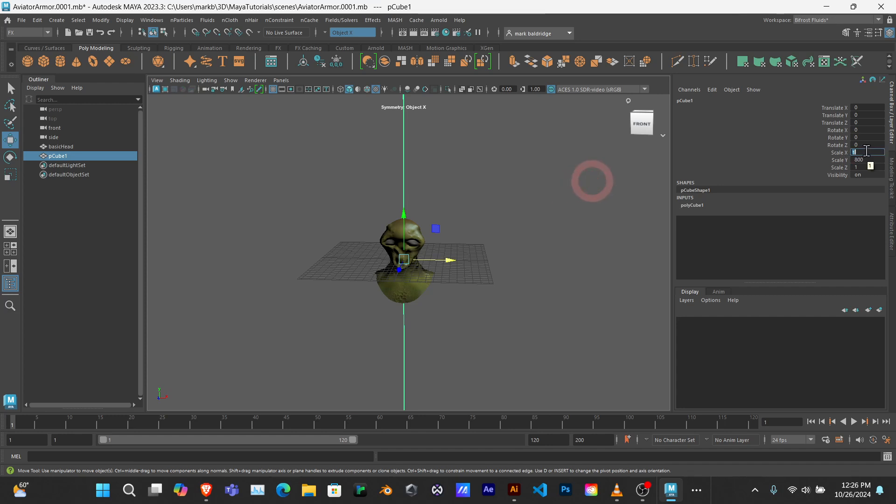
text(300)
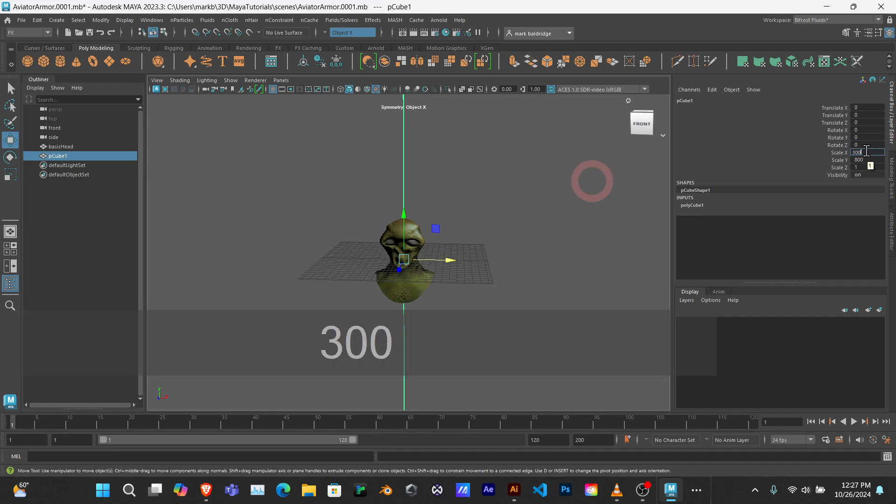
double_click(865, 166)
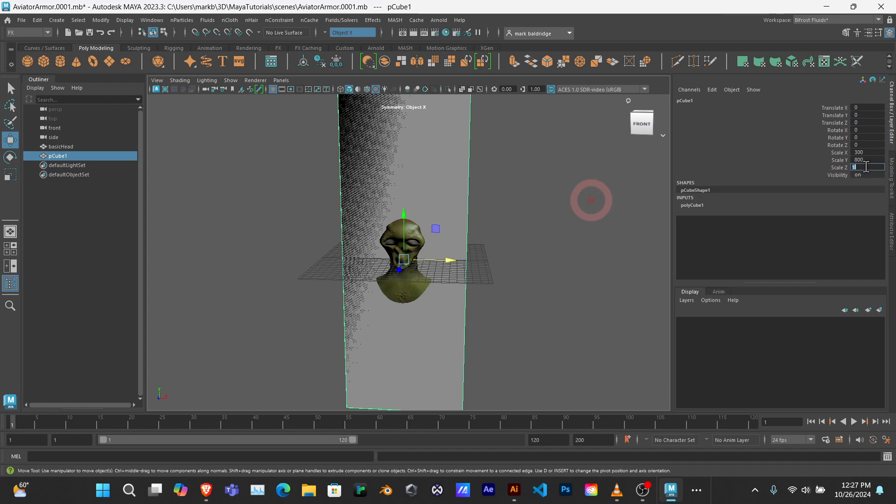
key(F11)
key(BackSpace)
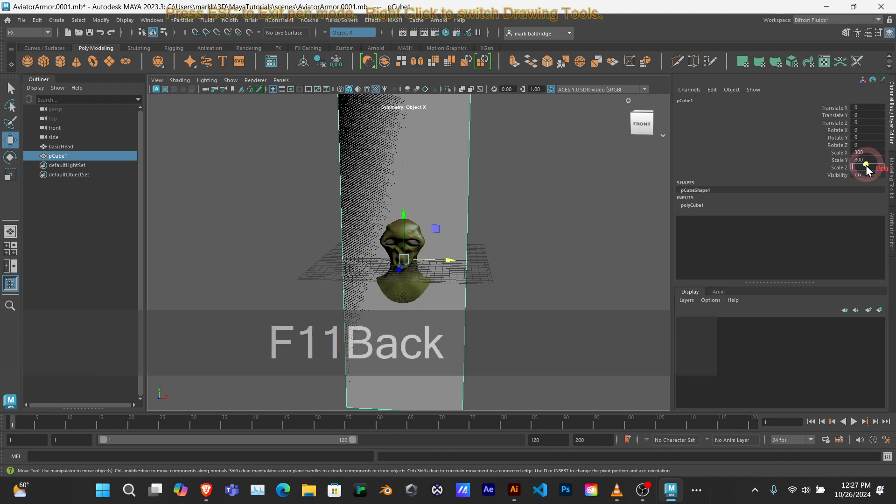
text(300)
key(Return)
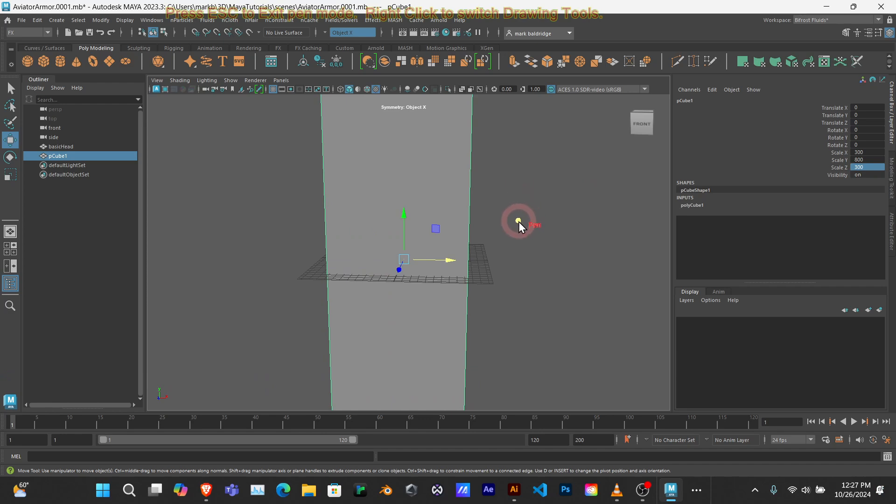
alt+drag(510, 217, 498, 229)
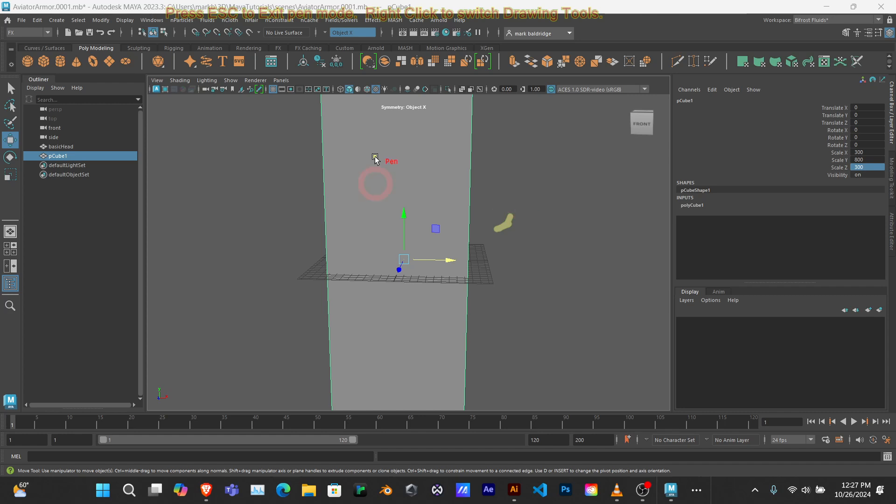
key(Escape)
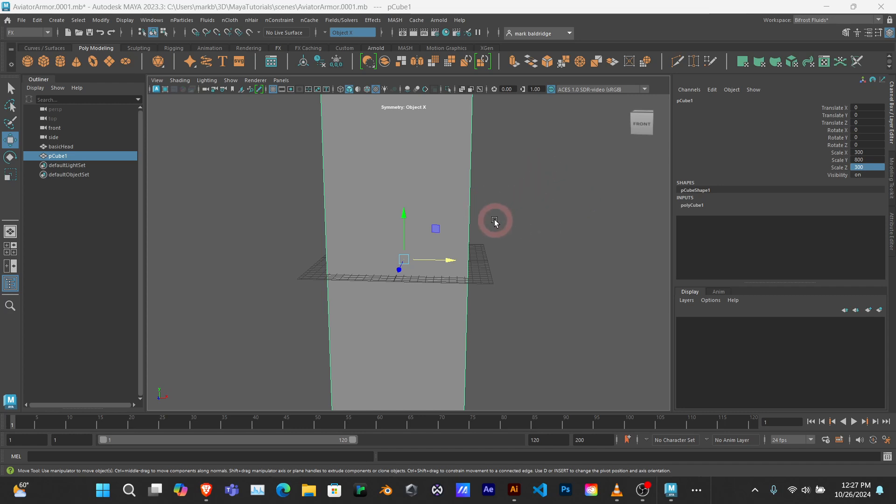
Examine the scaled cube around the head in the four-view layout and the perspective view, and select the cube.
key(space)
click(518, 234)
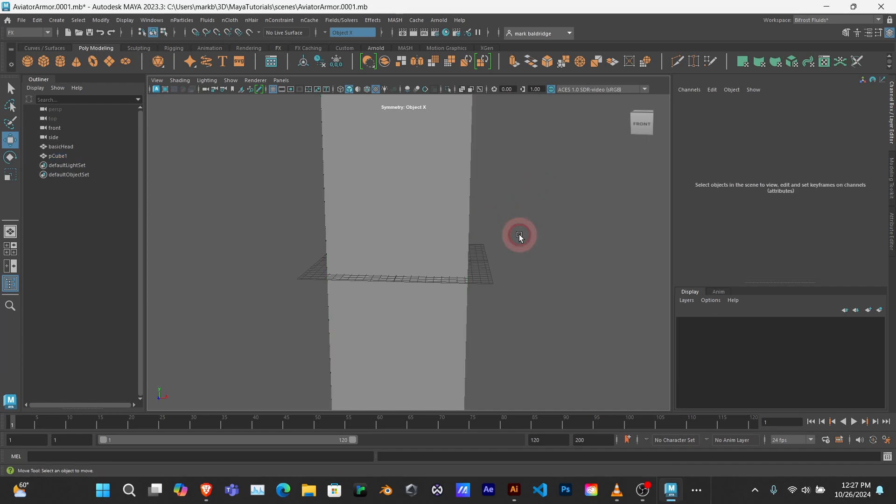
key(space)
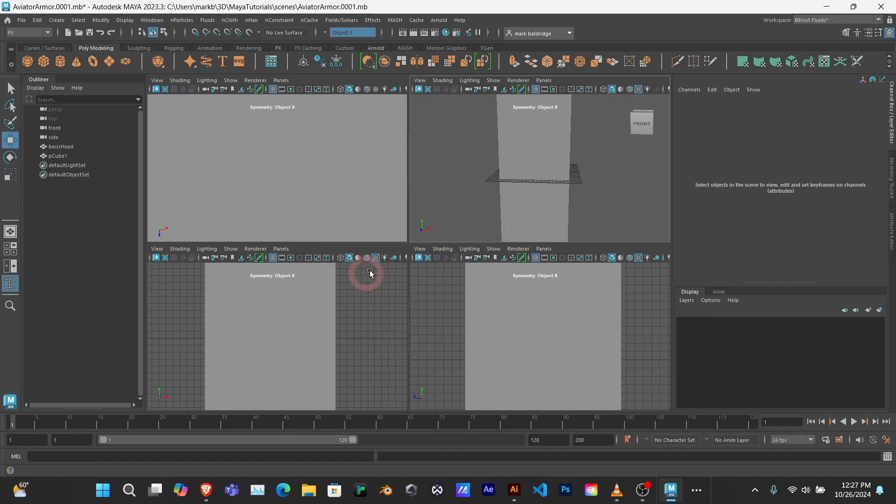
key(space)
key(space)
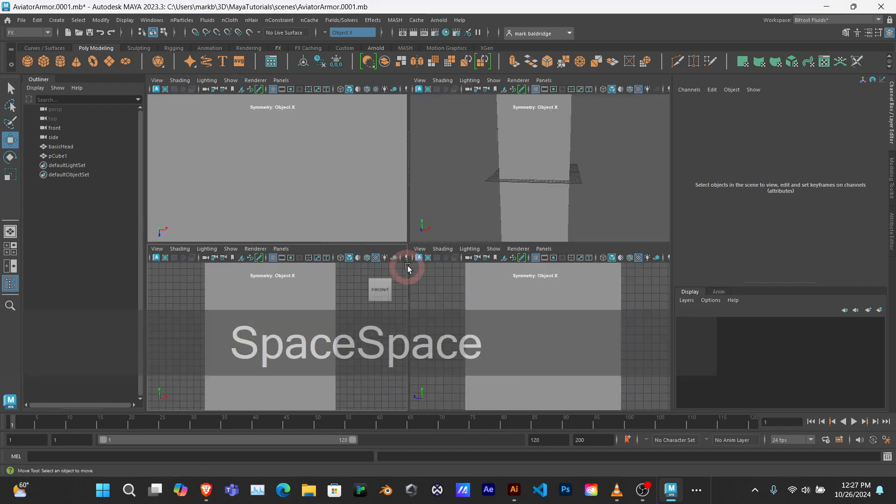
key(space)
key(space)
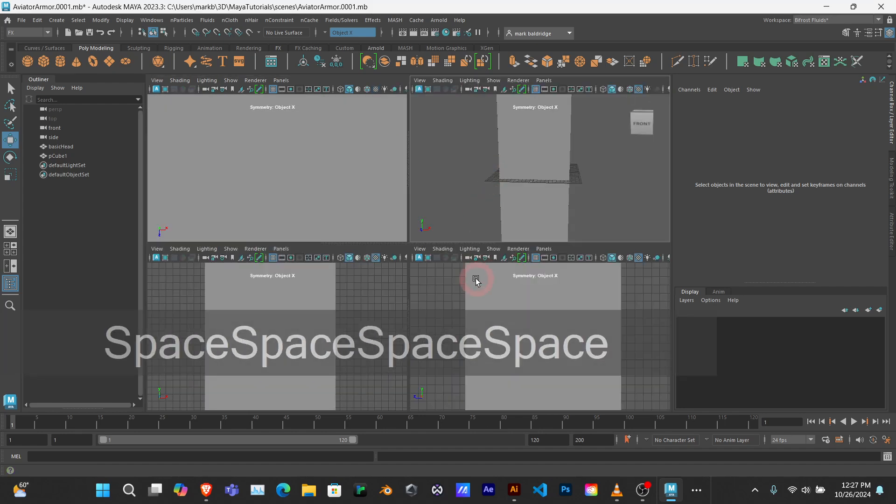
key(space)
key(space)
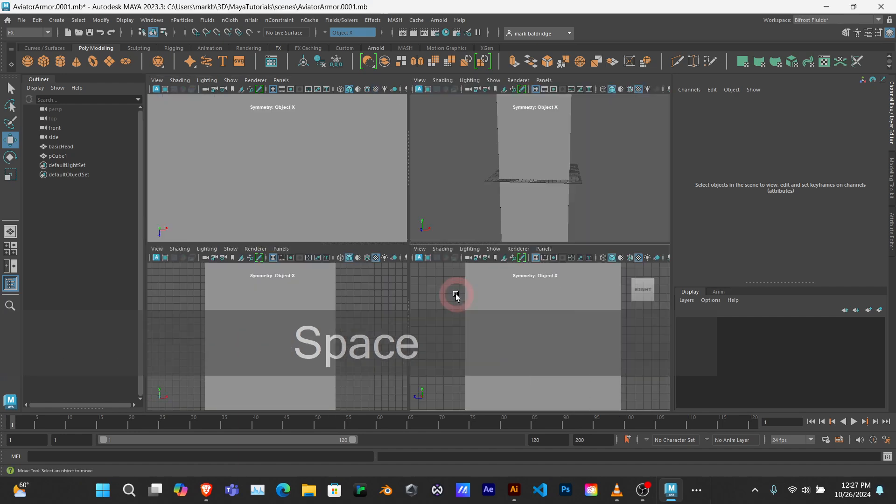
key(space)
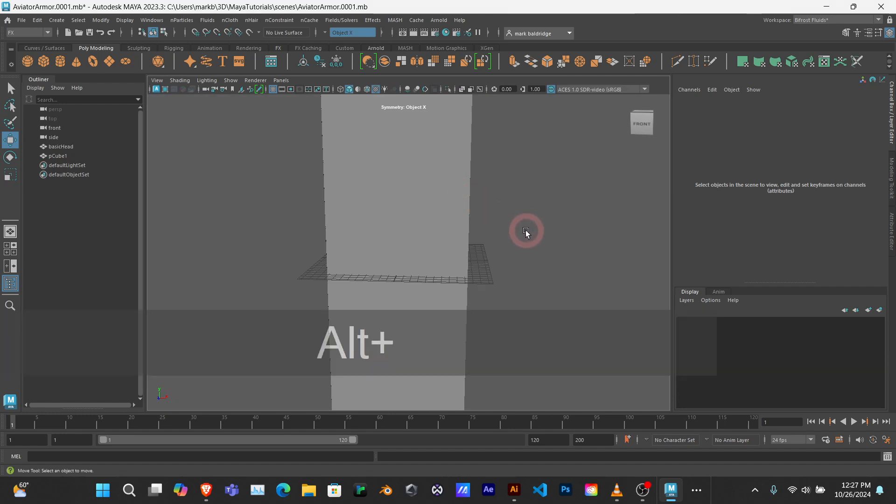
mouse_move(524, 232)
alt+mouse_down()
mouse_move(494, 246)
mouse_move(434, 234)
mouse_move(525, 221)
mouse_move(537, 234)
mouse_move(534, 223)
alt+mouse_up()
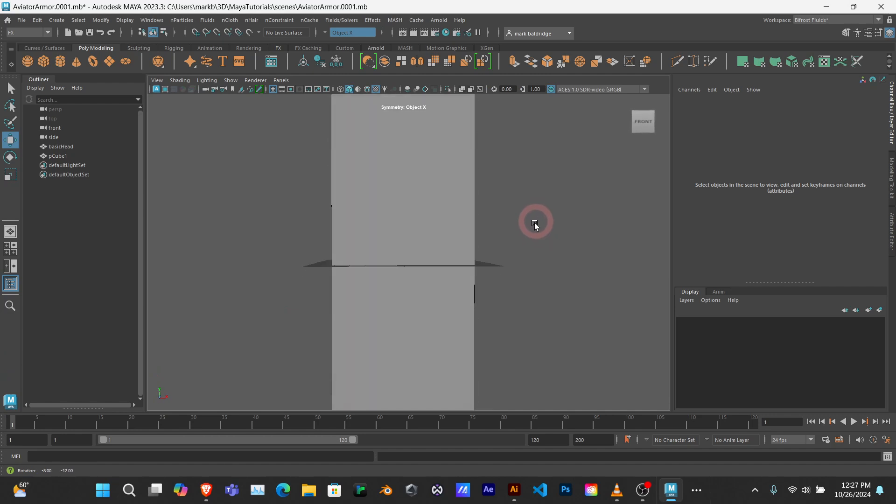
click(433, 213)
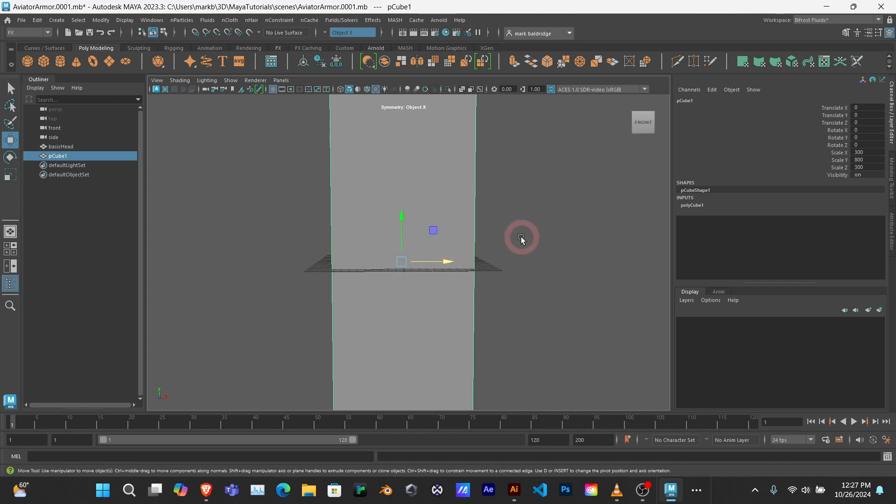
In the side view, raise the cube to Translate Y about 401.4 so its base sits near the ground line.
key(space)
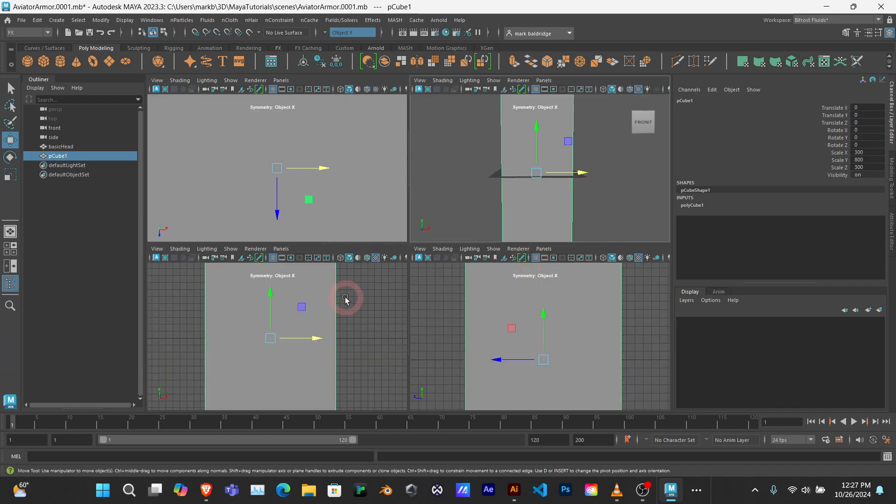
key(space)
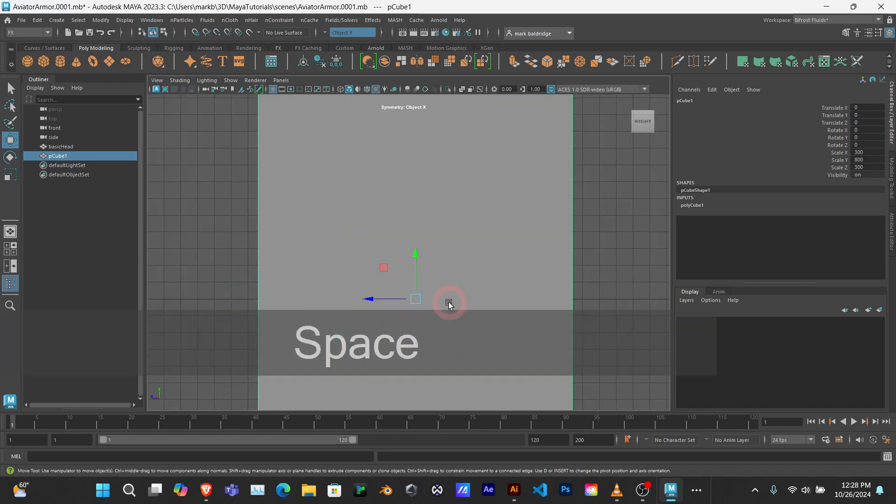
scroll(552, 232, down, 2)
scroll(576, 220, down, 4)
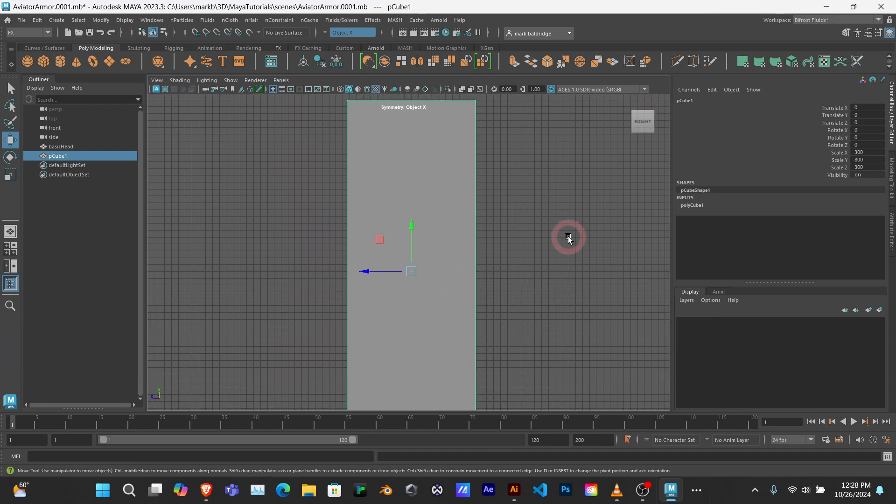
scroll(568, 238, down, 1)
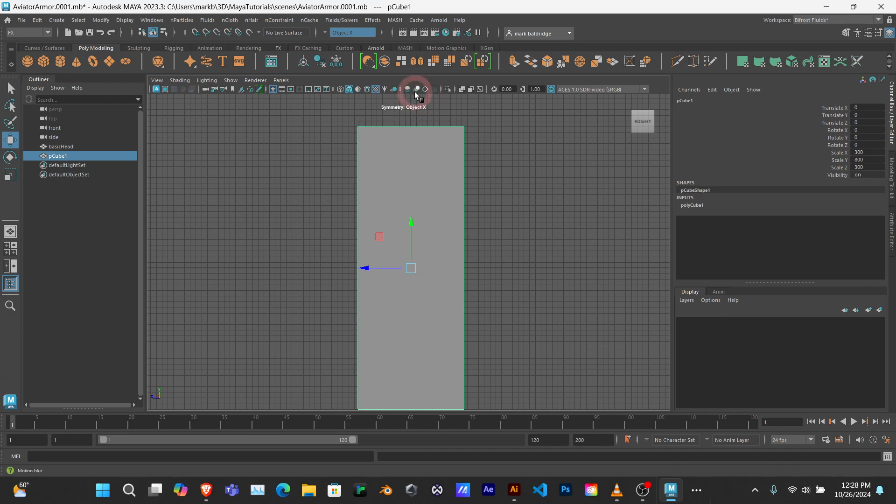
click(411, 127)
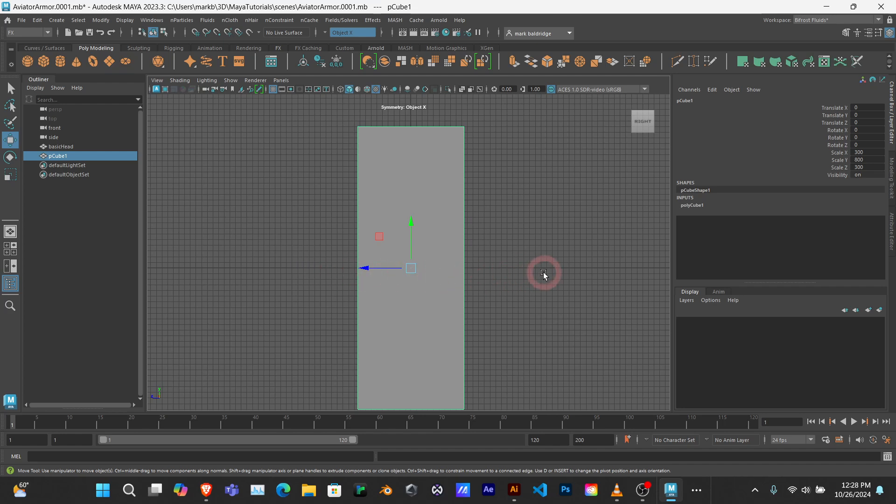
click(273, 89)
drag(408, 227, 410, 86)
scroll(492, 233, up, 8)
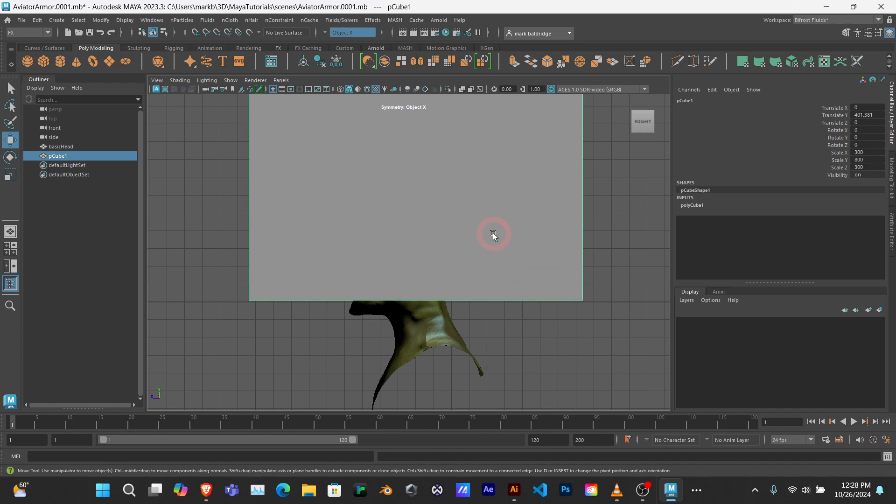
Lower the cube slightly to Translate Y about 400.1 to align its base with the ground line, undoing the accidental extra move.
scroll(492, 233, down, 4)
alt+middle_drag(562, 229, 557, 370)
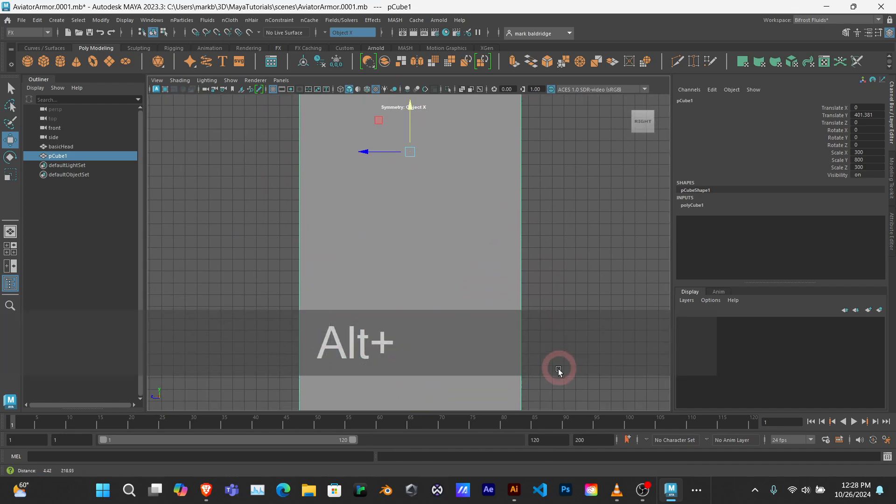
click(410, 125)
drag(410, 125, 410, 127)
scroll(550, 187, down, 3)
middle_drag(549, 219, 546, 186)
key(ctrl+z)
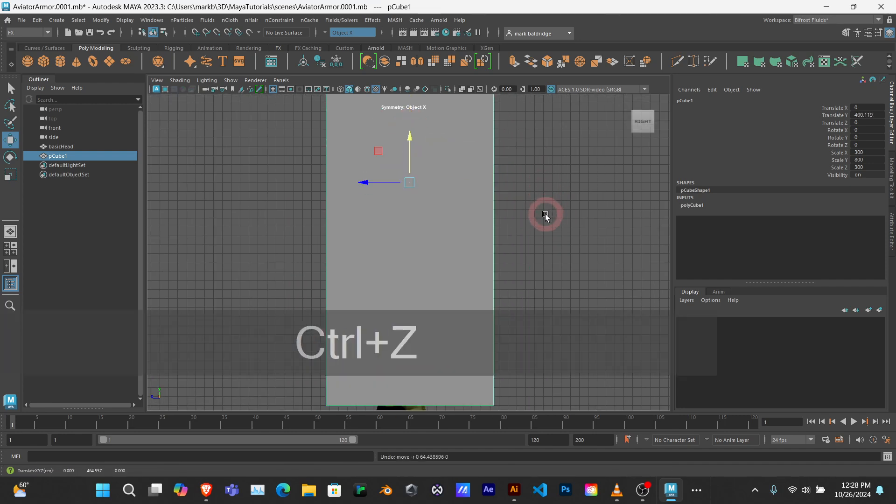
scroll(545, 214, down, 2)
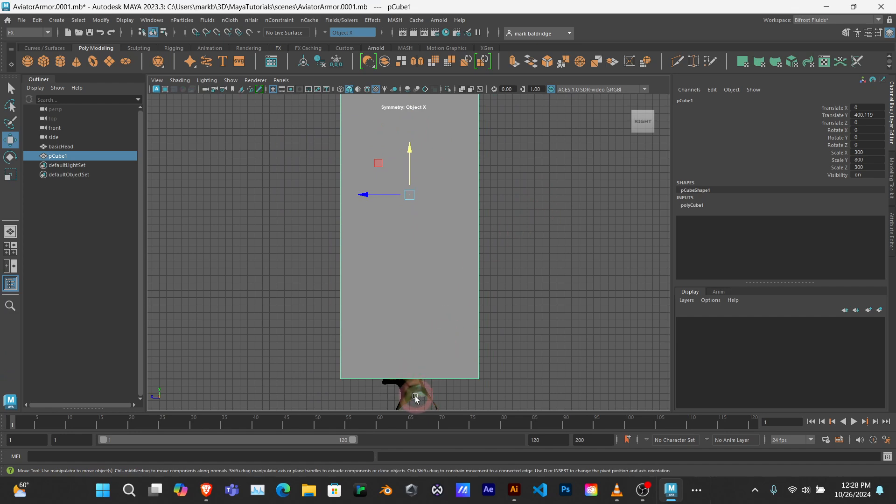
Raise the basicHead mesh to Translate Y about 171.4 inside the lower part of the cube, and clear the selection.
click(412, 393)
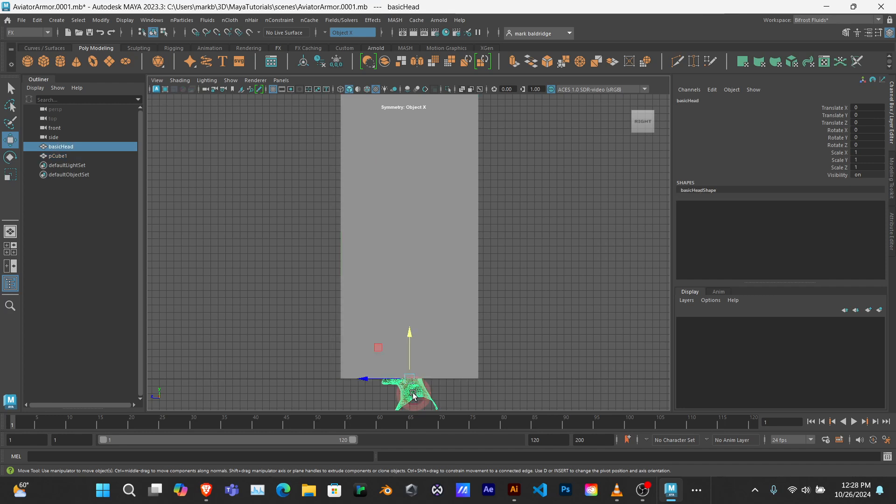
drag(410, 333, 402, 253)
alt+drag(505, 307, 523, 306)
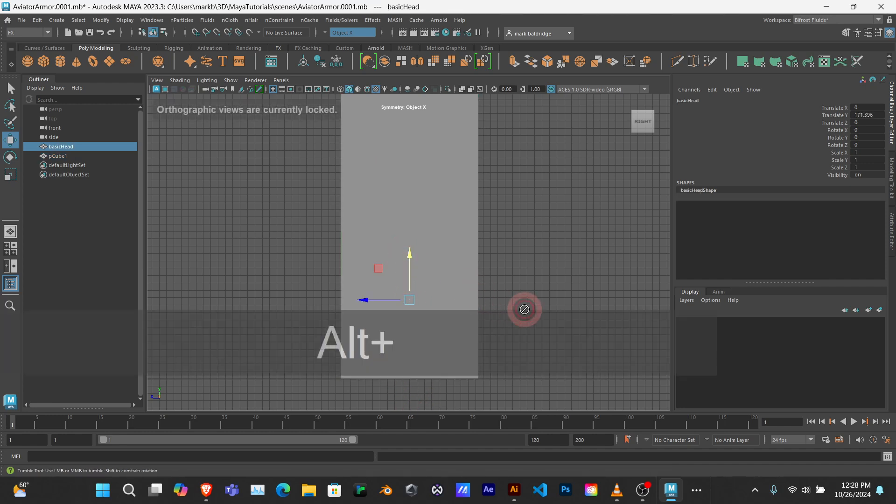
click(530, 285)
Turn on X-Ray display in the perspective view and raise the head to Translate Y about 677.9 near the cube's upper end.
key(space)
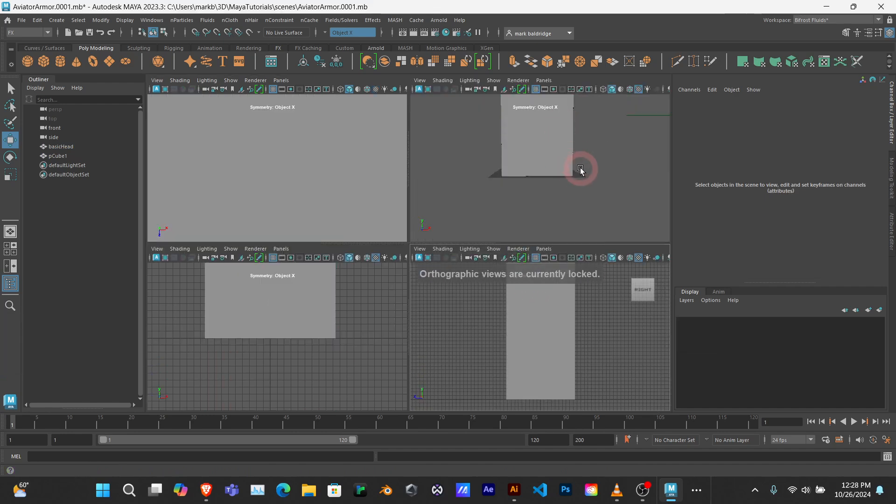
alt+drag(604, 152, 596, 245)
click(528, 195)
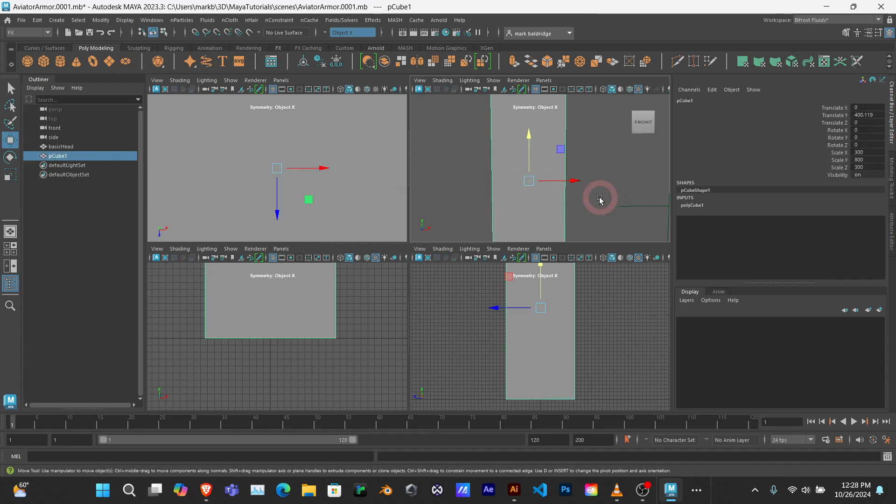
scroll(600, 199, down, 3)
key(space)
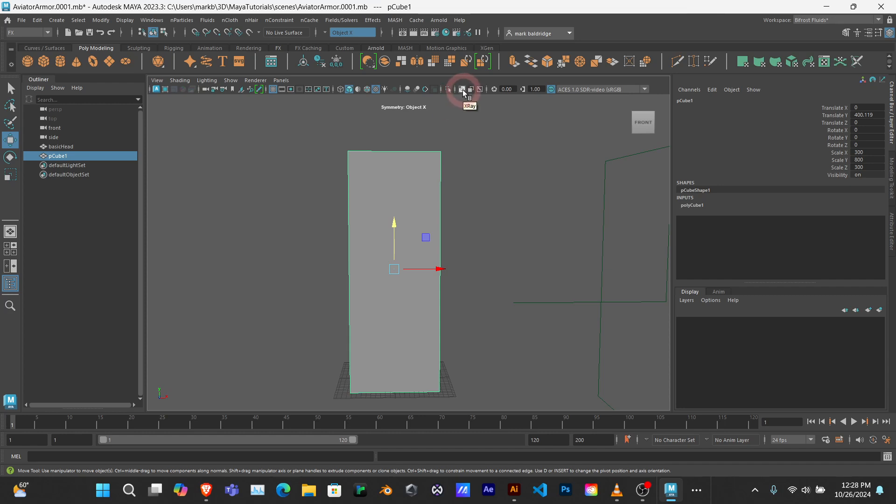
click(461, 90)
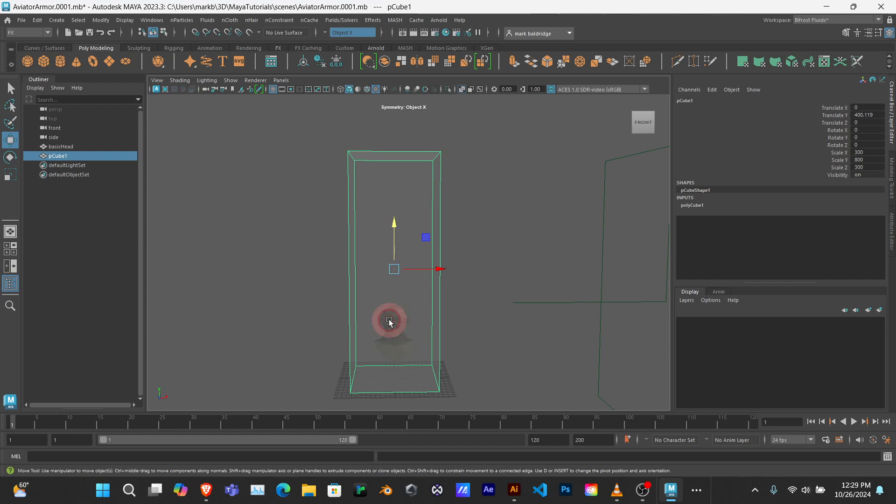
click(63, 147)
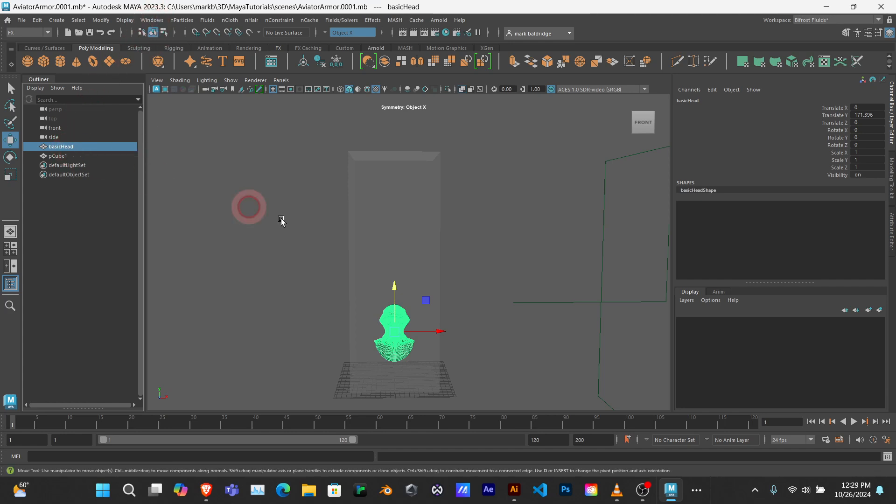
drag(397, 293, 391, 150)
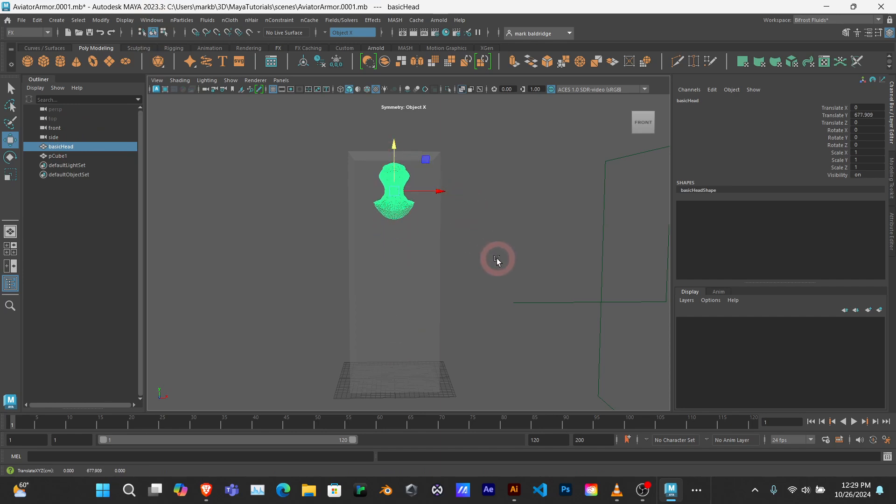
Turn on X-Ray display in the side view and frame the head within the upper part of the cube.
key(space)
key(space)
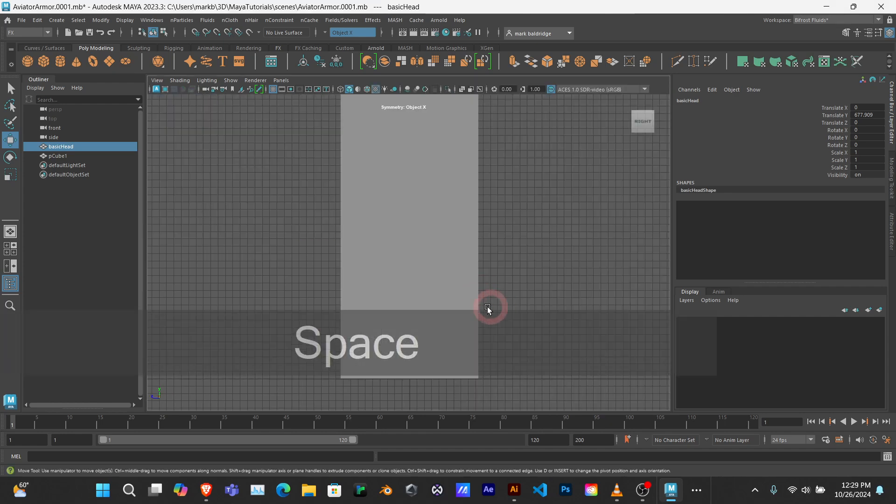
click(456, 153)
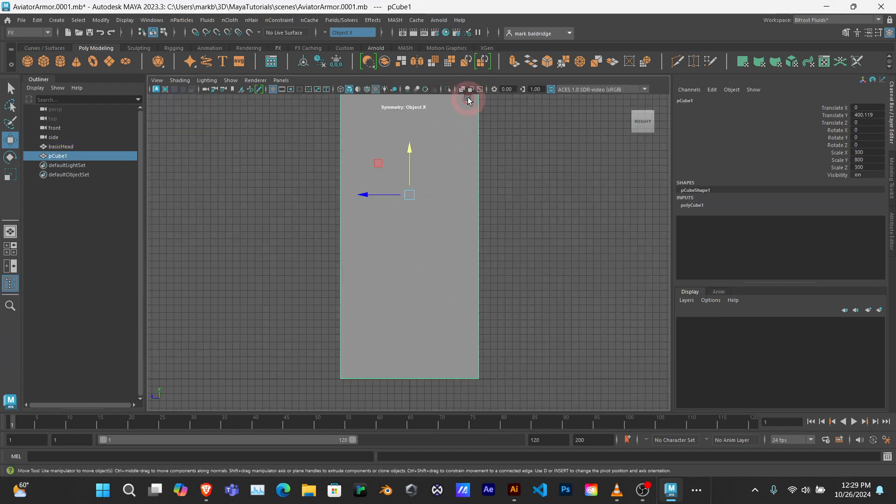
click(463, 89)
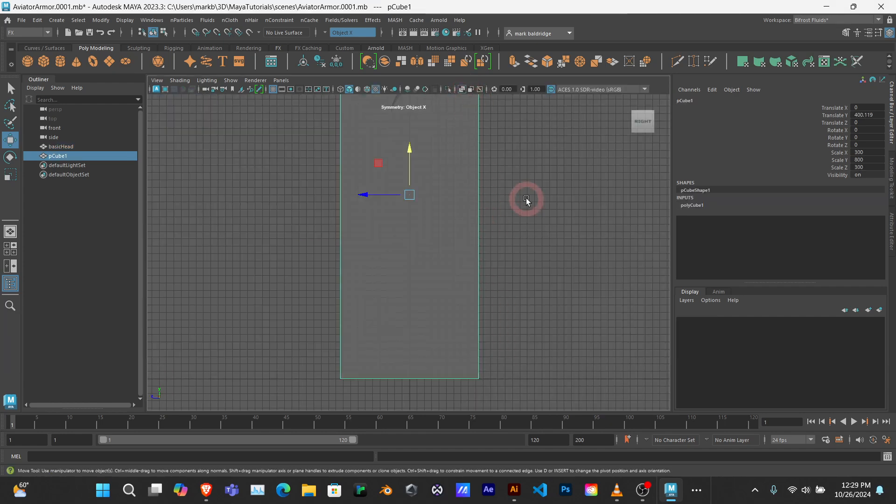
key(space)
alt+middle_drag(527, 194, 535, 309)
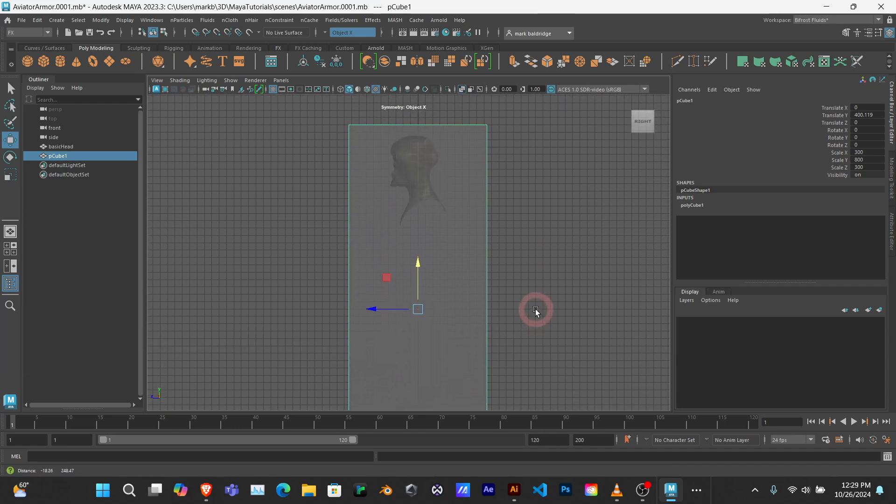
Nudge the basicHead mesh up to Translate Y about 678.9, just under the cube's upper face.
click(61, 146)
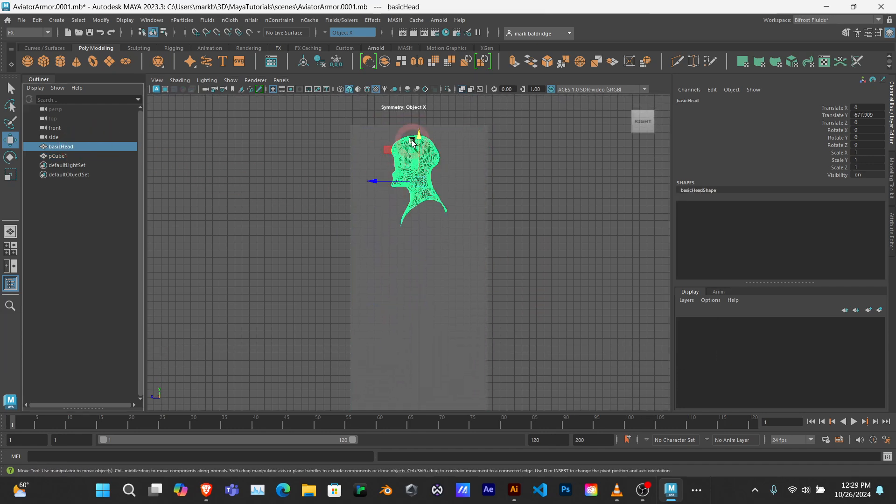
click(420, 131)
drag(420, 131, 419, 136)
key(alt)
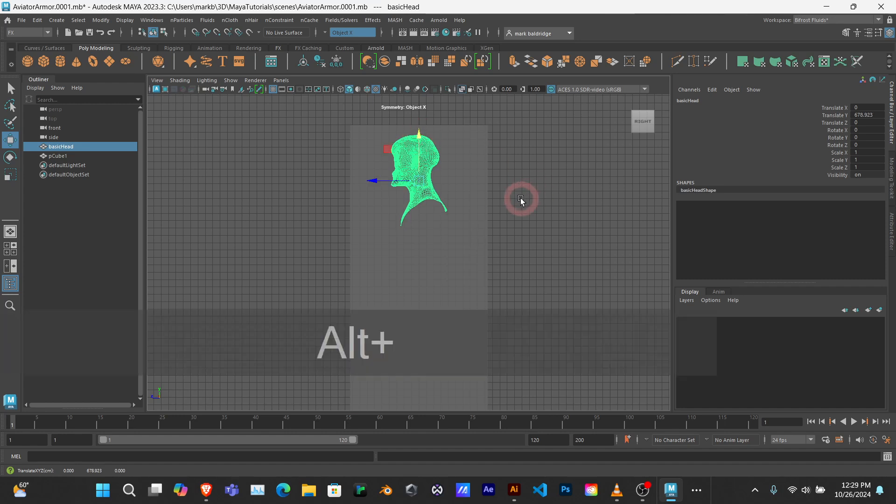
mouse_move(520, 198)
alt+mouse_down()
mouse_move(554, 206)
mouse_move(519, 202)
alt+mouse_up()
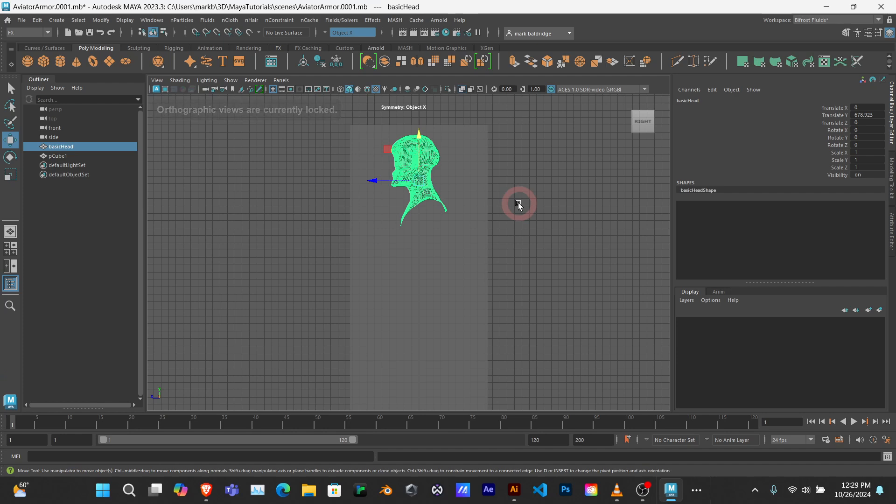
Turn on X-Ray display in the front view and frame the head together with the full height of the cube.
key(space)
key(space)
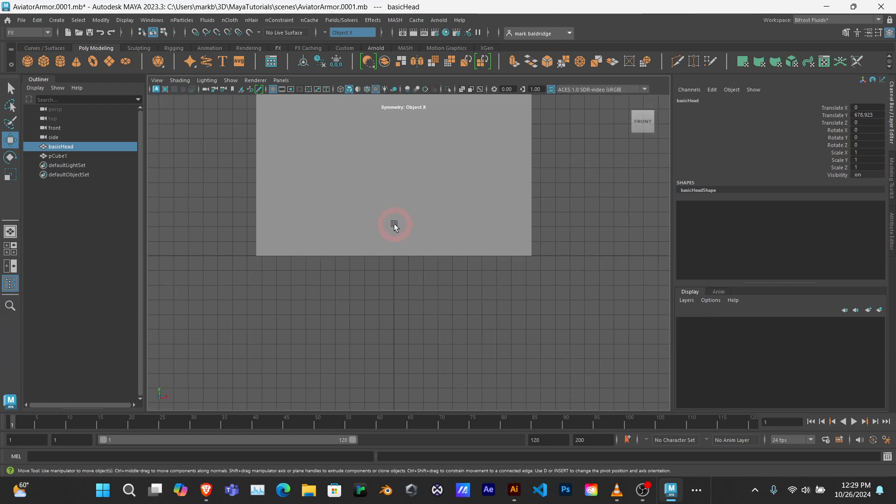
click(461, 89)
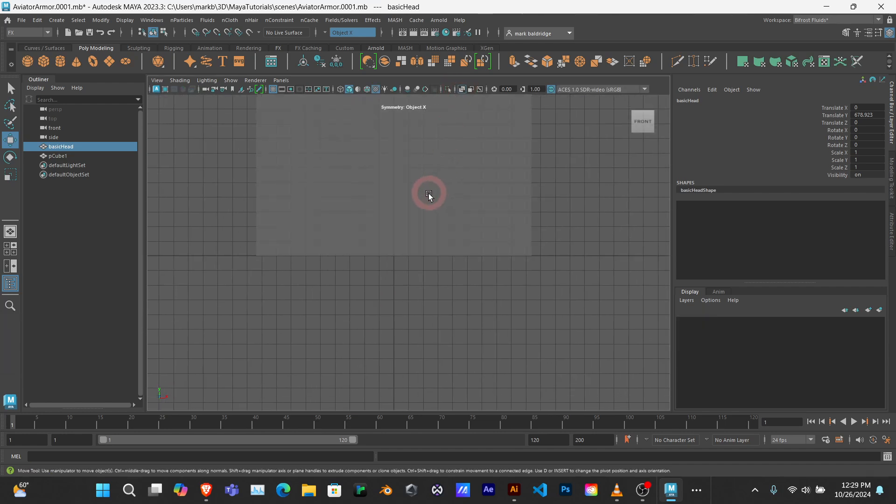
key(space)
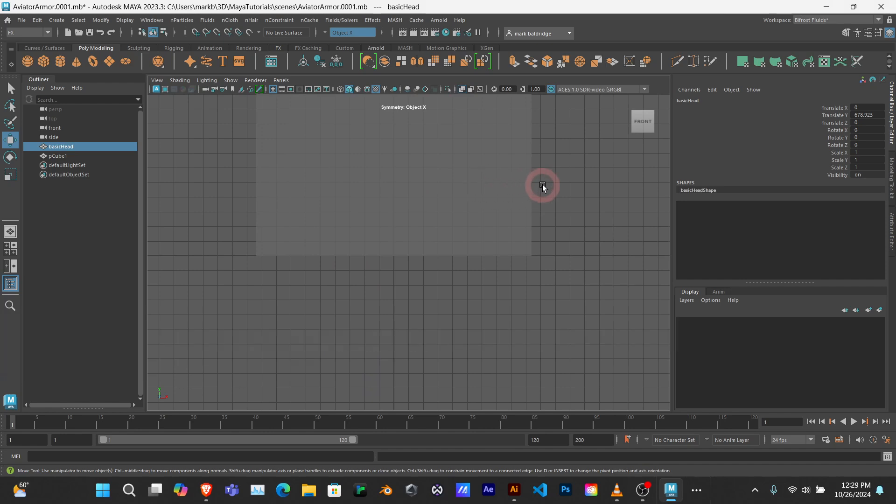
alt+middle_drag(547, 181, 548, 332)
alt+right_drag(548, 332, 536, 224)
alt+middle_drag(537, 224, 537, 347)
alt+middle_drag(546, 204, 535, 245)
alt+right_drag(534, 245, 526, 209)
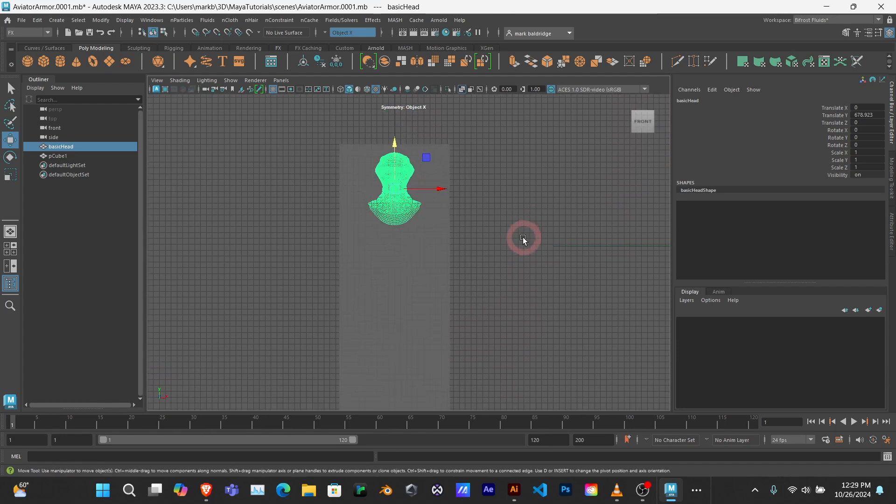
alt+middle_drag(523, 239, 519, 202)
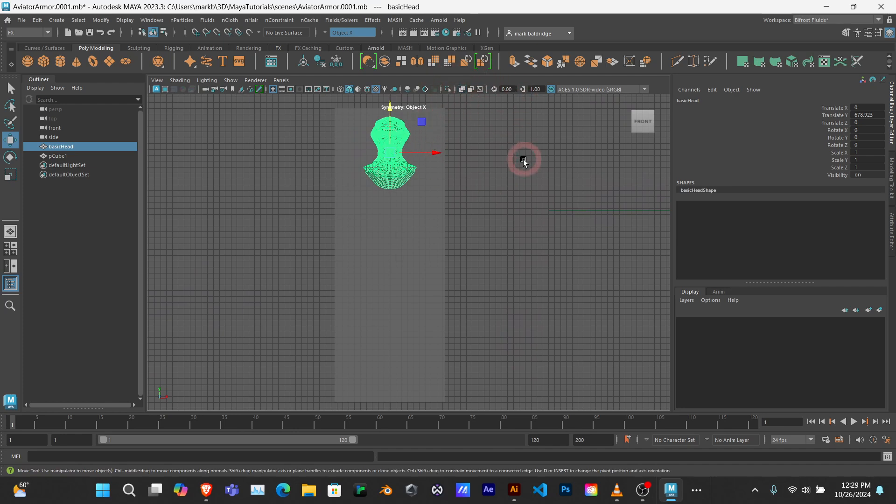
Check the head's placement inside the cube from the side.
key(space)
key(space)
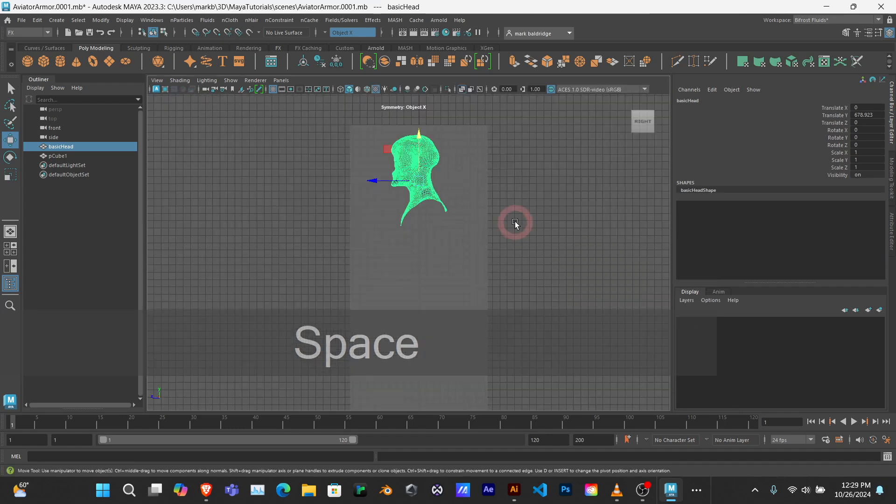
alt+middle_drag(515, 223, 517, 194)
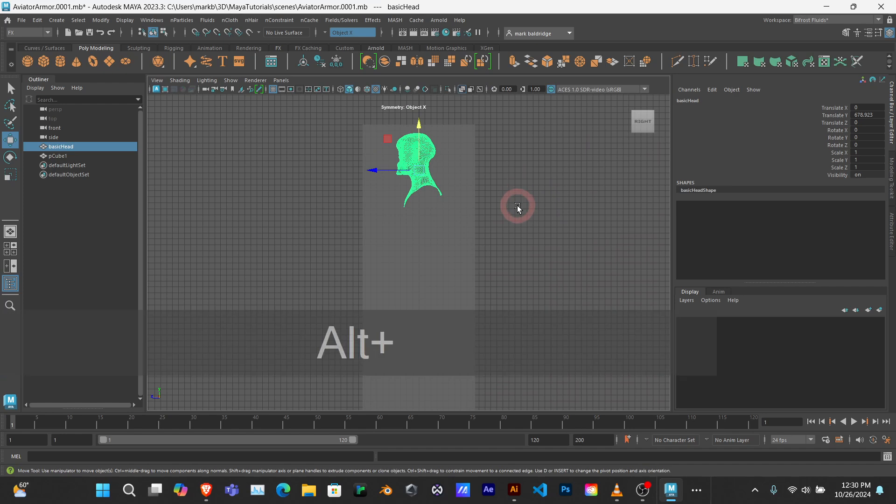
alt+right_drag(517, 193, 515, 189)
mouse_move(515, 188)
alt+middle_down()
mouse_move(514, 181)
mouse_move(509, 191)
alt+middle_up()
Return to the full perspective view, clear the selection and save the scene.
key(space)
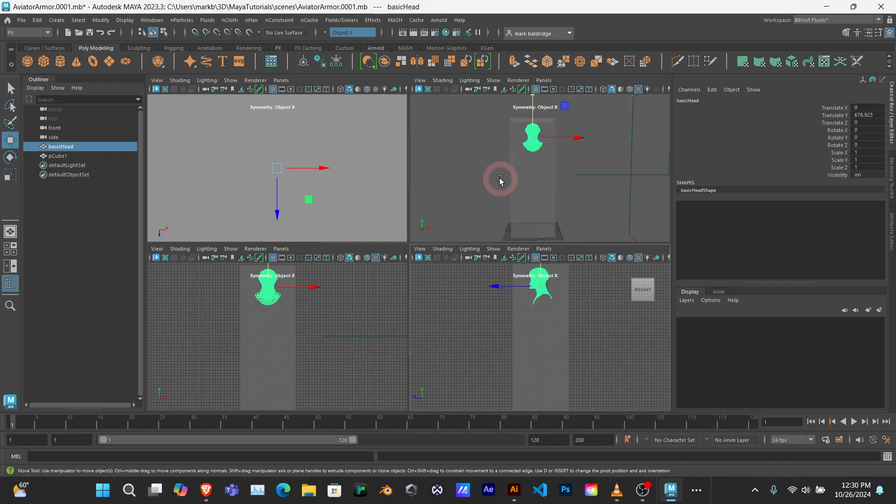
key(space)
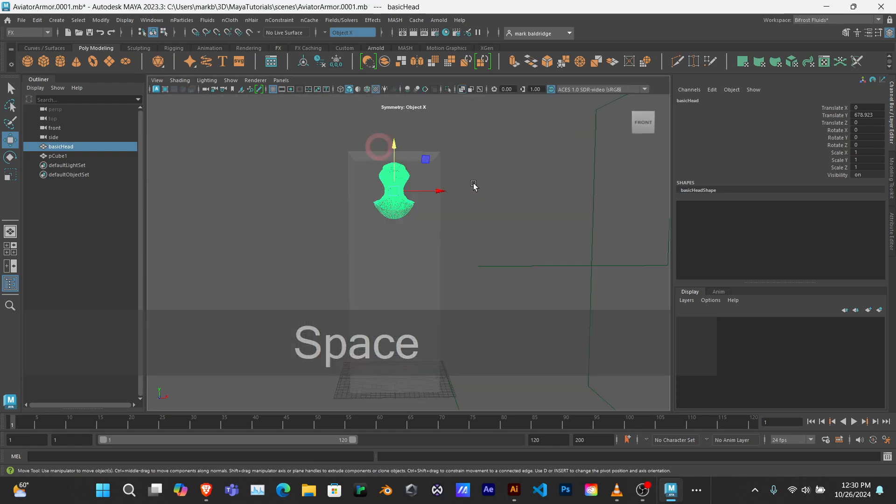
click(511, 210)
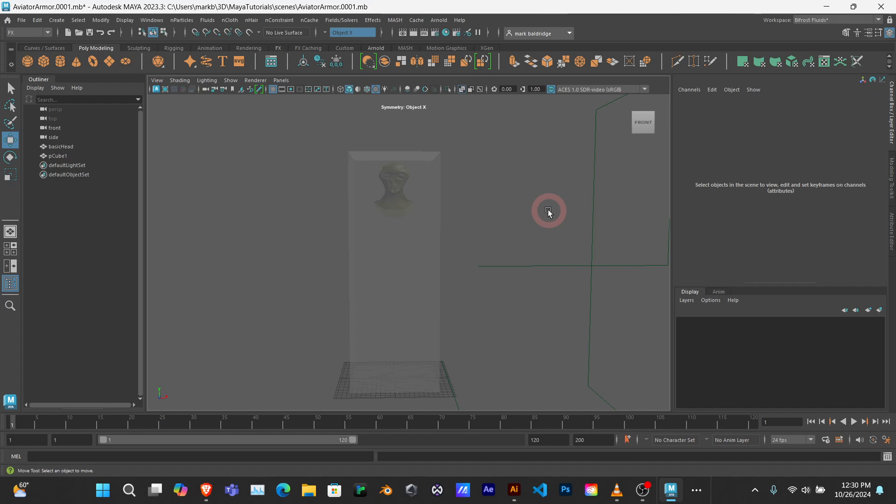
key(ctrl+s)
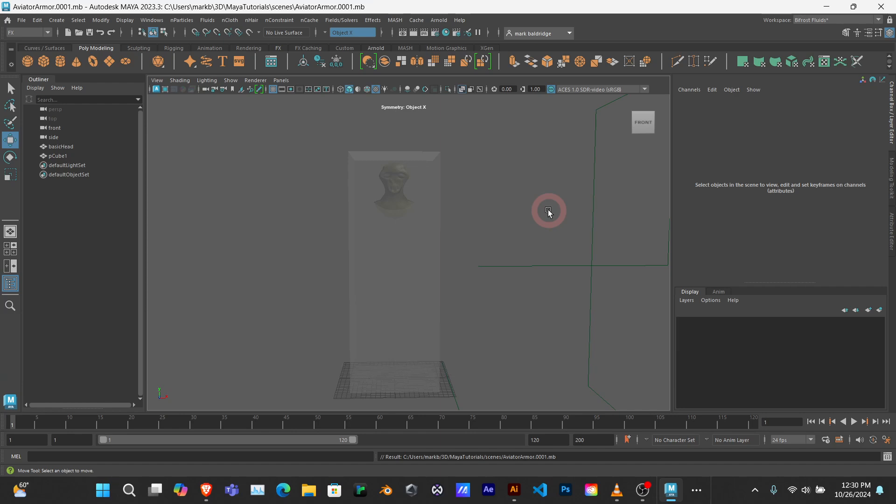
Save the scene and check the head inside the cube from the front view.
key(ctrl+s)
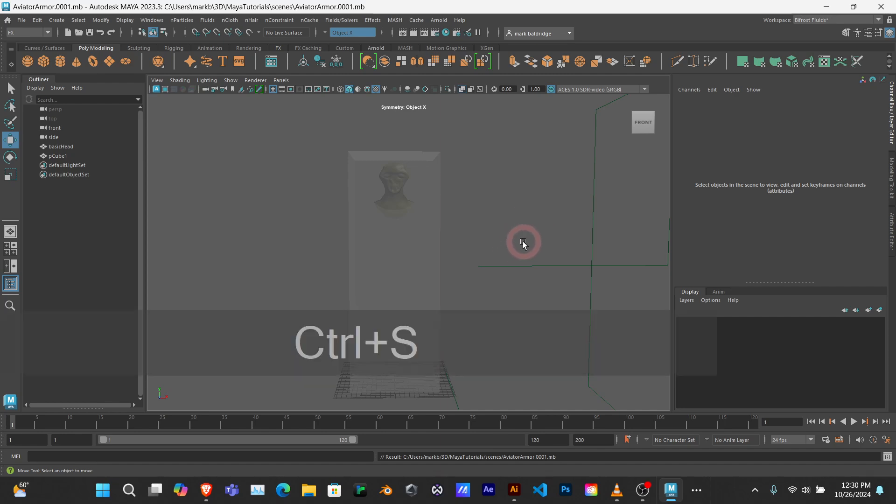
key(space)
key(space)
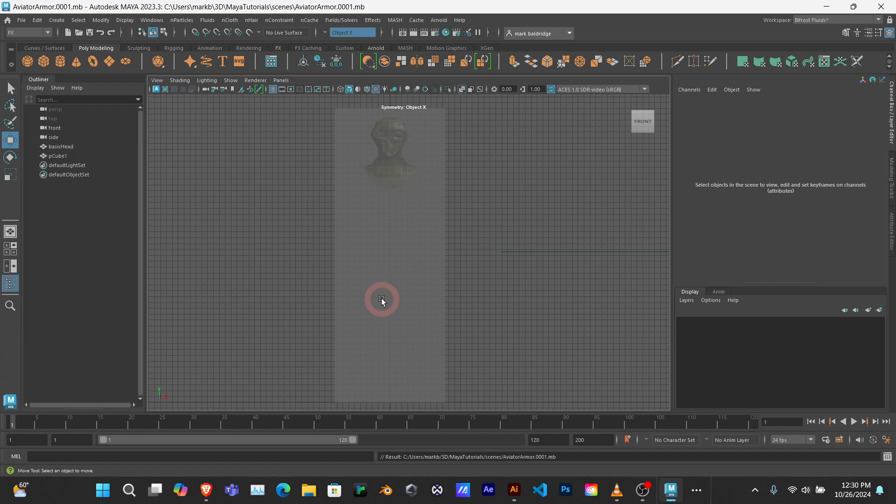
Load spaceSuitGuideImage_male_Transp.png from the Documents/Pubs/Courses/DIG320 Simulation folder as an image plane in the side view.
key(space)
key(space)
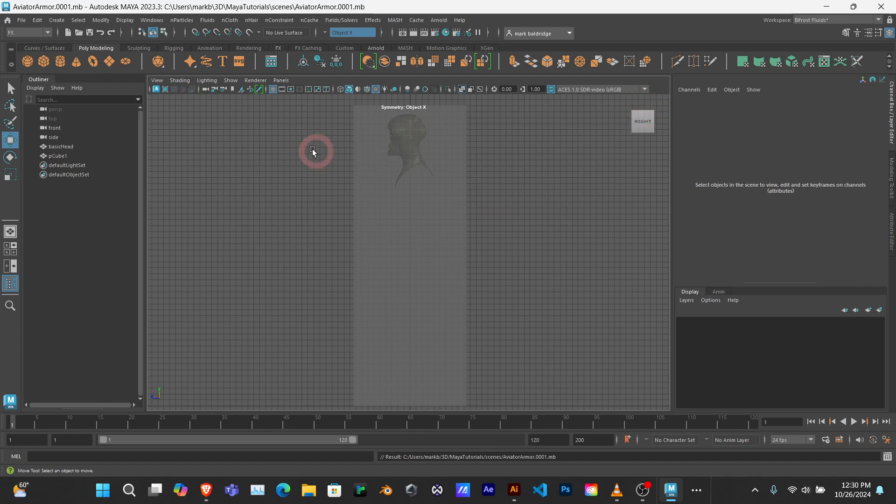
click(241, 92)
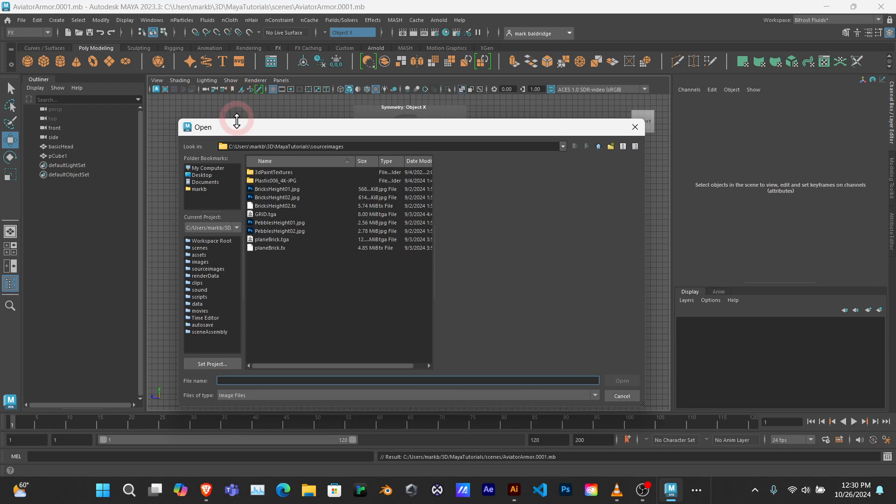
click(214, 178)
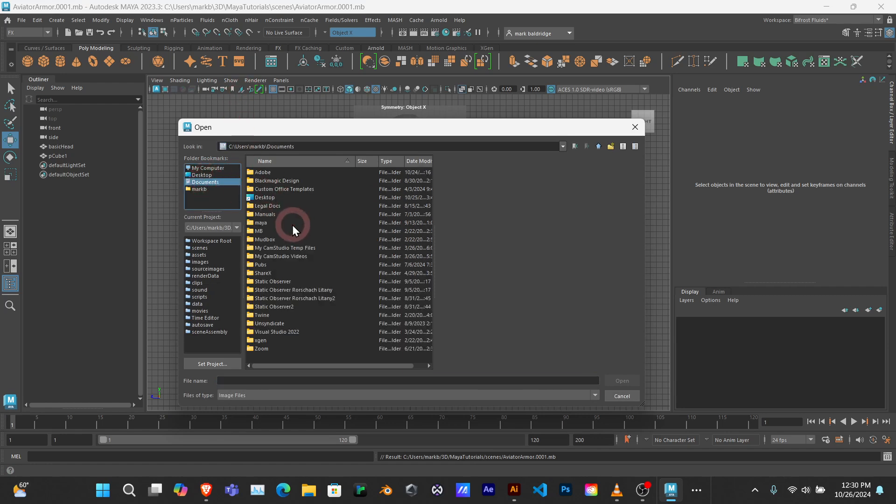
double_click(263, 264)
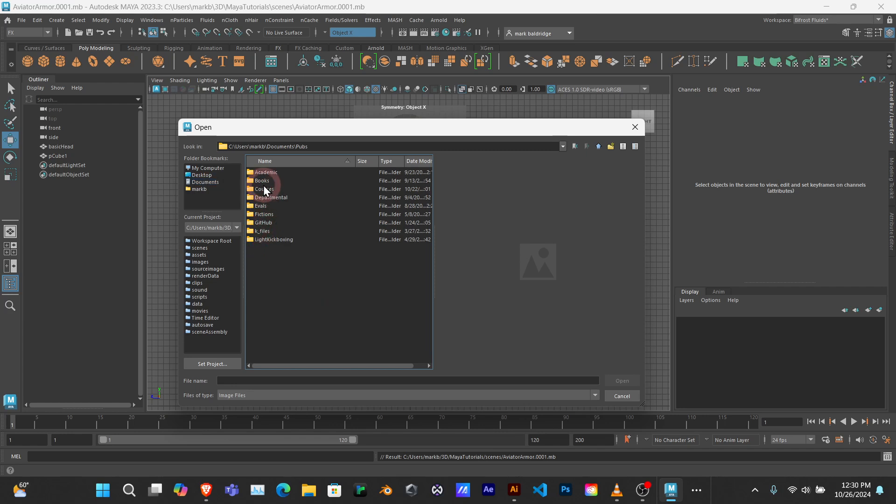
double_click(263, 185)
click(274, 219)
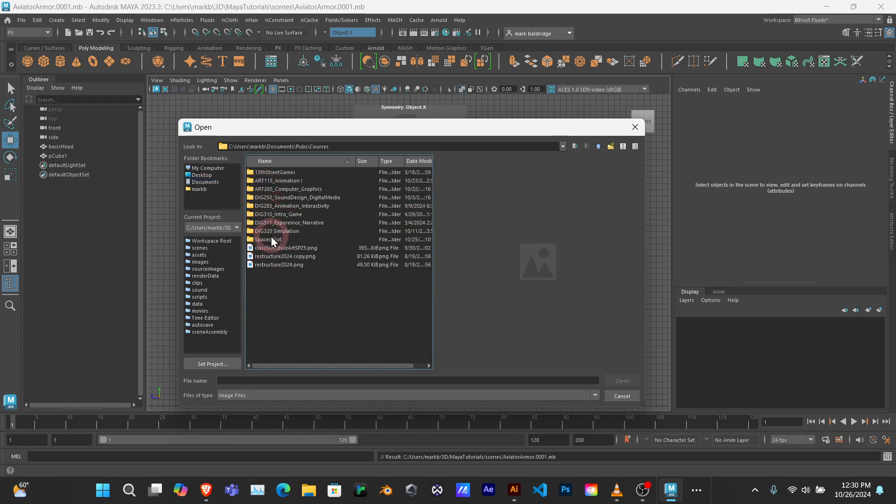
double_click(275, 231)
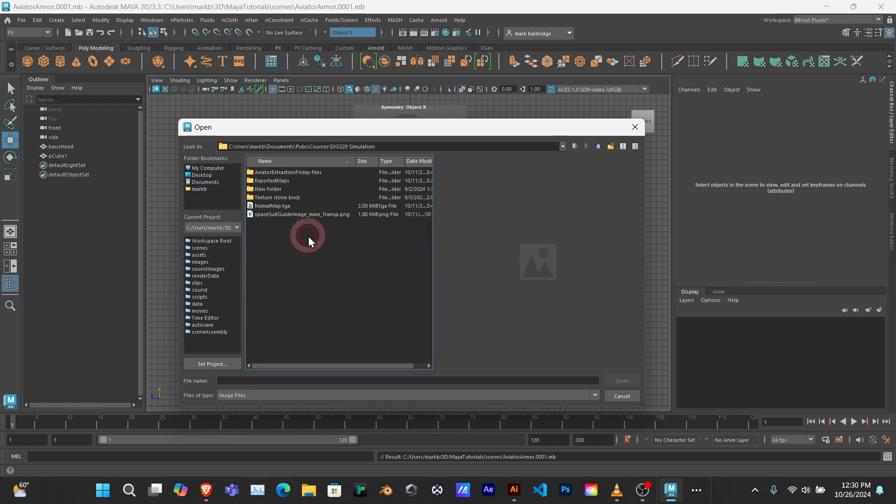
click(290, 214)
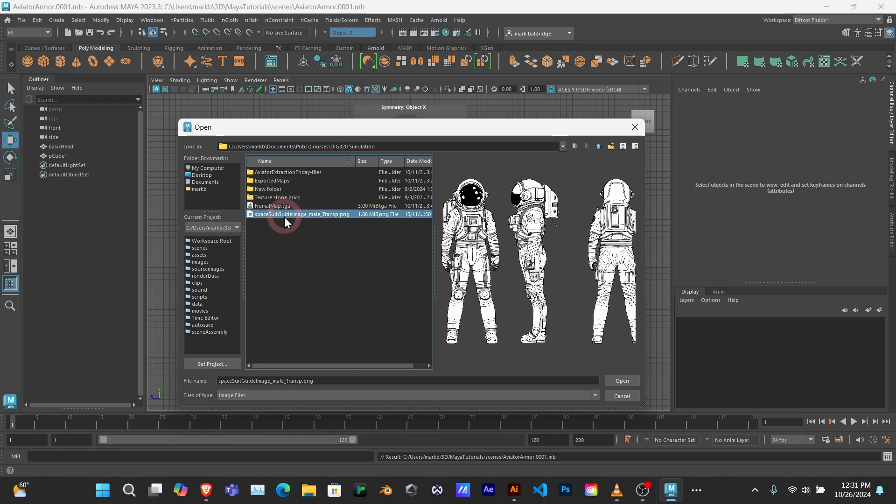
click(622, 381)
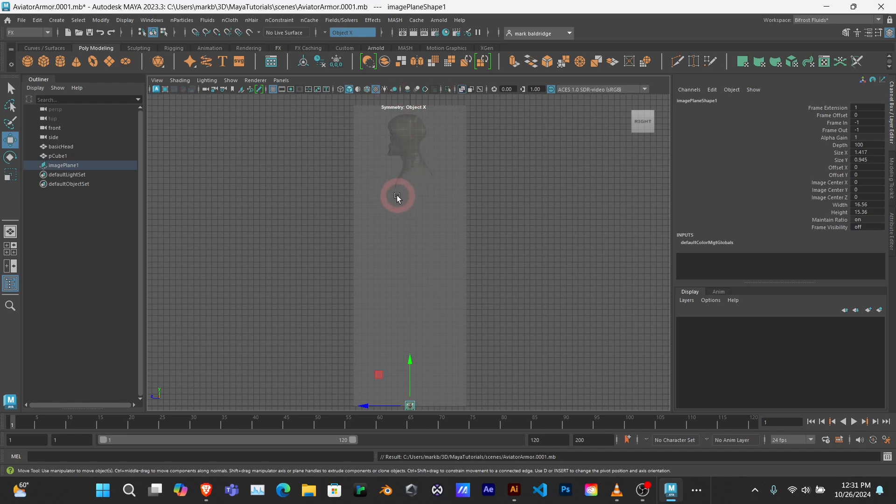
Add spaceSuitGuideImage_male_Transp.png from the DIG320 Simulation folder as a second image plane in the front view.
key(space)
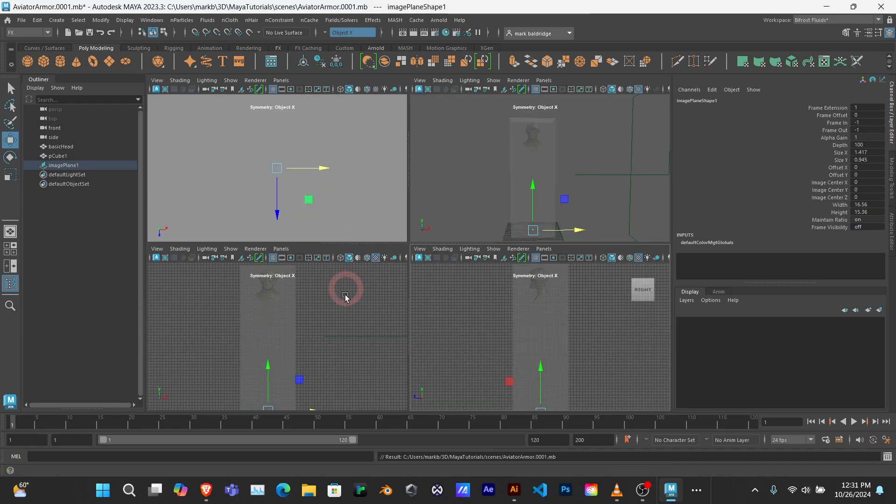
key(space)
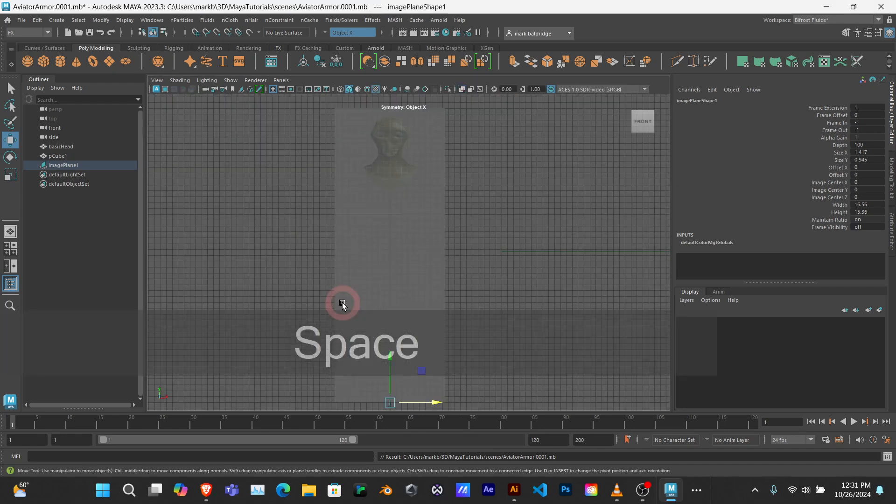
click(240, 91)
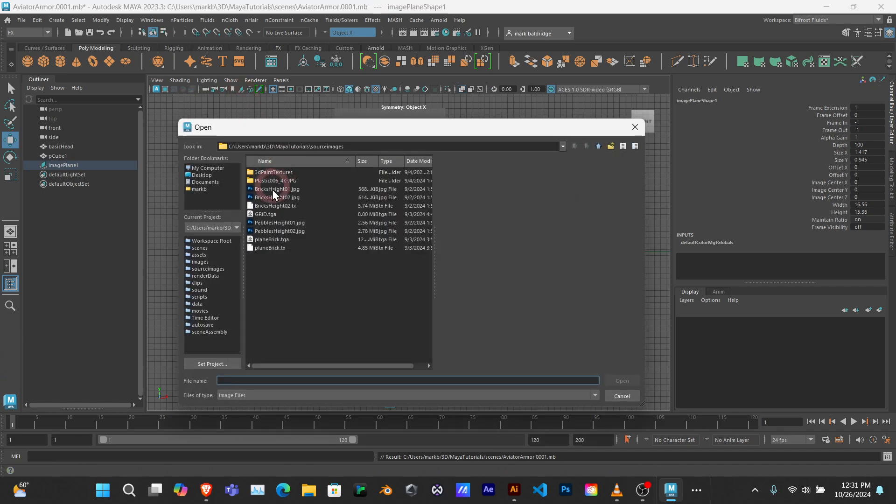
click(208, 183)
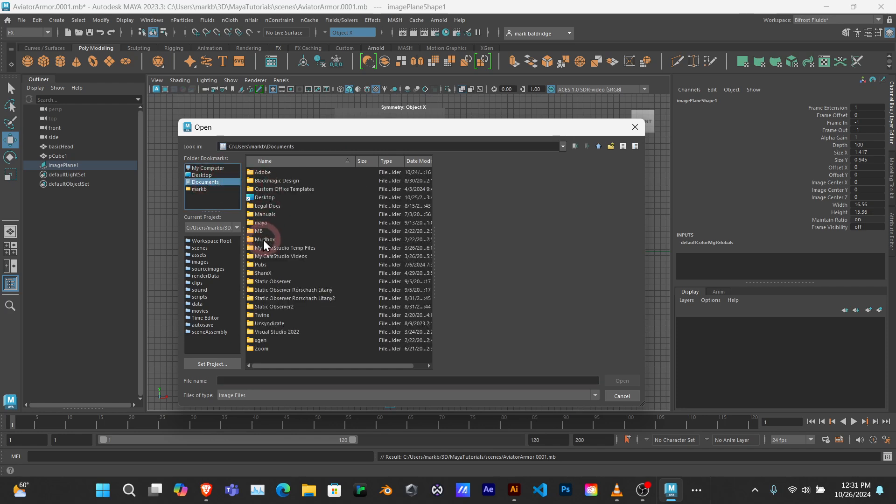
click(260, 264)
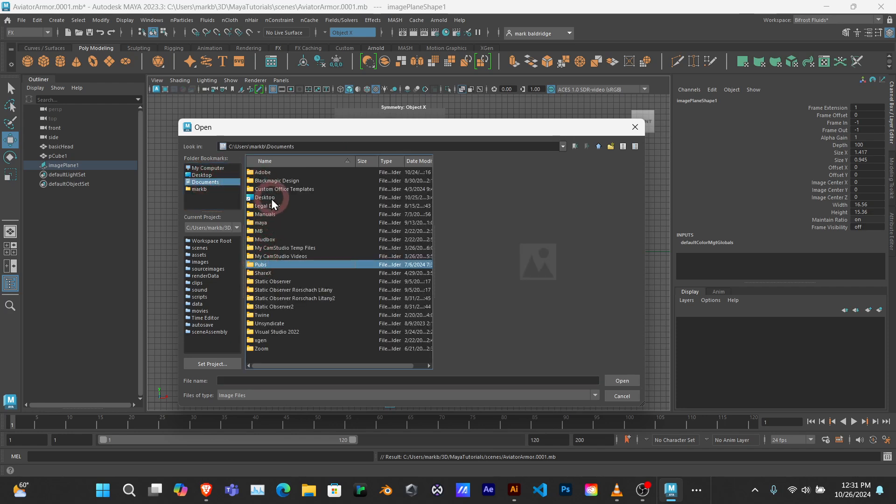
double_click(256, 264)
double_click(272, 192)
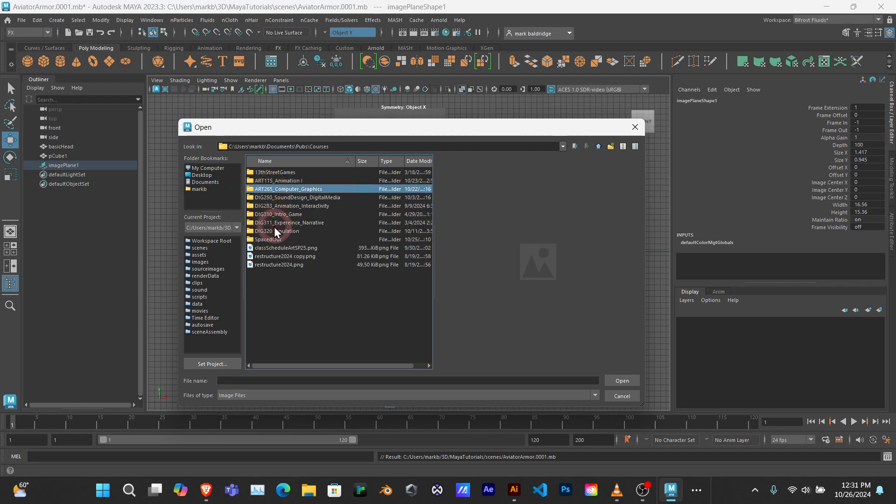
double_click(272, 229)
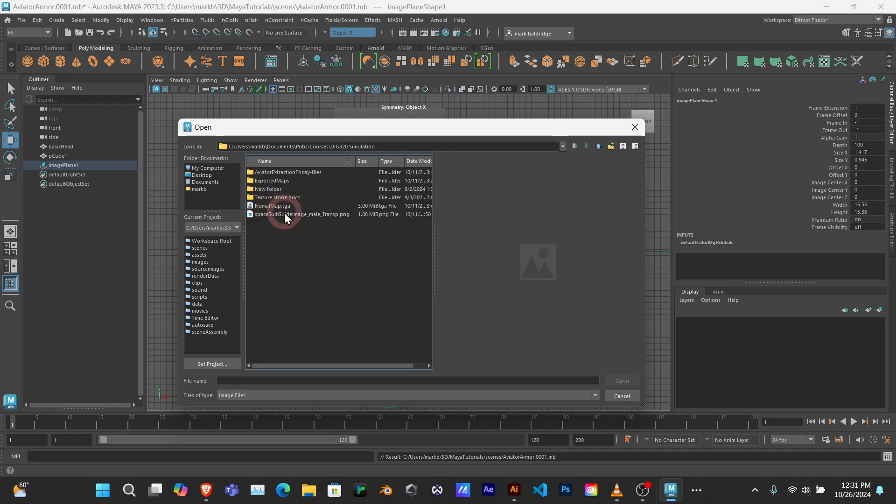
click(284, 213)
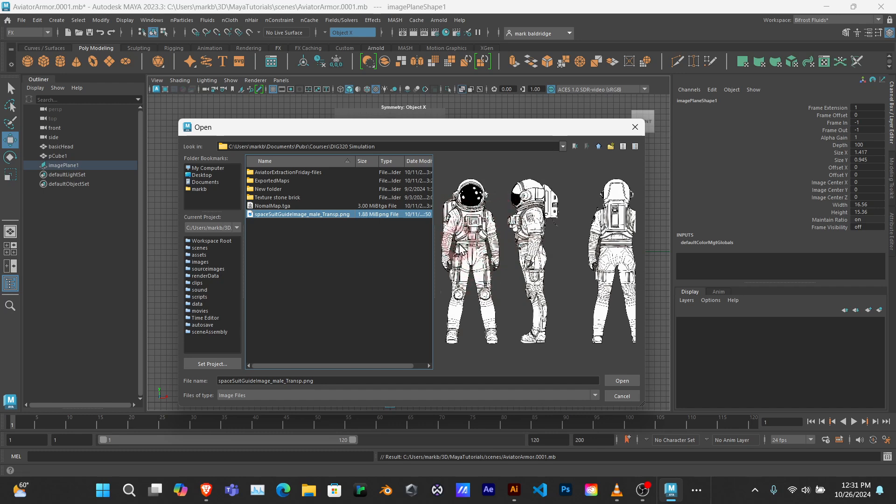
click(614, 381)
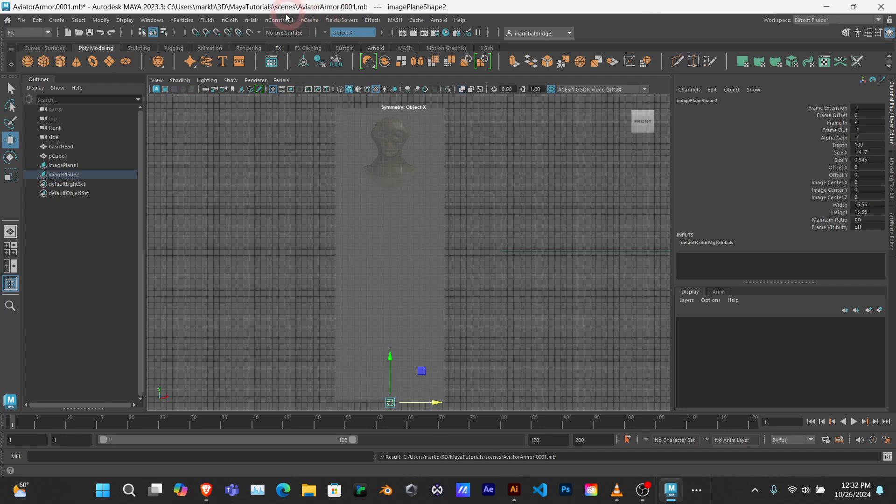
Select imagePlane1 and imagePlane2 together and scale them up uniformly to about 49.2.
click(72, 166)
shift+click(75, 174)
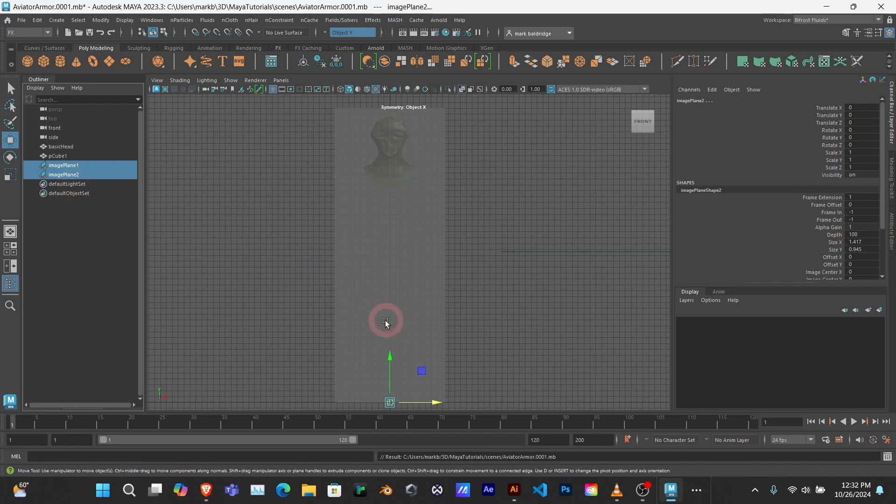
key(r)
drag(390, 403, 593, 238)
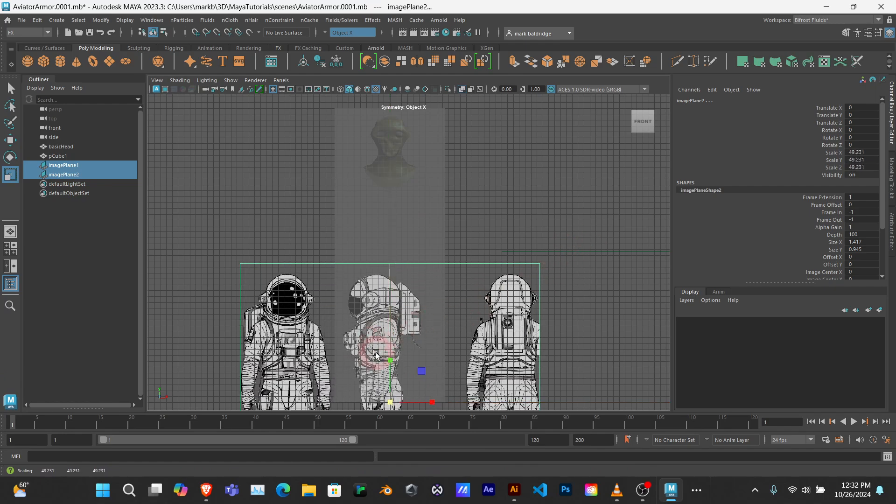
Raise both image planes to Translate Y about 341.5, and undo a trial diagonal shift of them.
key(w)
drag(391, 362, 396, 247)
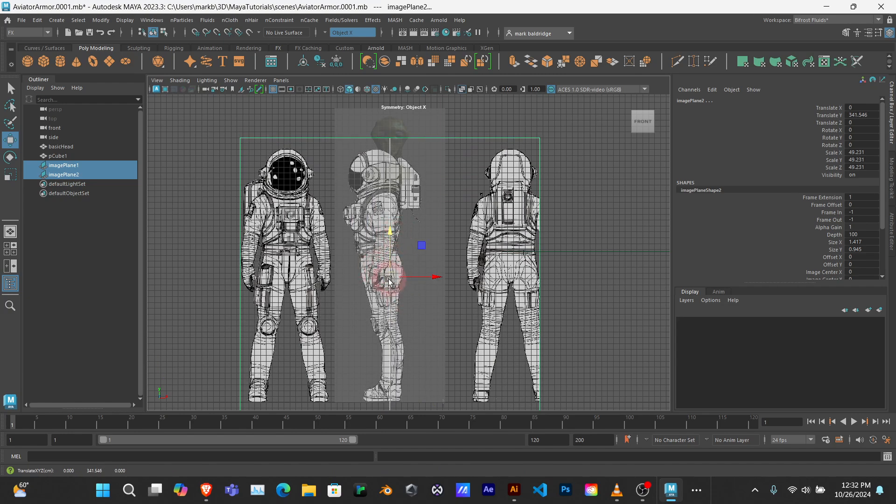
drag(389, 279, 397, 269)
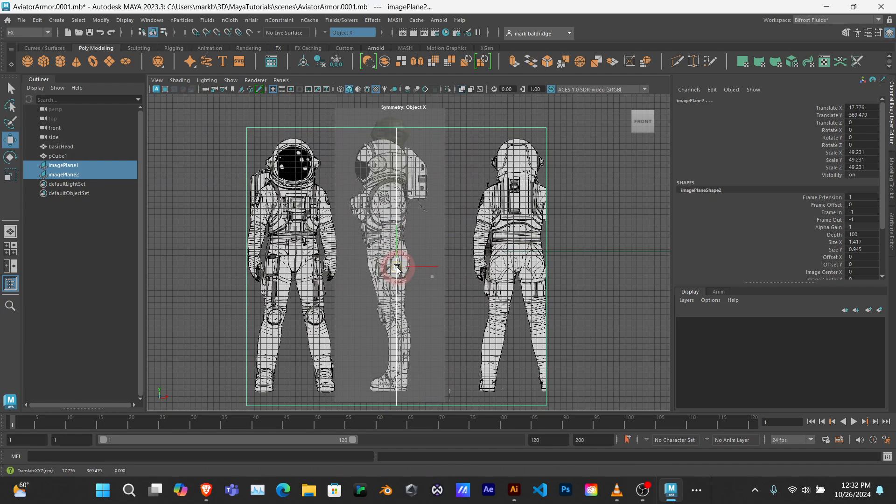
key(ctrl+z)
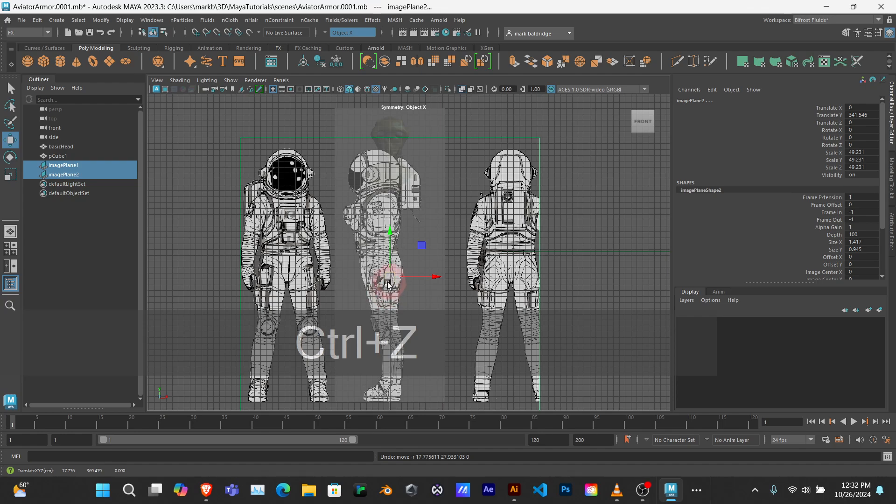
Enlarge both image planes uniformly to about 58.7 and raise them to Translate Y about 405, aligning the boots with the cube's base.
key(r)
drag(387, 280, 430, 255)
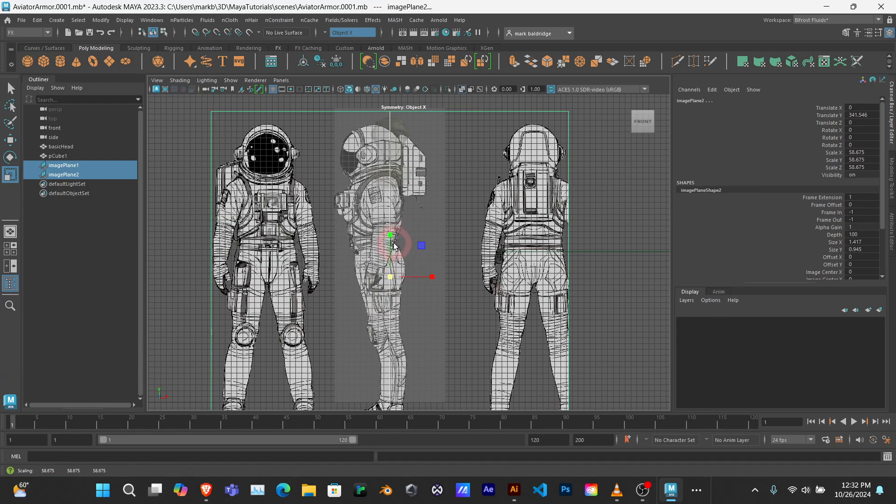
key(w)
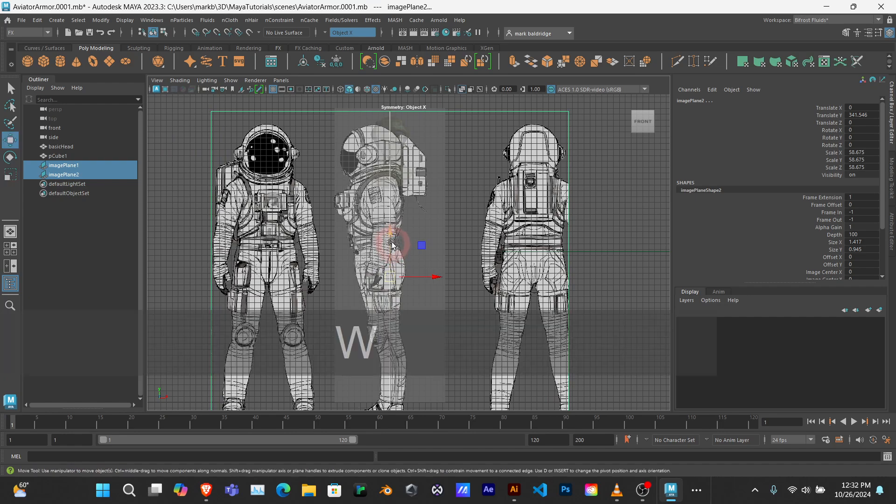
drag(392, 235, 392, 212)
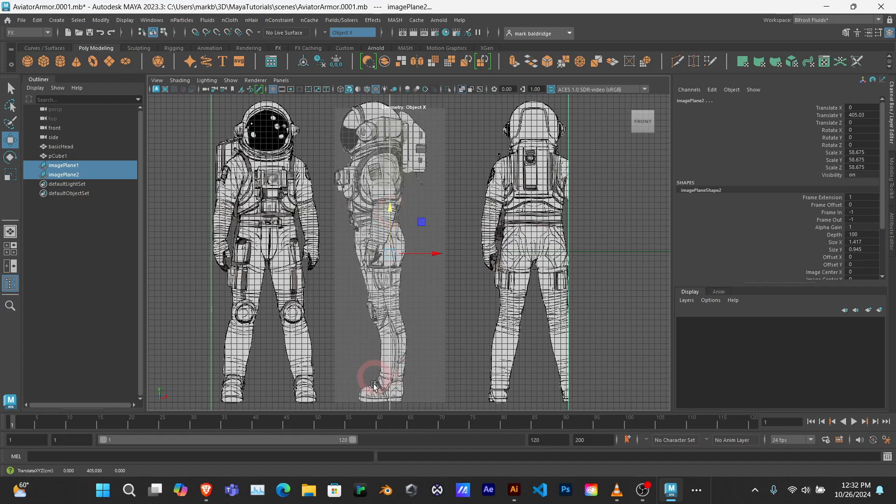
Reduce both image planes to a uniform scale of about 56.9 and lower them to Translate Y about 393.6 to fit the cube's height.
key(r)
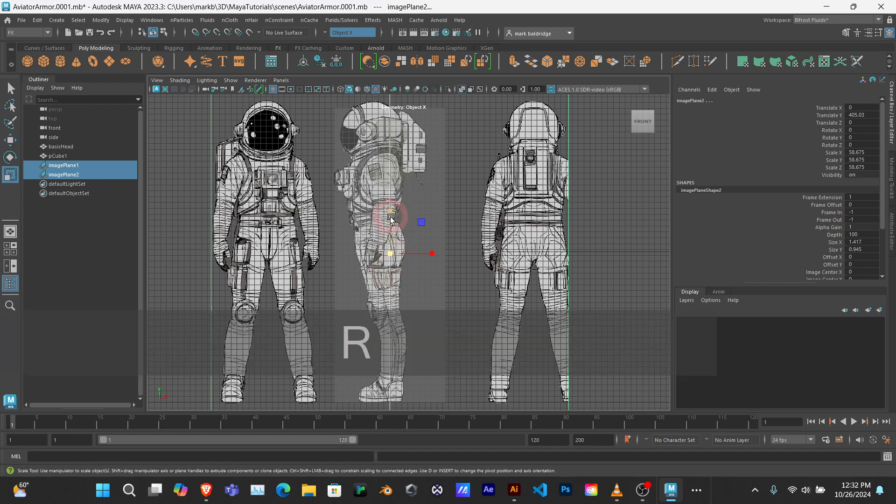
click(391, 213)
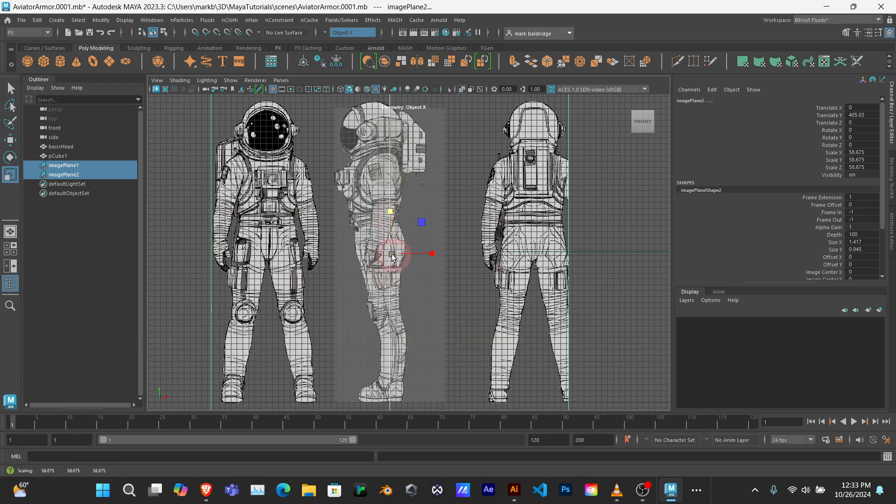
drag(392, 256, 385, 263)
key(w)
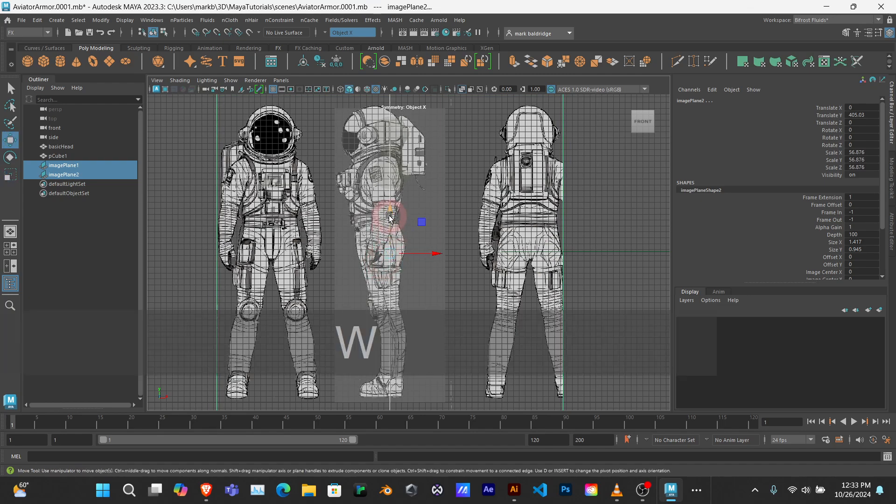
drag(389, 212, 390, 216)
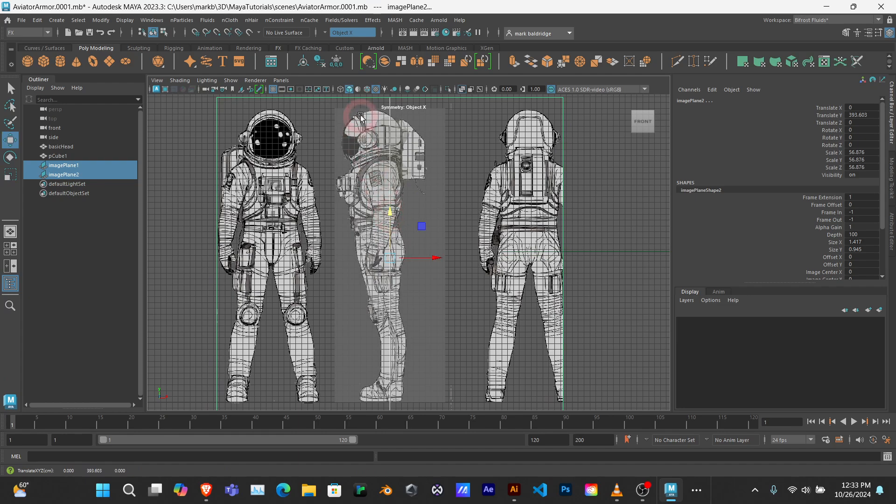
Shift both image planes sideways to Translate X about 39.4, and select only imagePlane2.
drag(439, 260, 456, 263)
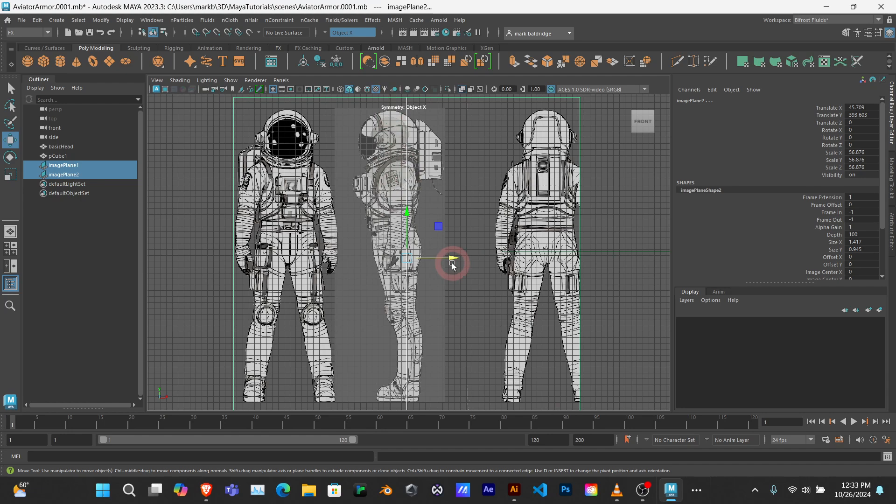
drag(455, 262, 453, 260)
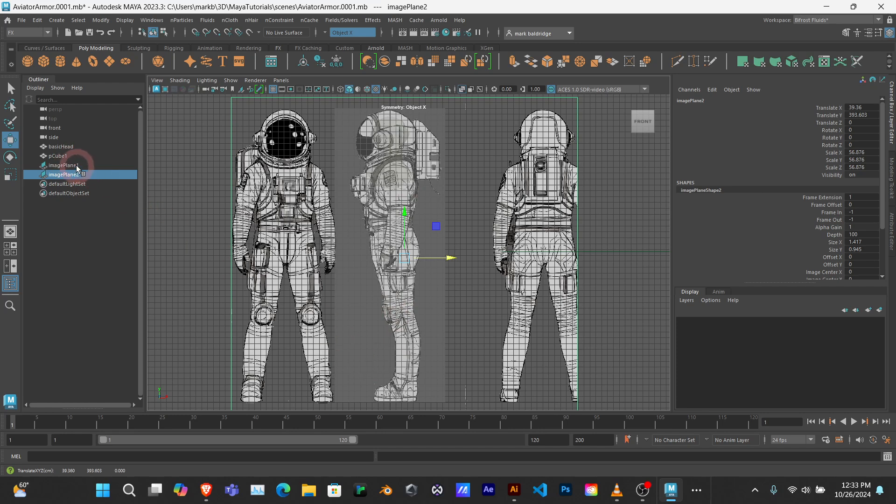
key(space)
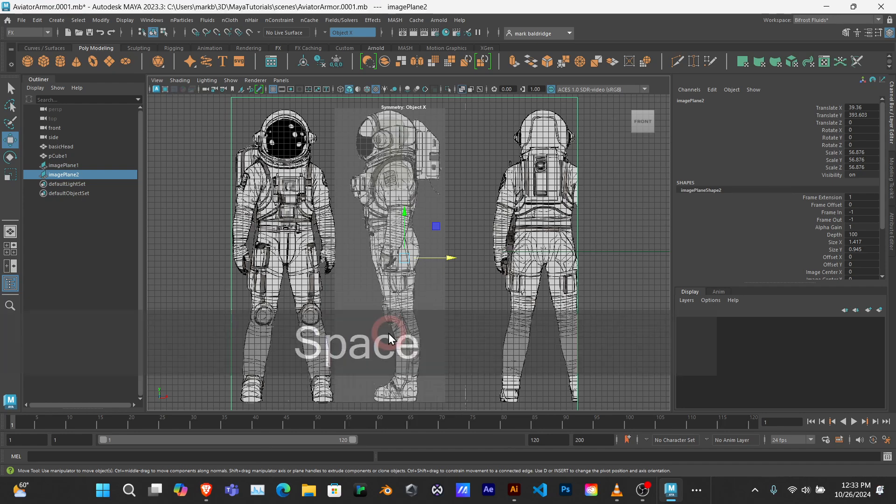
key(space)
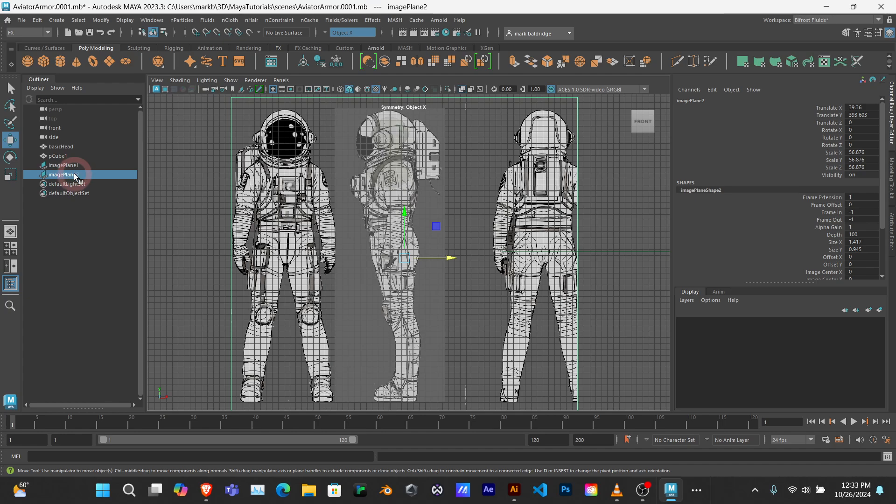
Move imagePlane2 sideways to Translate X about 331.4, centering the front-facing suit on the cube in the front view.
drag(449, 258, 555, 271)
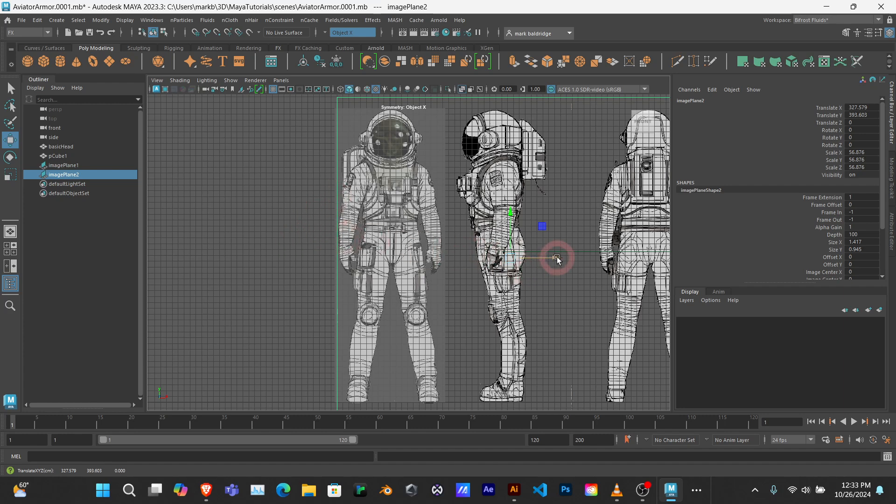
drag(558, 259, 560, 257)
key(space)
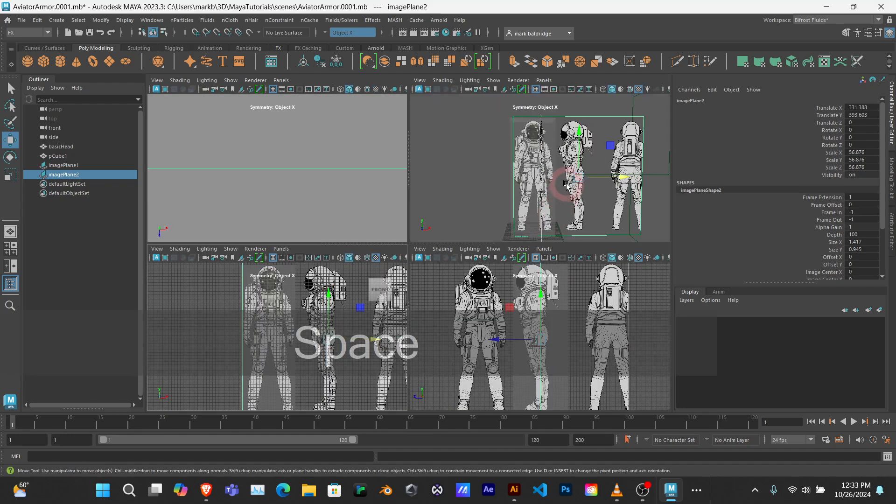
key(space)
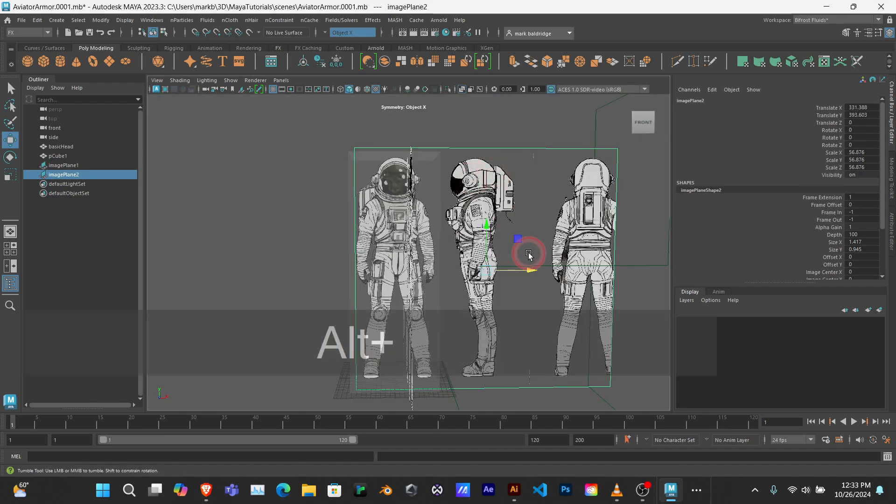
mouse_move(516, 256)
alt+mouse_down()
mouse_move(472, 270)
mouse_move(343, 259)
mouse_move(443, 310)
mouse_move(536, 265)
mouse_move(578, 256)
mouse_move(476, 267)
mouse_move(504, 275)
mouse_move(522, 262)
mouse_move(513, 259)
alt+mouse_up()
key(space)
key(space)
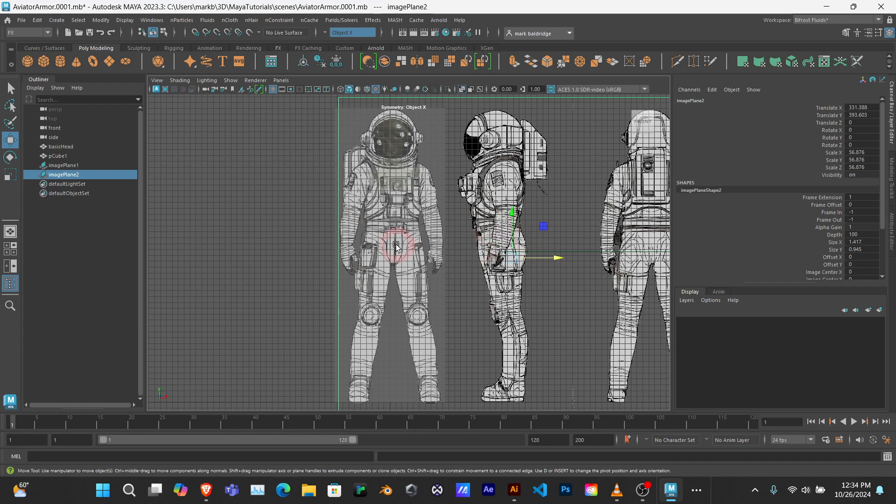
Push imagePlane2 far back behind the cube to Translate Z about -7456.6.
key(space)
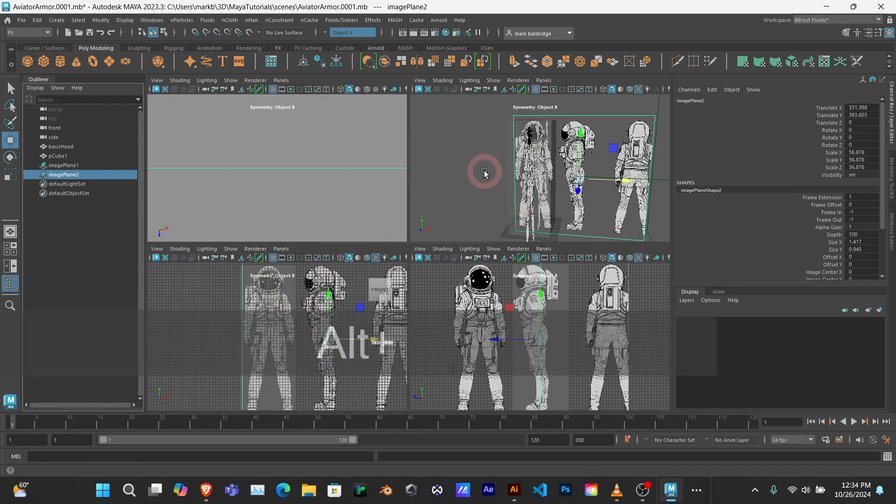
mouse_move(485, 172)
alt+mouse_down()
mouse_move(516, 194)
mouse_move(435, 179)
mouse_move(450, 202)
mouse_move(489, 172)
mouse_move(476, 175)
alt+mouse_up()
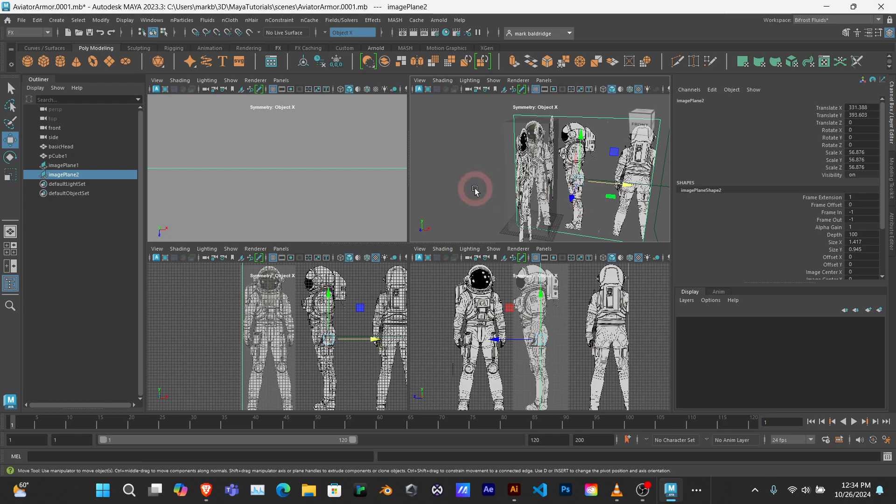
key(space)
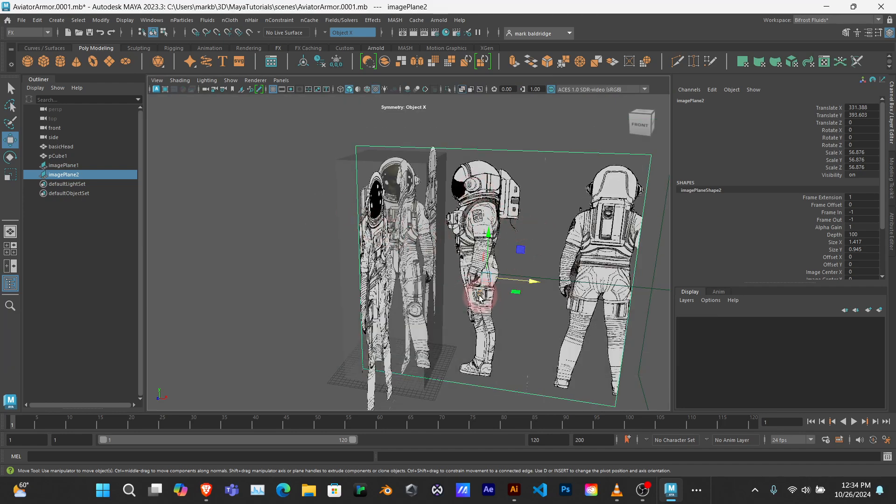
drag(479, 295, 524, 160)
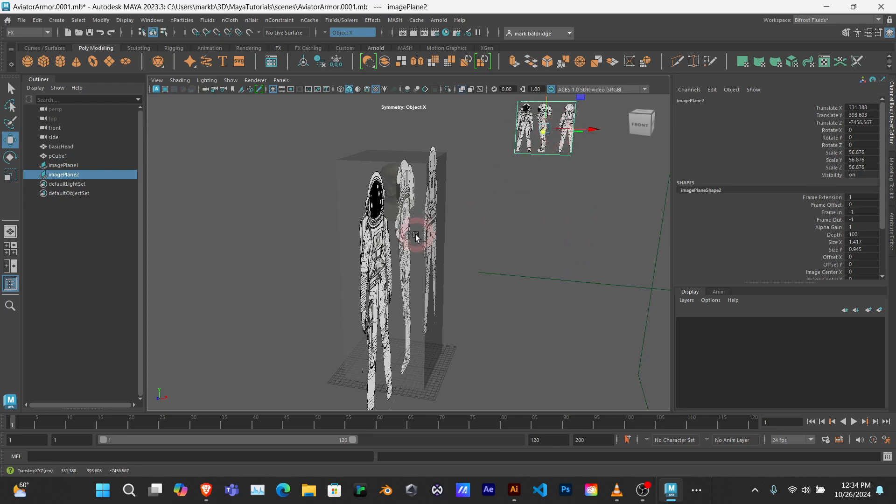
Push imagePlane1 far away from the cube to Translate X about -7243.1, and check its alignment in the orthographic views.
click(411, 243)
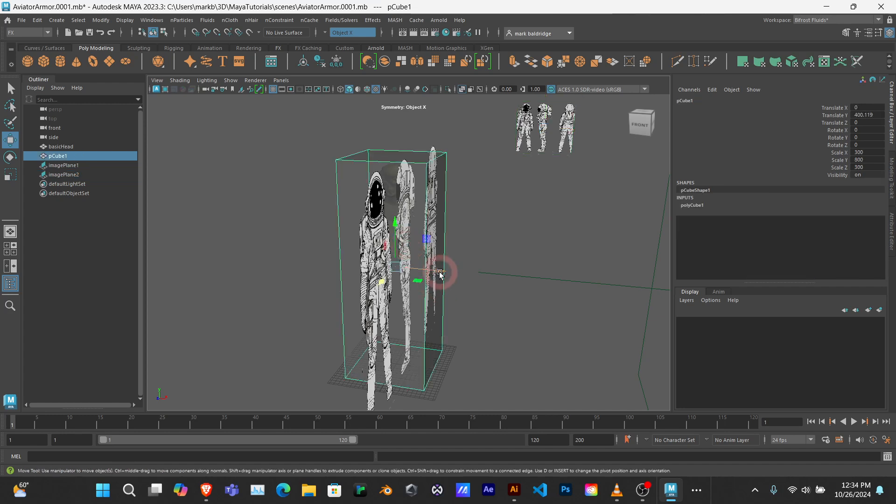
drag(440, 275, 364, 255)
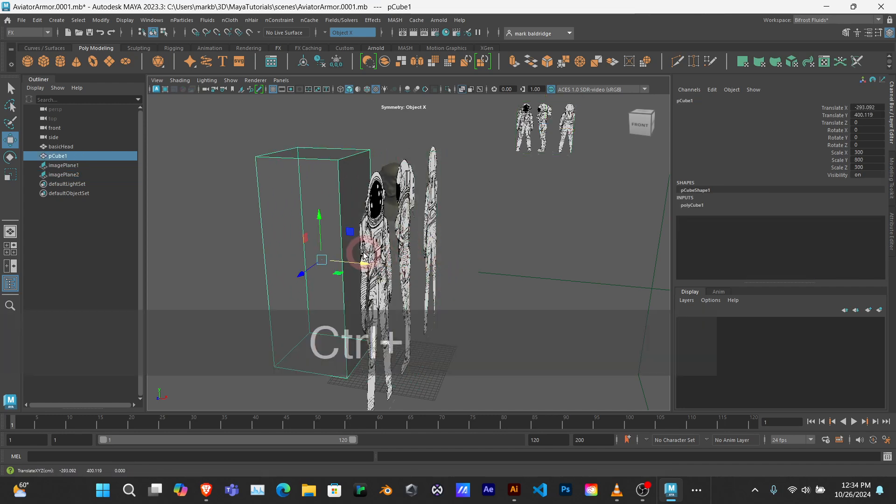
click(75, 165)
drag(456, 276, 183, 243)
alt+drag(393, 284, 242, 219)
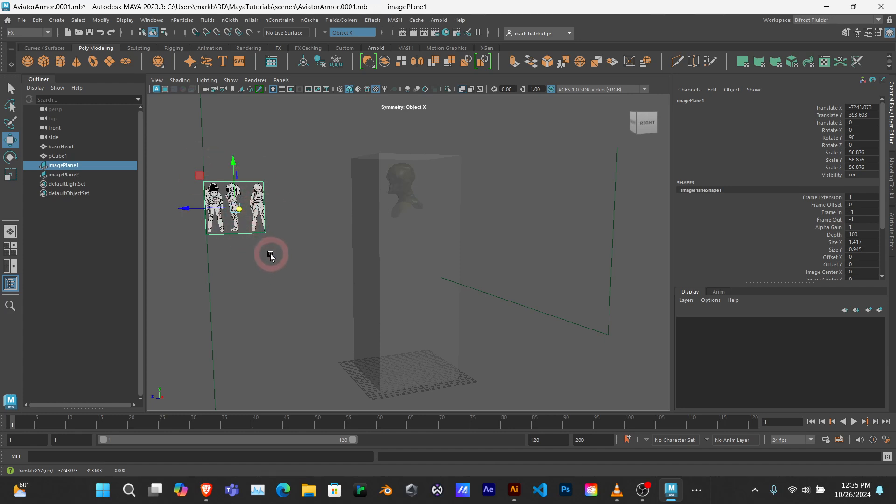
key(alt)
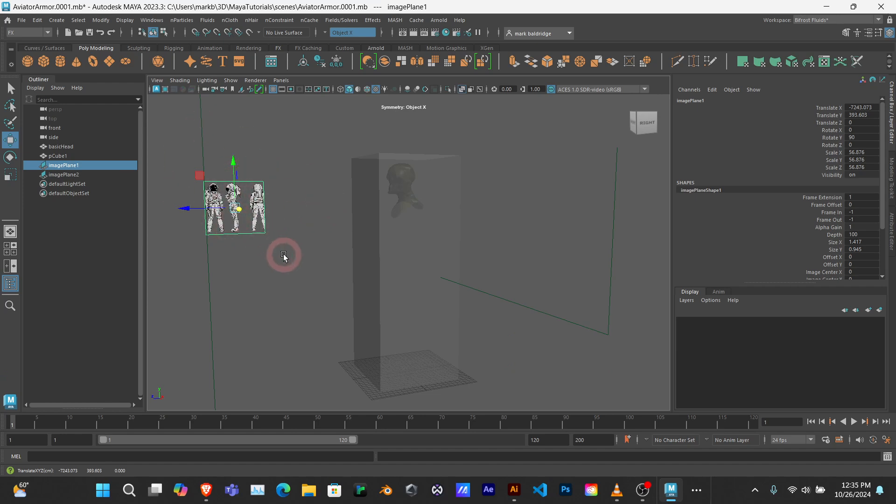
alt+drag(271, 260, 338, 257)
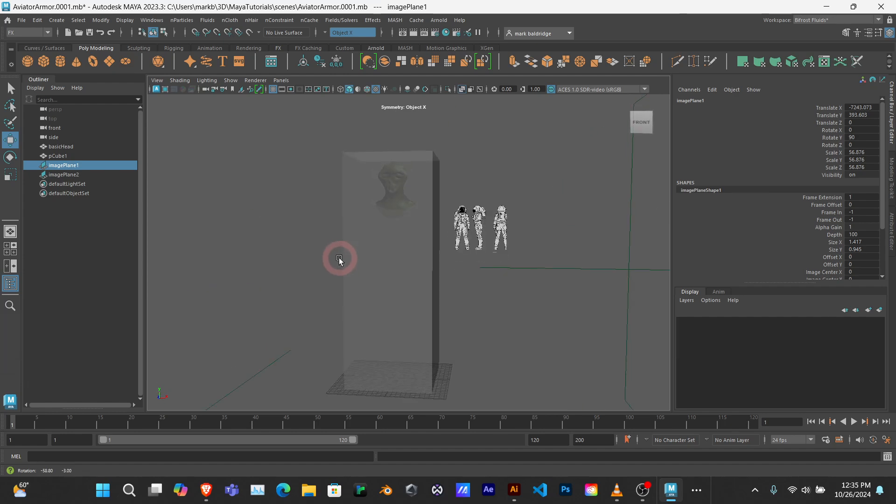
key(space)
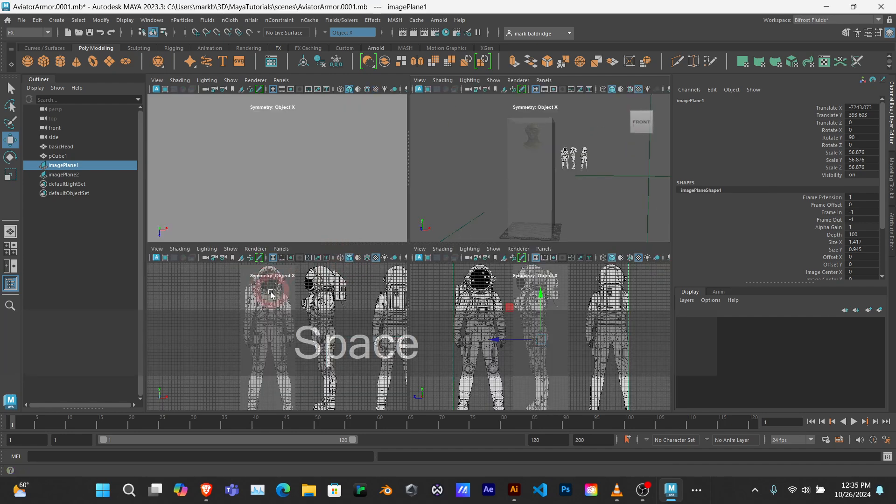
key(space)
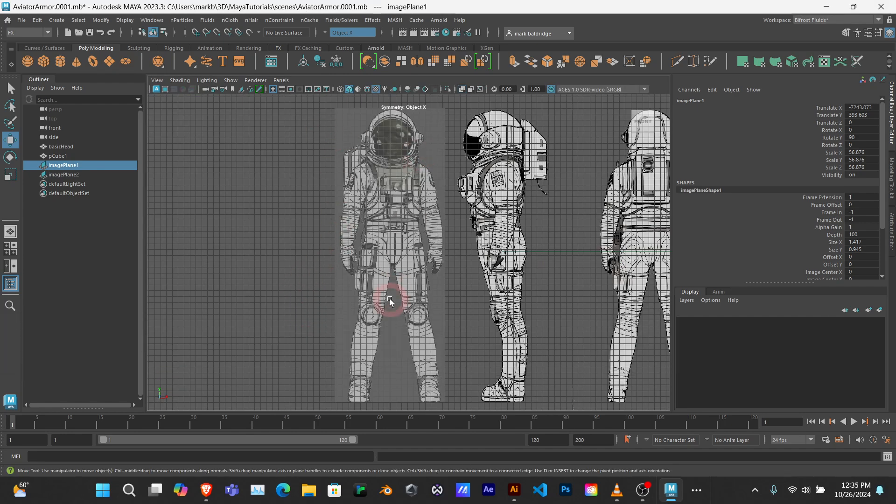
key(space)
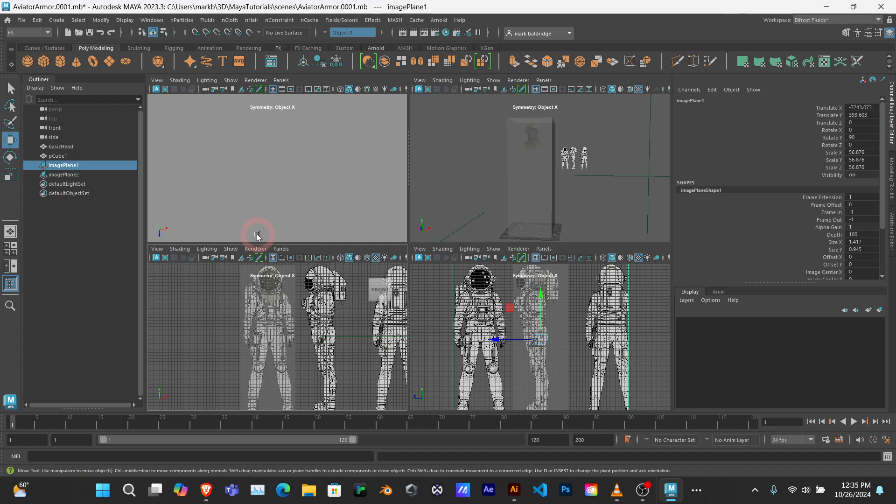
Try shifting imagePlane2 sideways to Translate X about -2117, and undo the move.
click(73, 175)
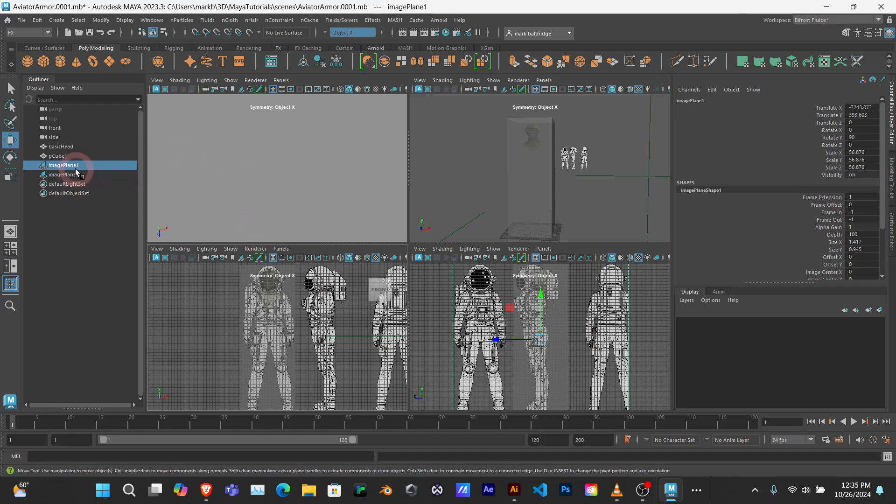
click(580, 216)
click(577, 160)
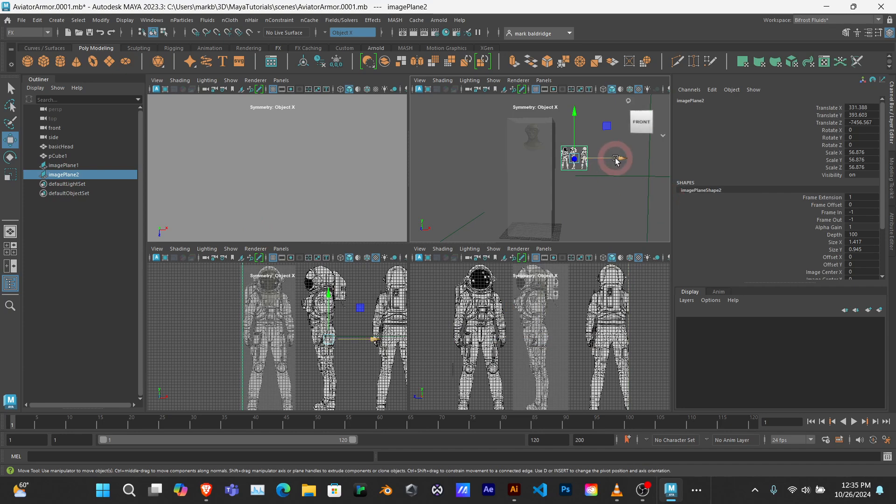
drag(616, 160, 516, 201)
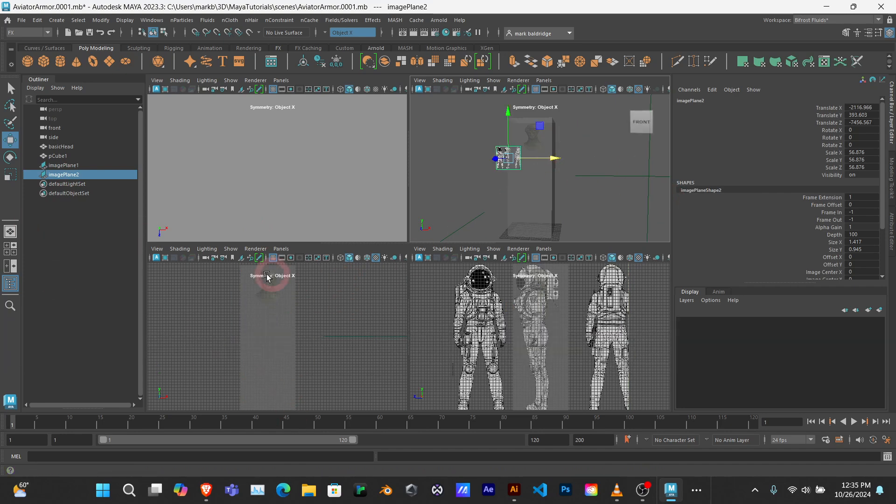
key(ctrl+z)
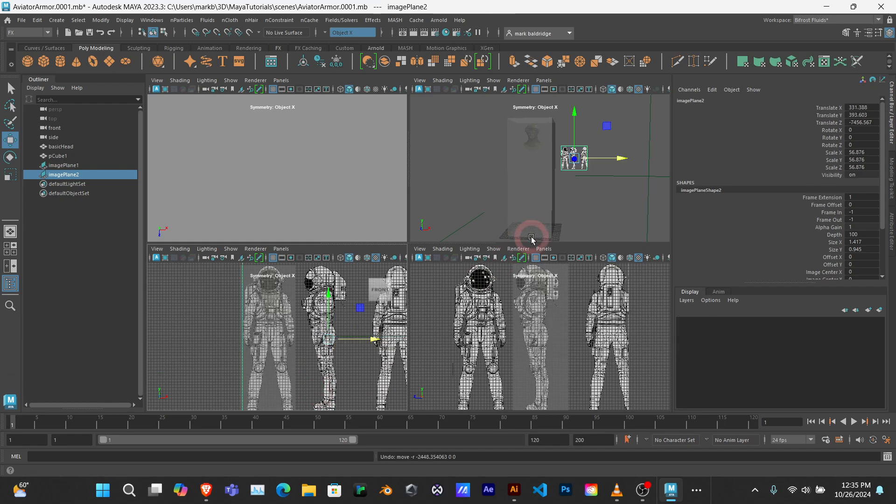
Group imagePlane1 and imagePlane2 together, inspect the group's contents, and undo a trial sideways shift of the group.
click(63, 165)
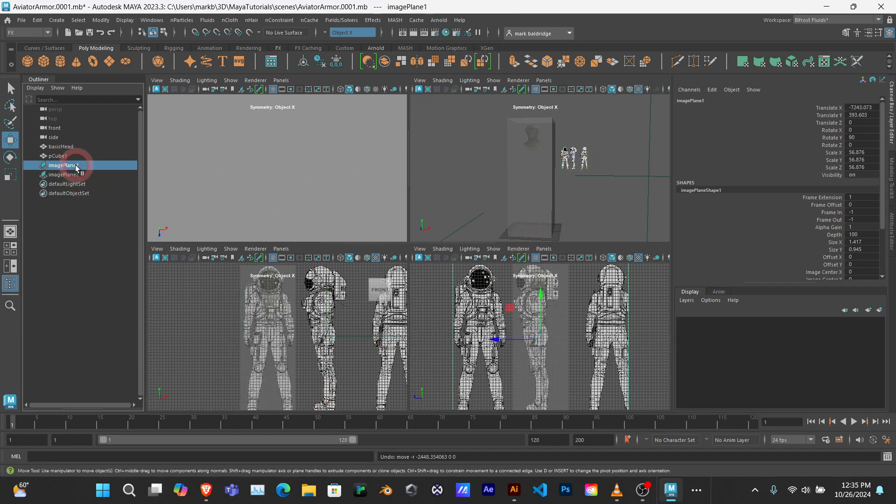
shift+click(65, 175)
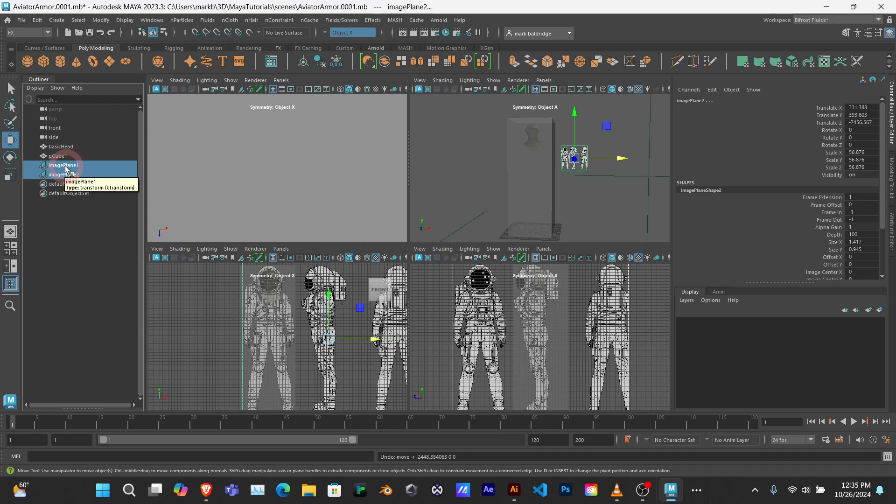
click(38, 20)
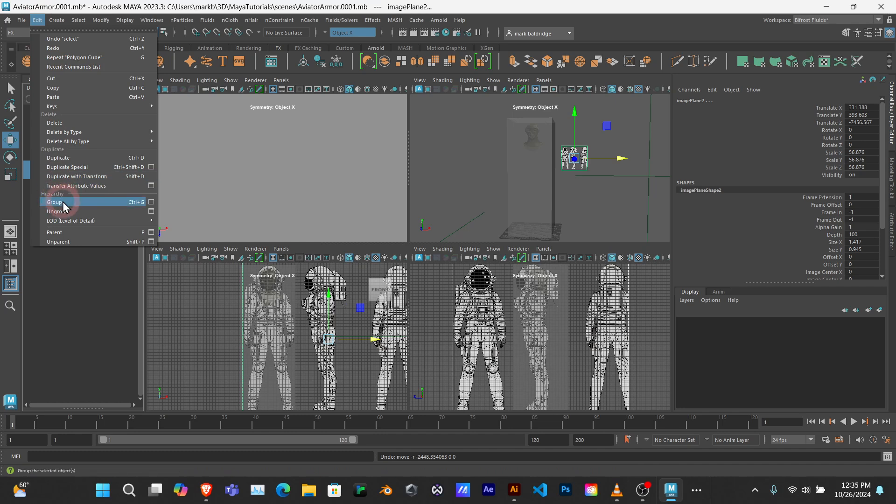
click(136, 202)
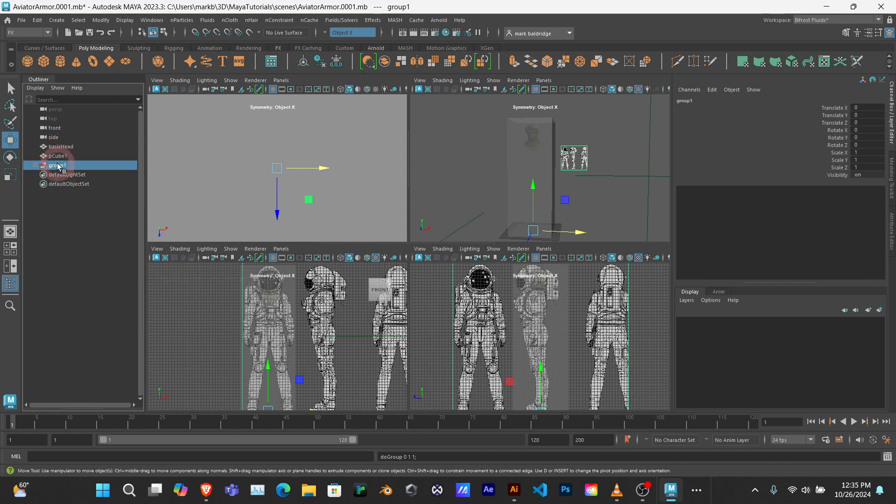
click(36, 166)
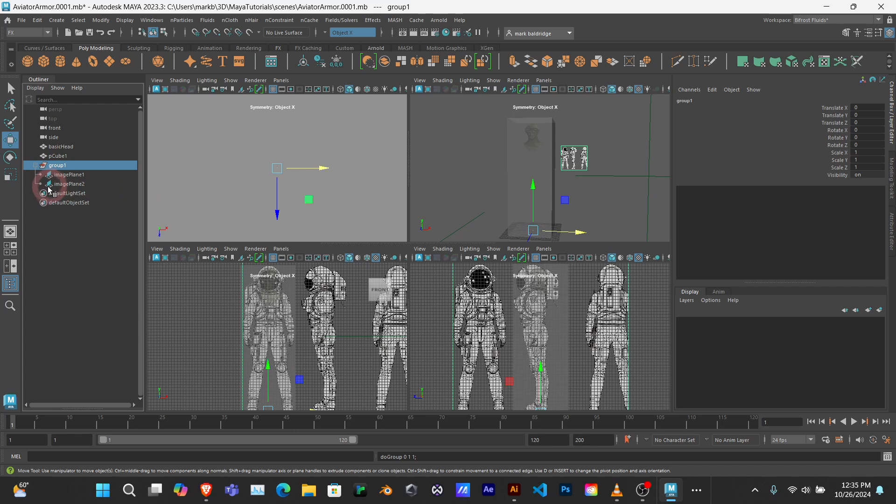
click(36, 166)
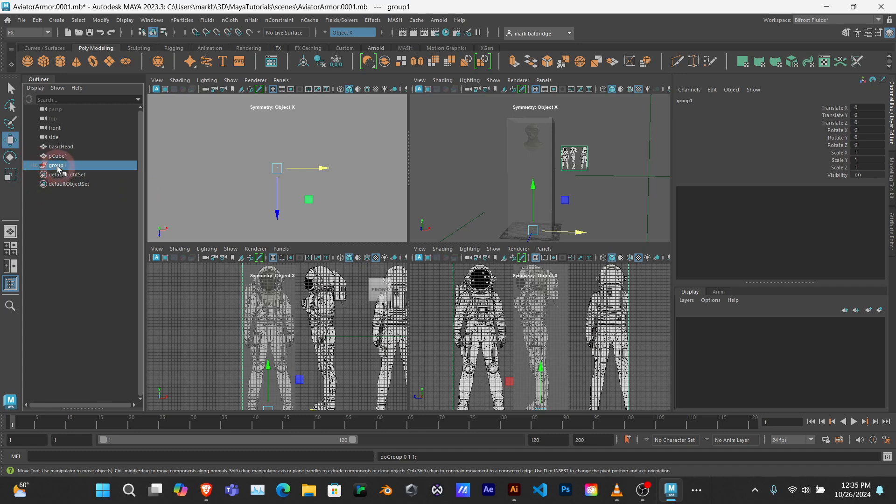
drag(577, 233, 526, 234)
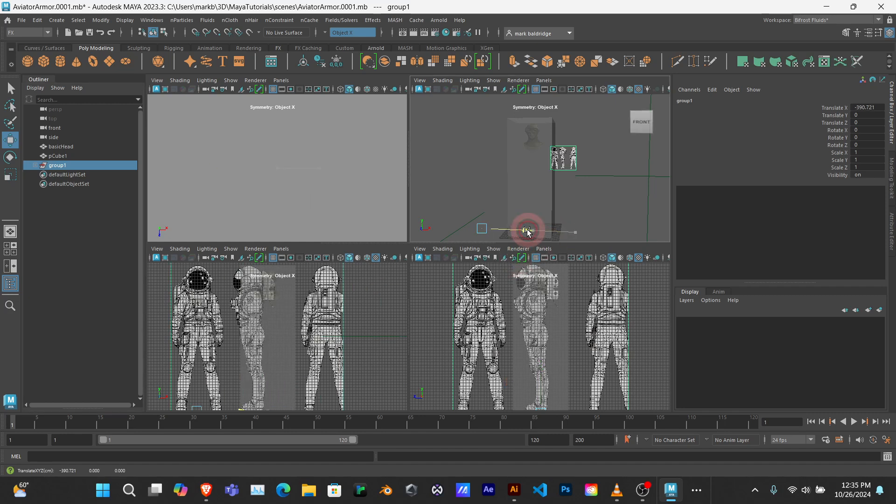
key(ctrl+z)
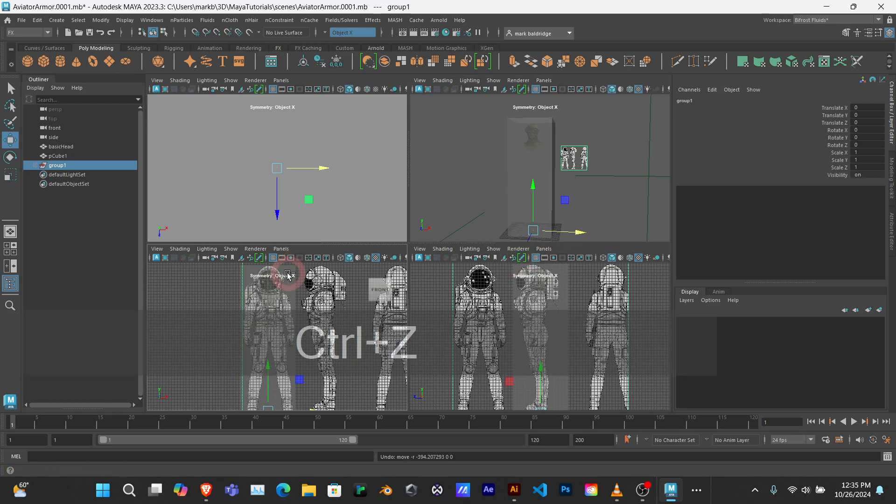
Create a new display layer that contains the image plane group, group1.
click(67, 166)
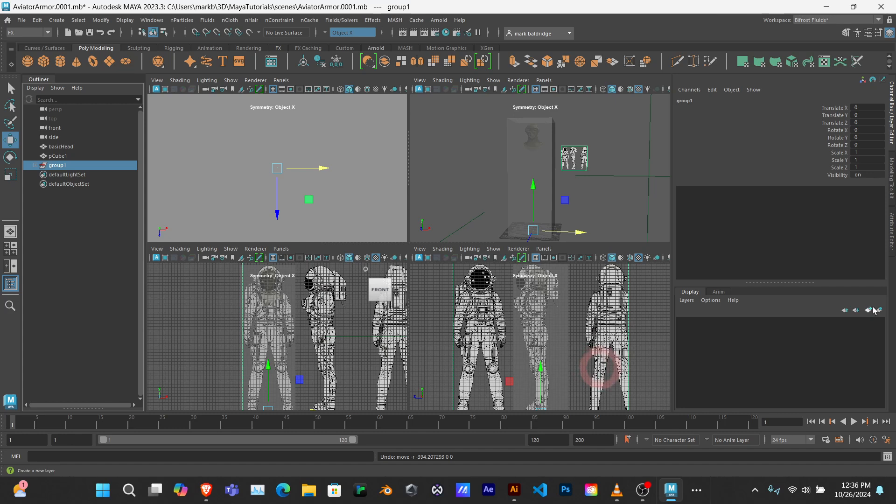
click(690, 303)
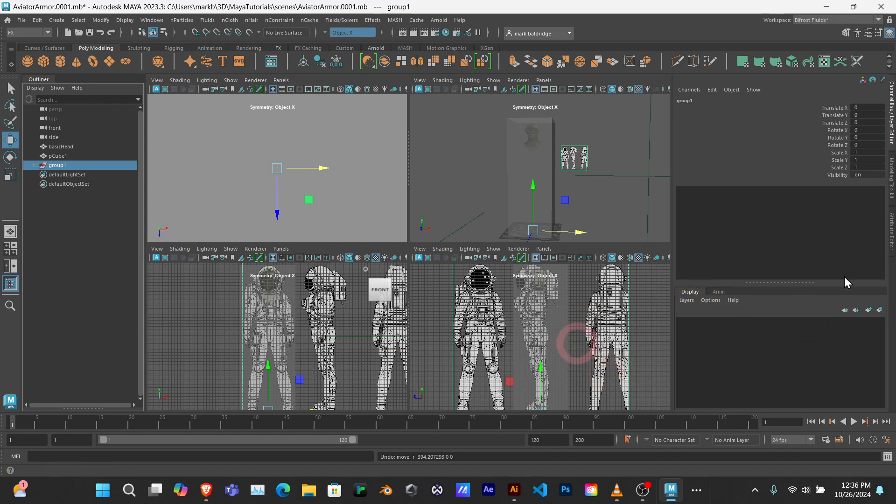
click(879, 310)
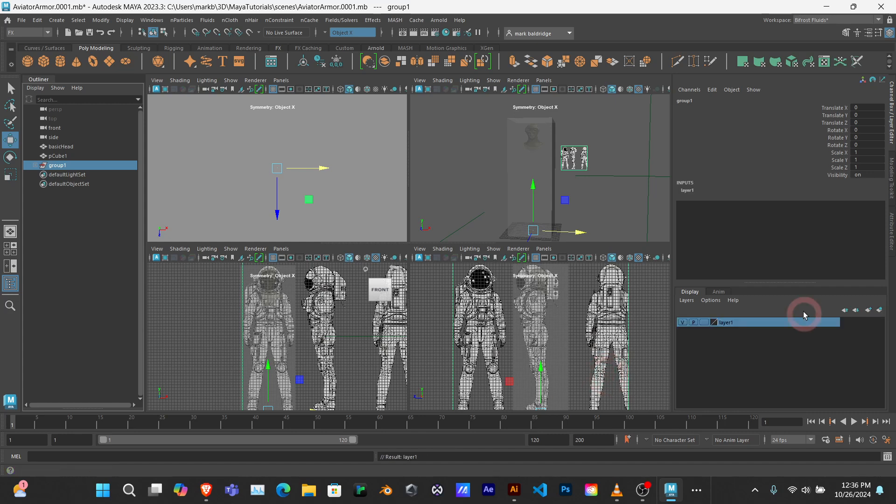
Rename the new display layer as reference_layer.
double_click(726, 323)
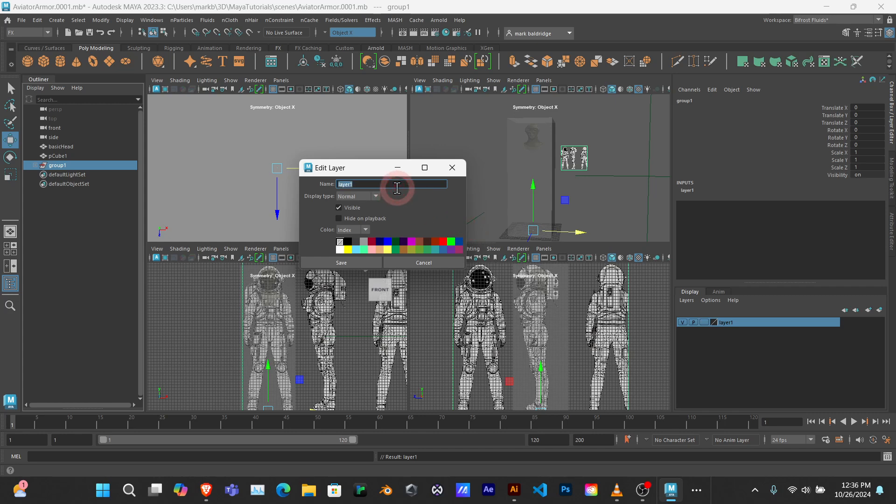
text(reference)
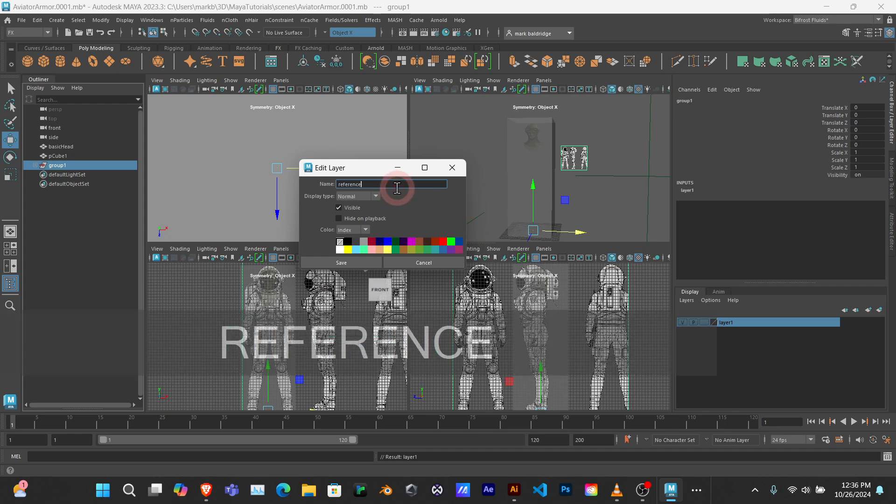
text(-)
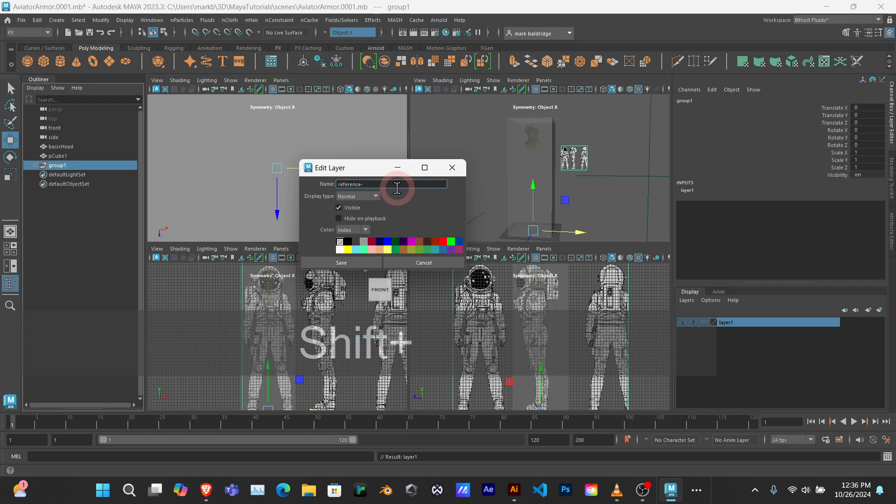
text(layer)
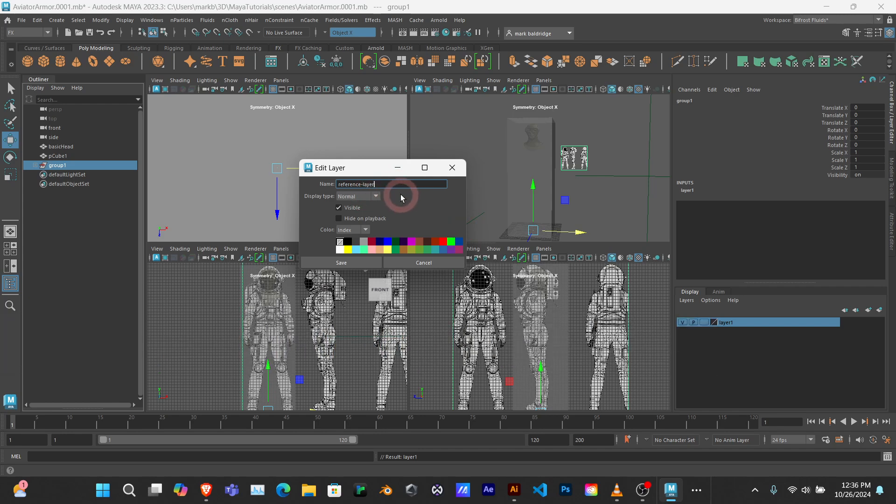
key(Left)
key(Left)
key(Left)
key(Left)
key(Left)
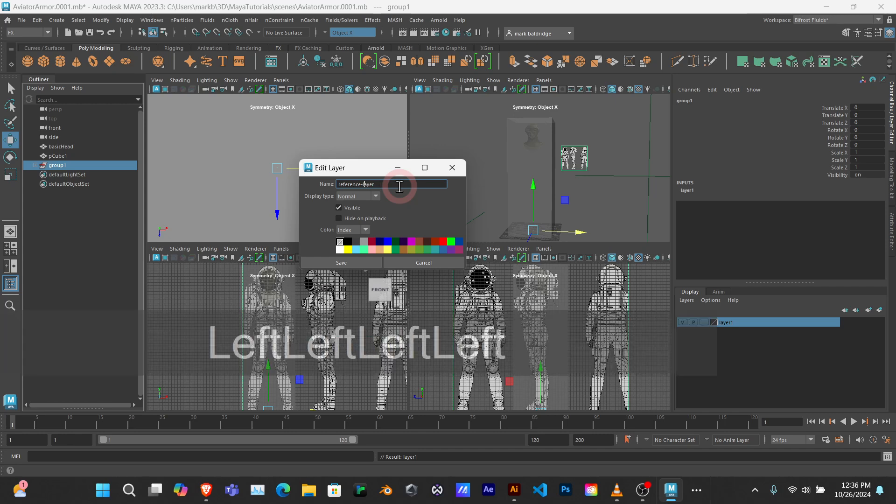
key(BackSpace)
text(_)
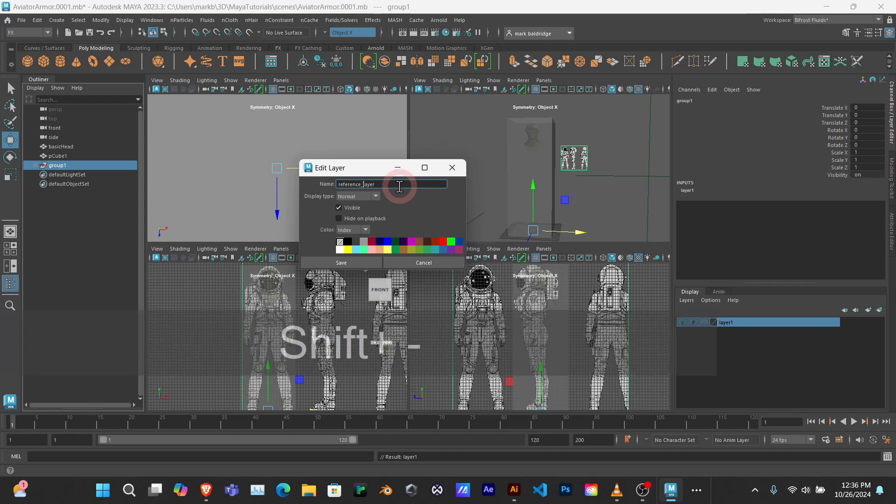
click(351, 262)
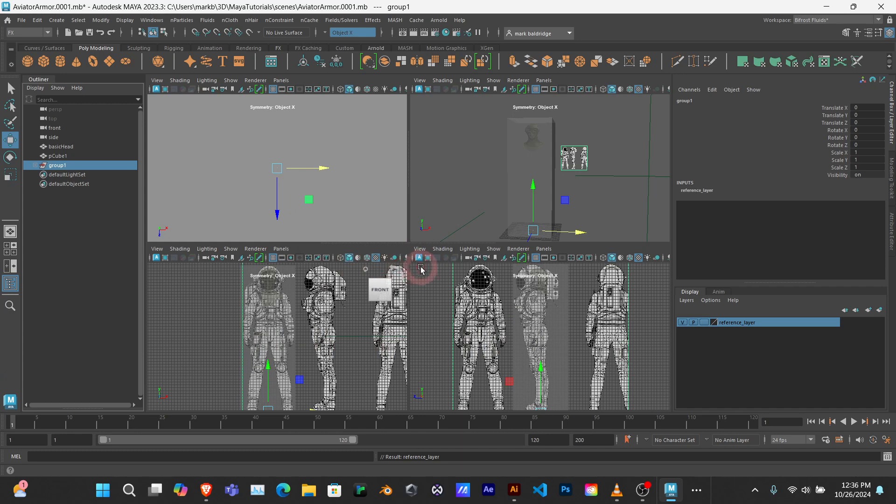
Set reference_layer to the Reference display type and test picking the image planes in the perspective view.
click(705, 322)
click(704, 322)
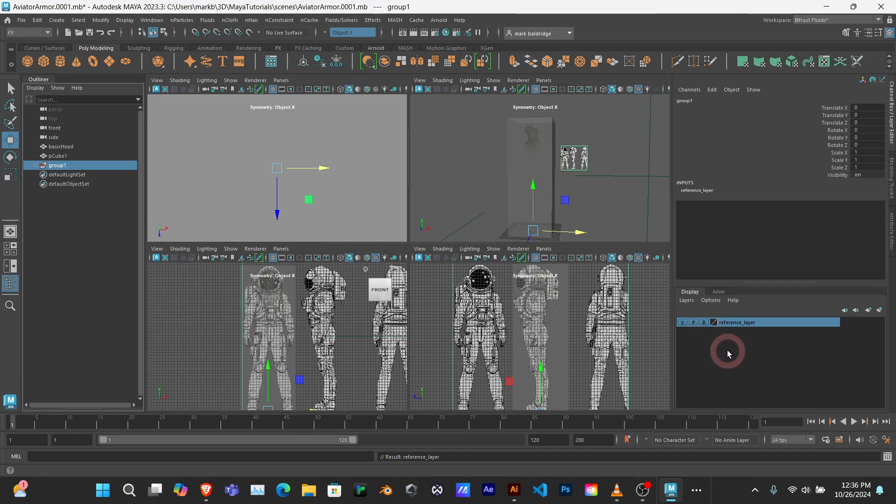
key(space)
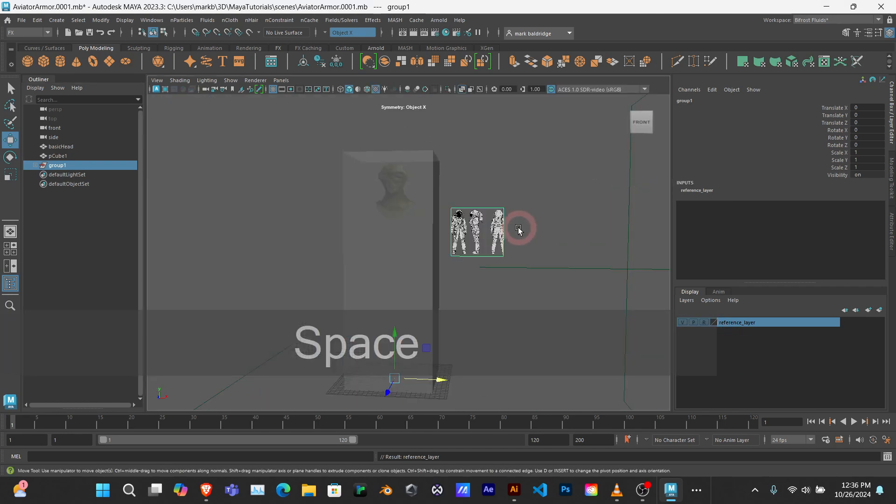
click(508, 233)
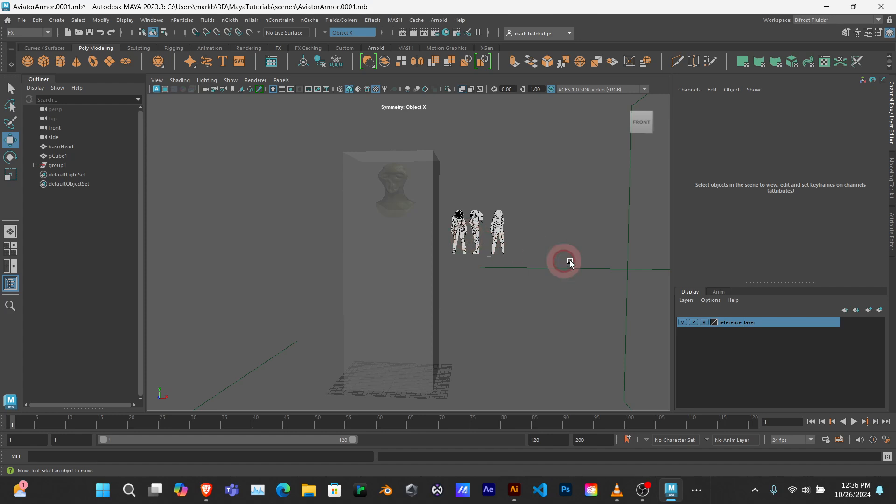
Select the cube, head and group in turn, and examine the reference alignment in the front and side views.
click(408, 239)
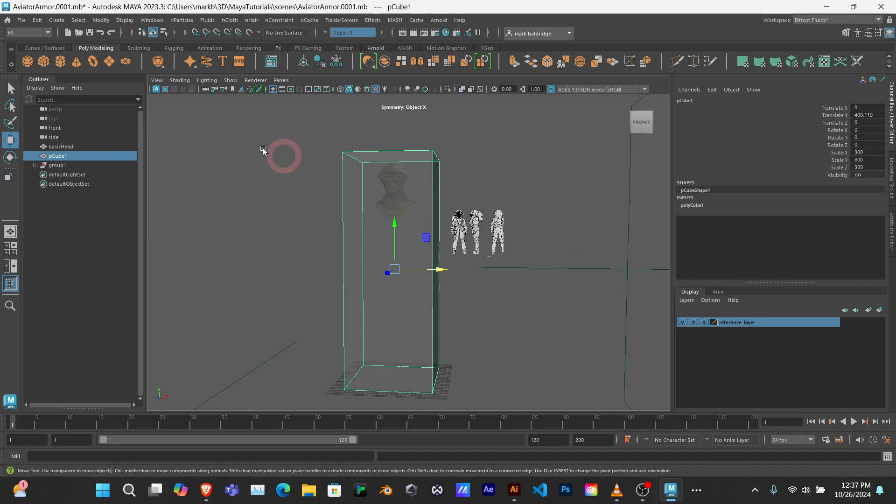
click(61, 146)
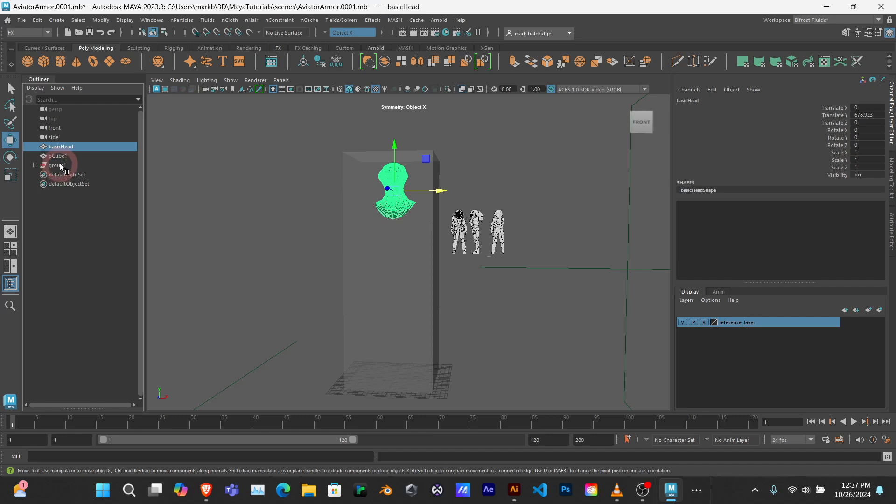
click(58, 166)
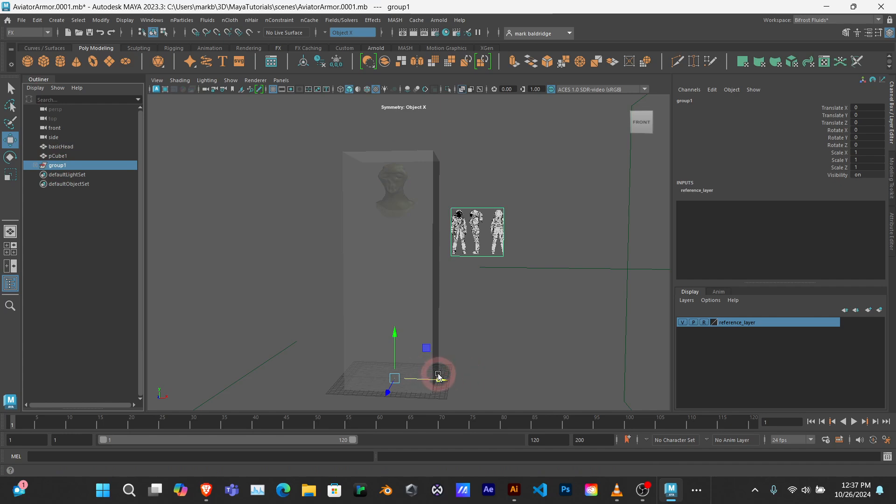
click(492, 344)
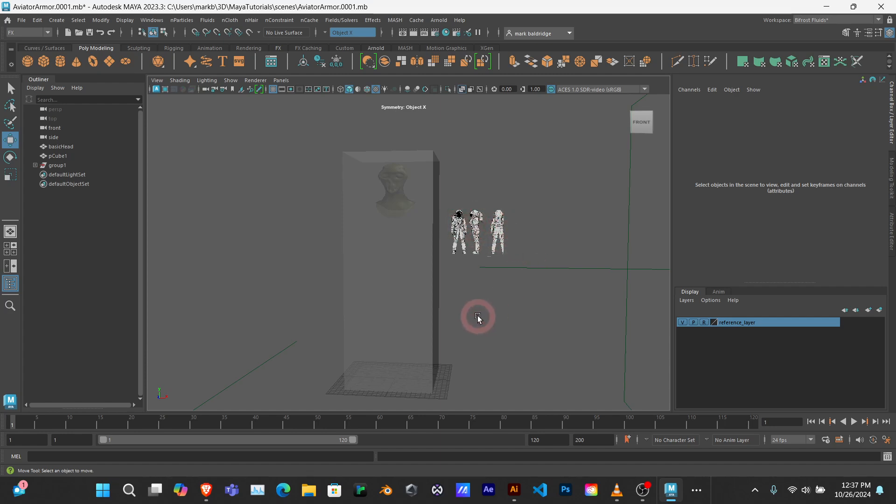
key(space)
key(space)
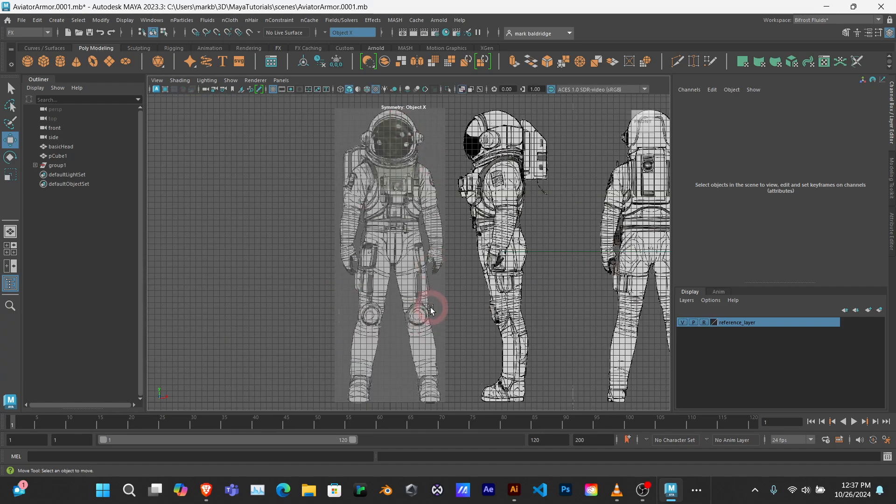
key(space)
key(space)
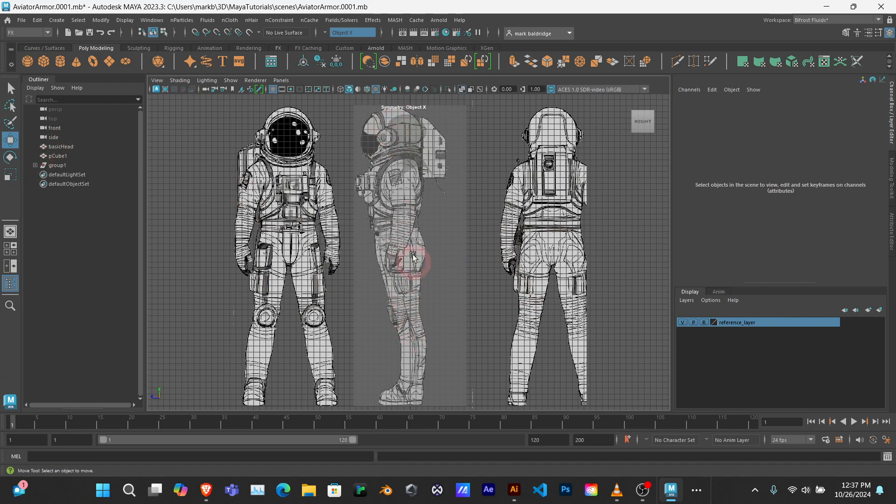
Expand group1 and slide imagePlane1 in the side view to Translate Z about -36.1, aligning the side figure with the cube.
click(35, 166)
click(65, 176)
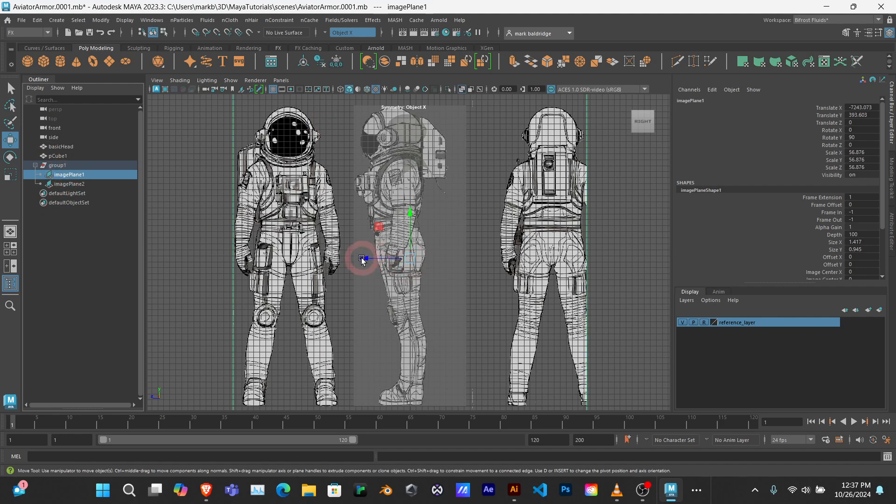
drag(361, 258, 376, 261)
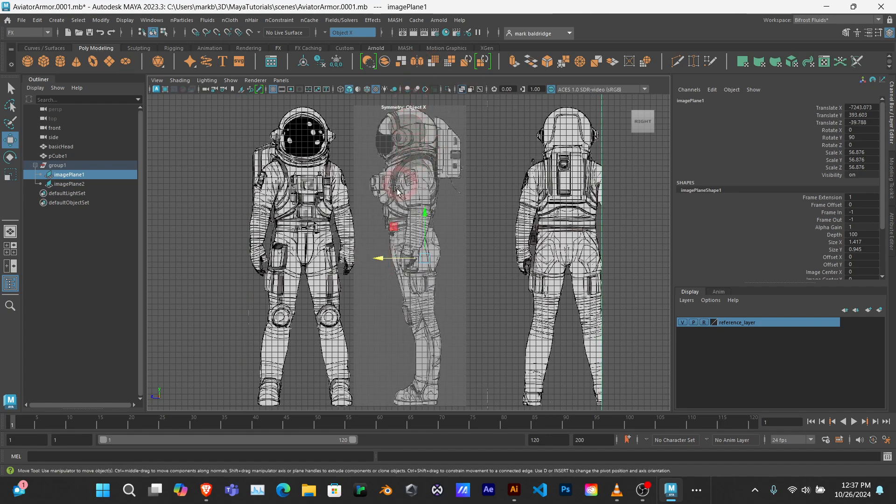
drag(379, 260, 386, 262)
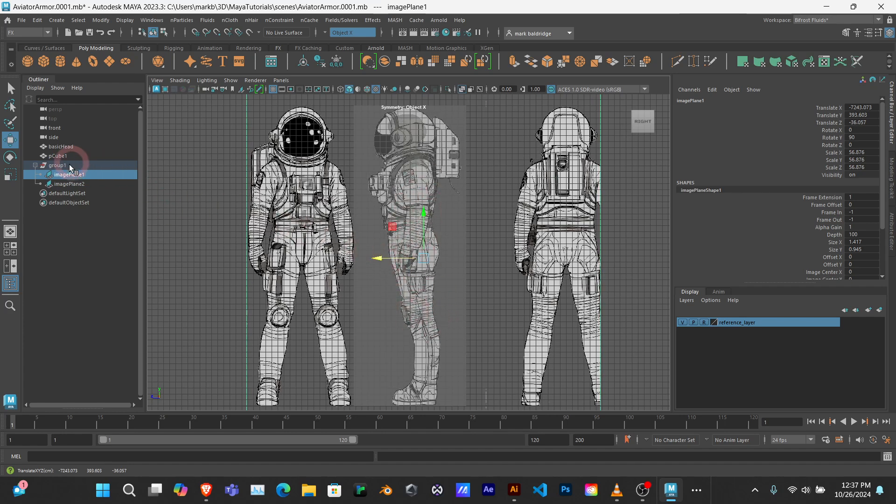
Nudge imagePlane2 sideways in the front view to Translate X about 323.9, centering the front figure on the cube.
click(65, 183)
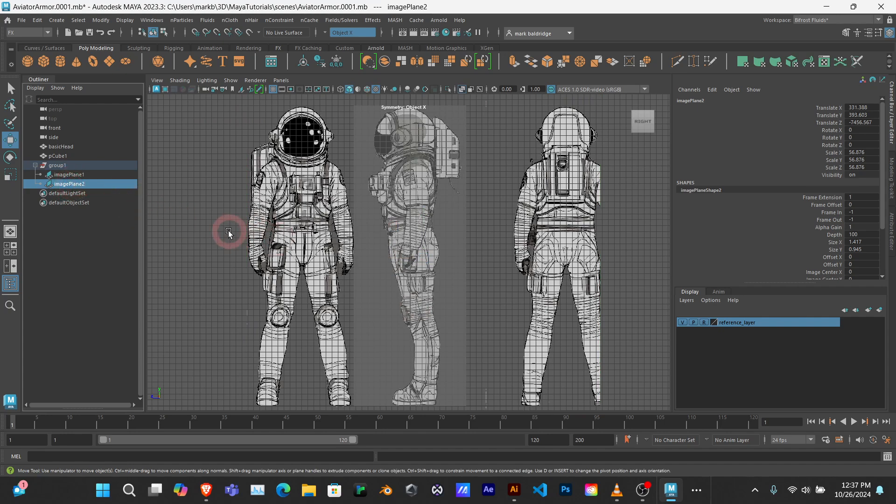
key(space)
key(space)
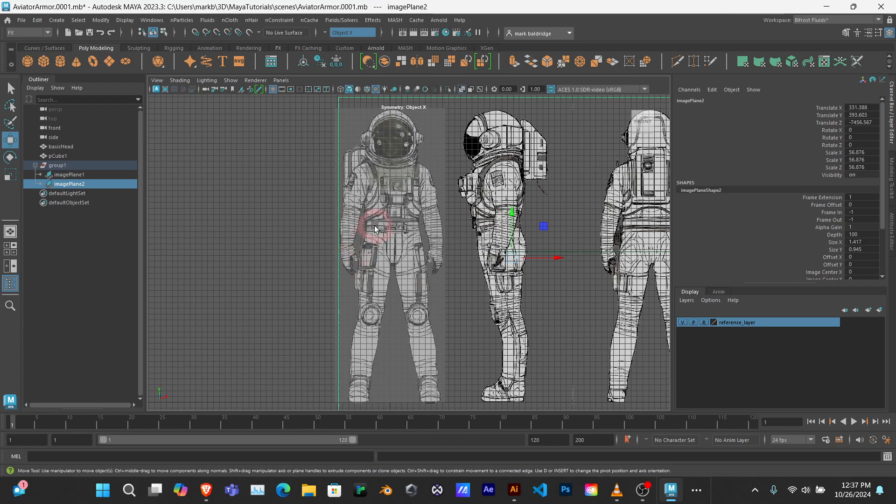
scroll(431, 258, up, 3)
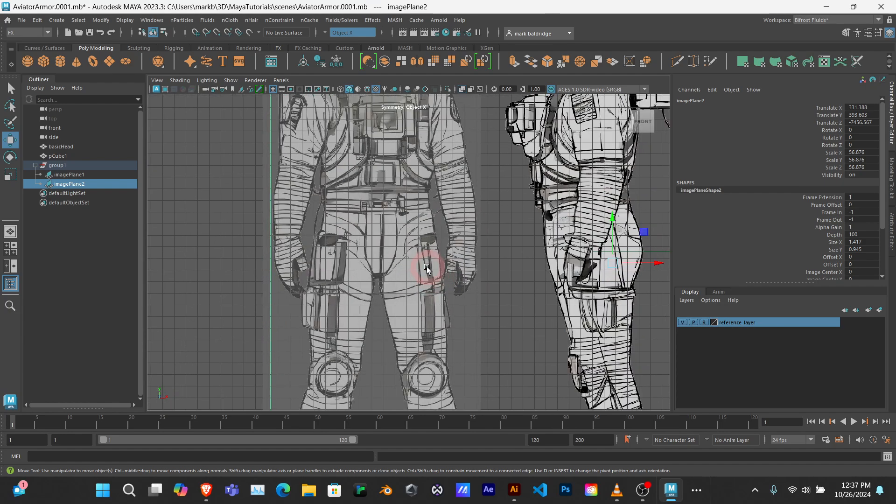
scroll(426, 267, up, 1)
scroll(426, 267, down, 5)
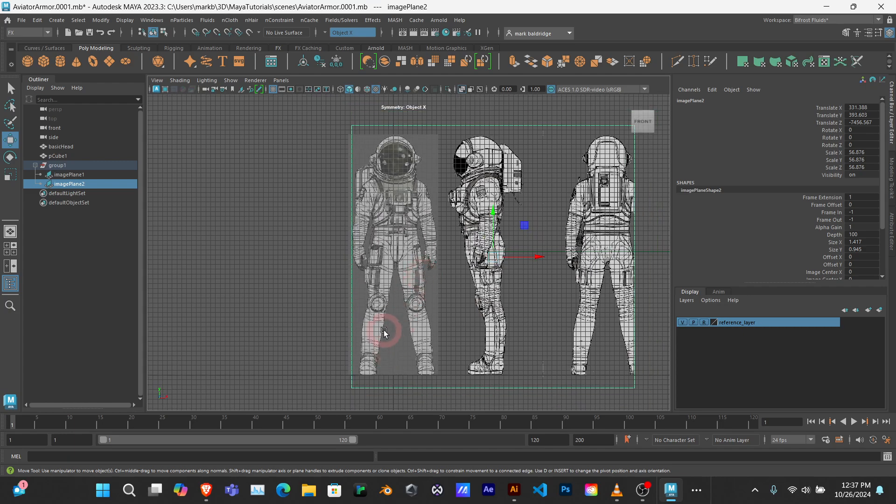
scroll(383, 329, up, 4)
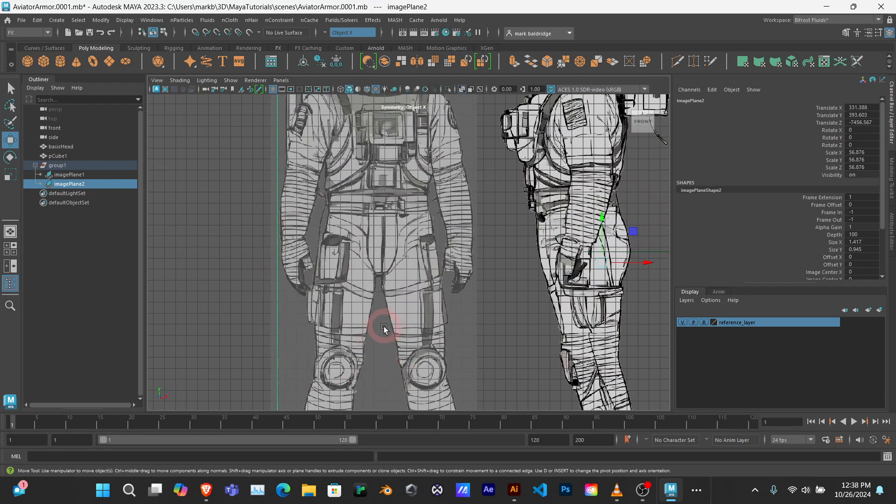
scroll(383, 330, down, 3)
scroll(383, 329, down, 1)
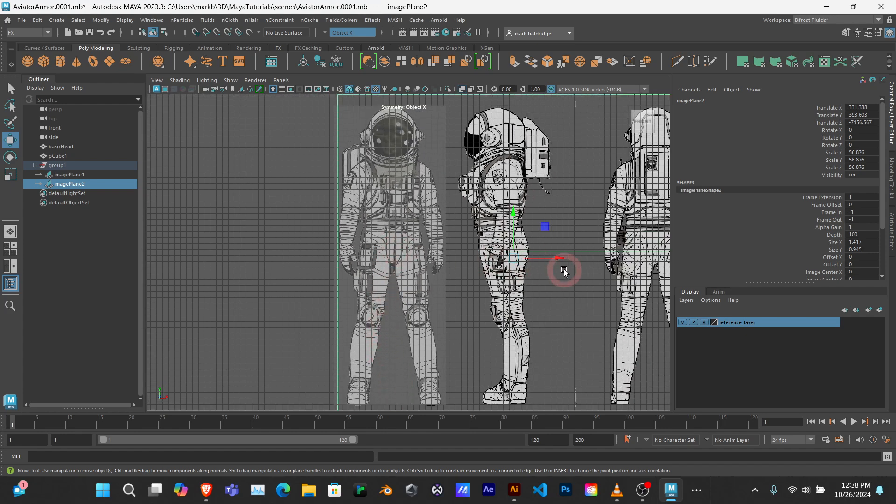
drag(560, 259, 558, 260)
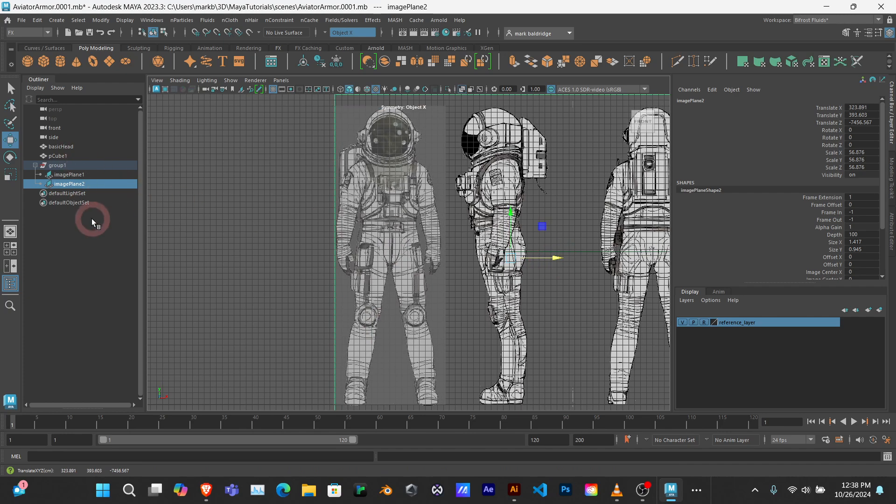
Check the adjusted planes in the side view and four-view layout, clear the imagePlane2 selection and collapse group1.
drag(107, 171, 32, 164)
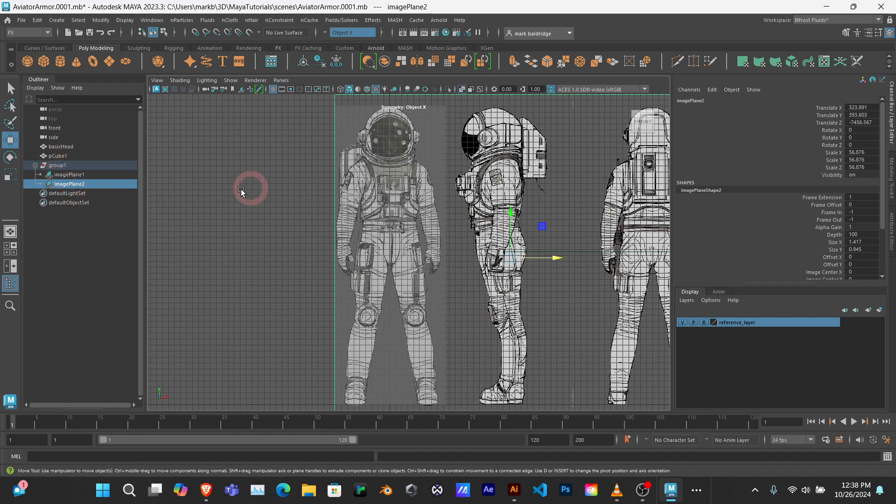
key(space)
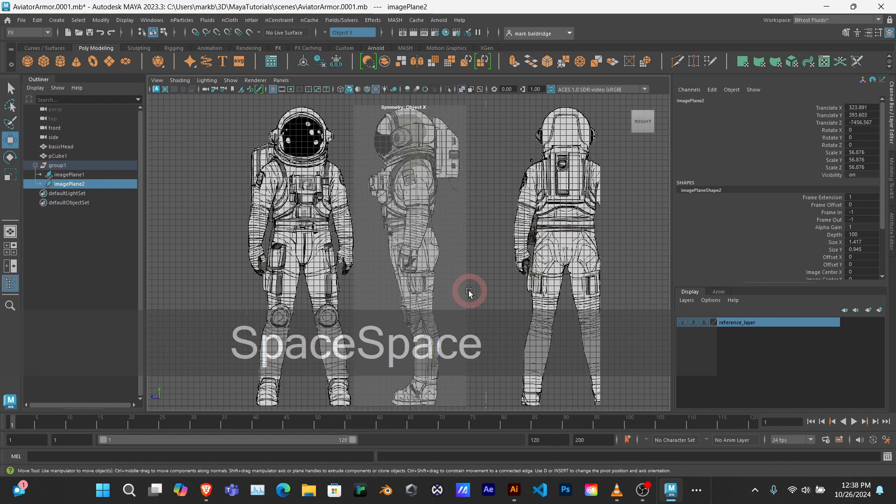
key(space)
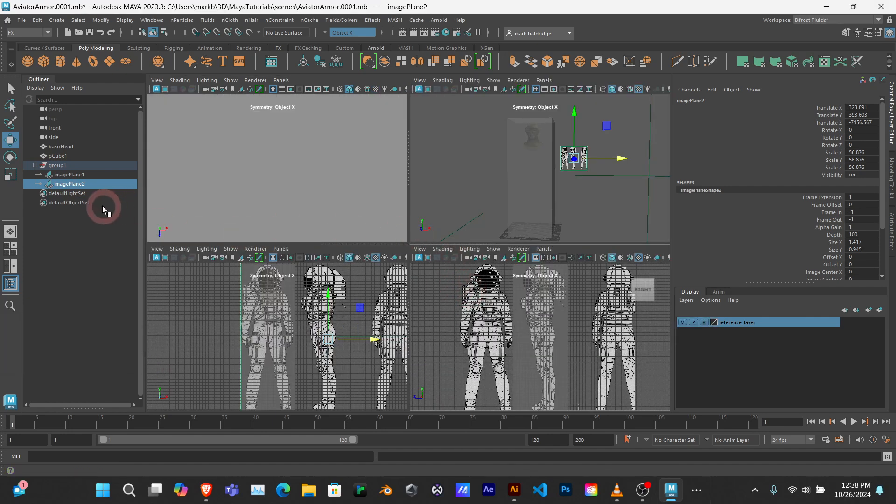
click(88, 205)
click(35, 165)
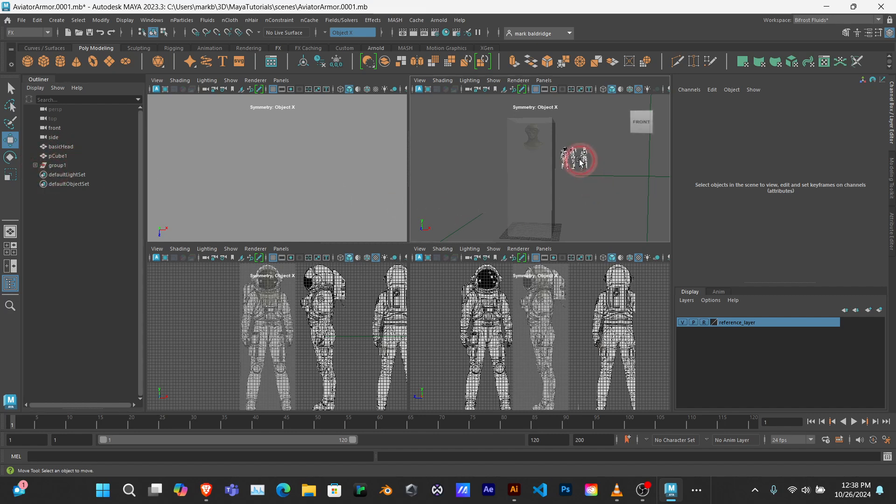
Select the cube and narrow it in the front view to Scale X 180, matching the suit's torso width.
key(space)
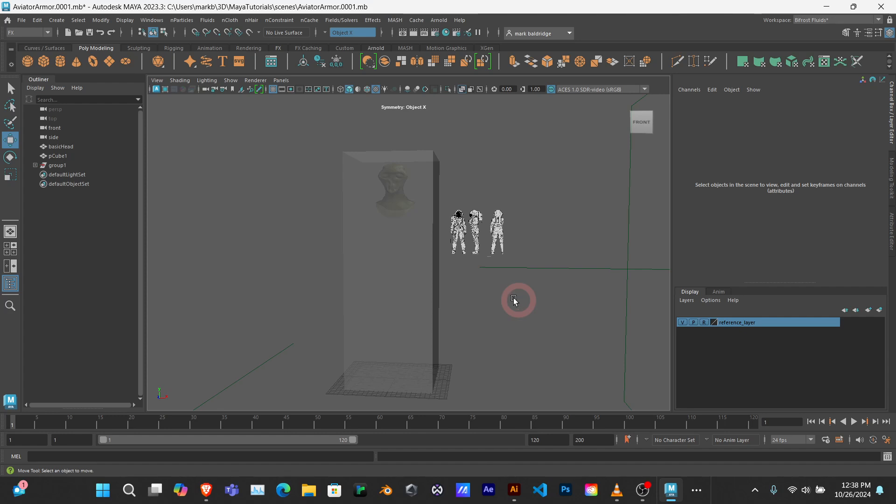
click(402, 268)
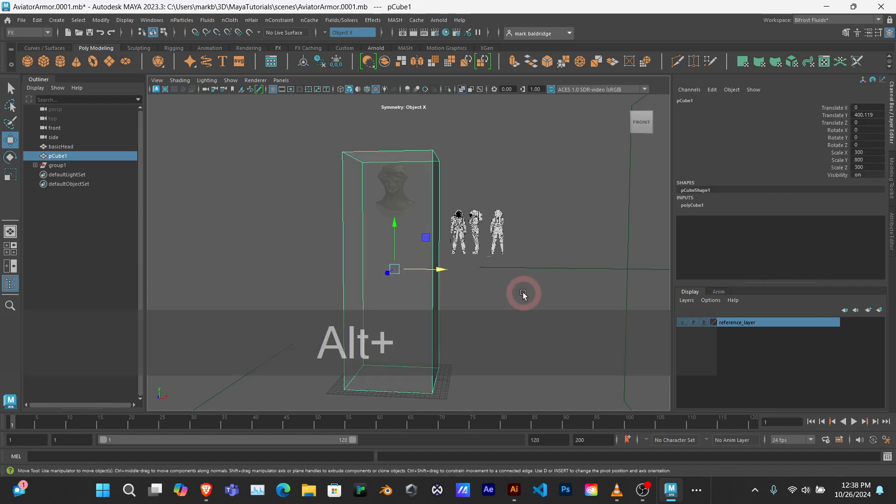
mouse_move(523, 292)
alt+mouse_down()
mouse_move(514, 302)
mouse_move(523, 316)
mouse_move(530, 306)
mouse_move(516, 306)
alt+mouse_up()
key(space)
key(space)
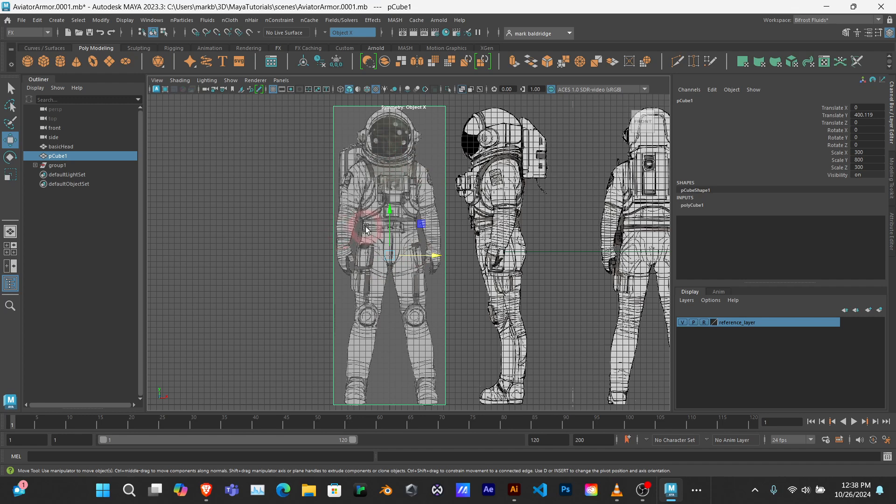
key(r)
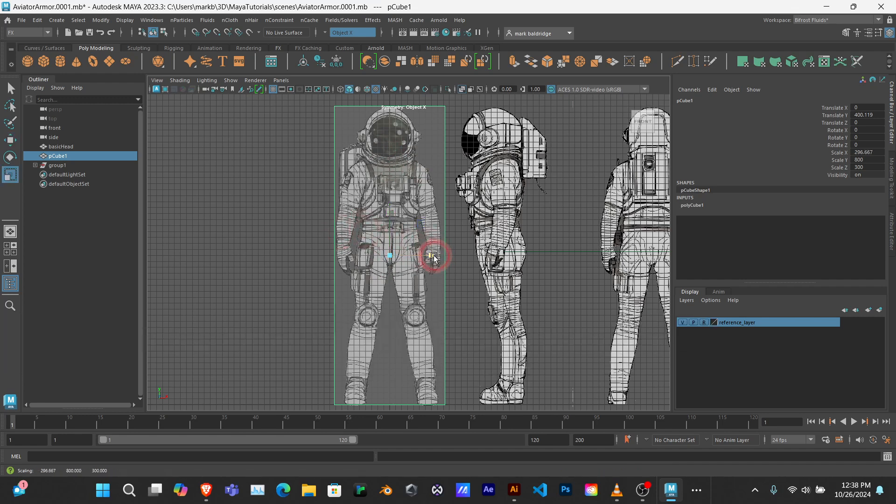
drag(432, 256, 417, 258)
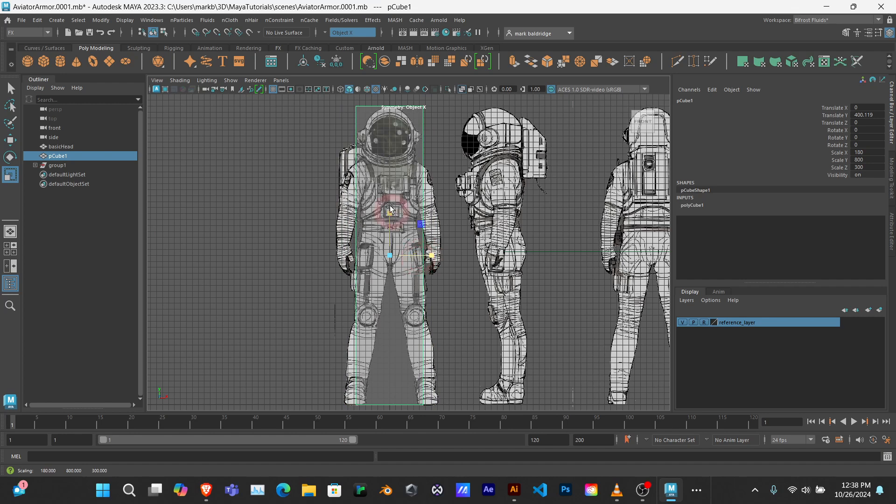
Shorten the cube to Scale Y about 281.5 and raise it to Translate Y about 517.6 over the torso.
drag(390, 214, 388, 241)
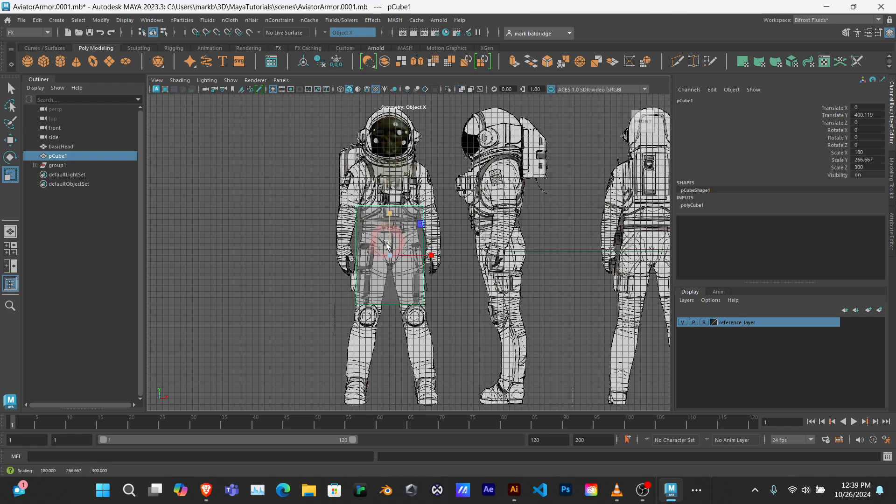
key(w)
drag(392, 217, 393, 172)
key(r)
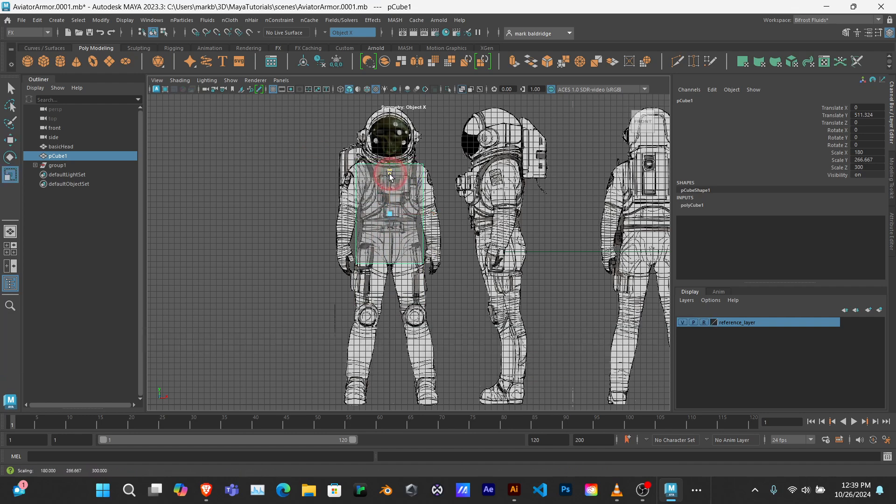
drag(390, 172, 391, 174)
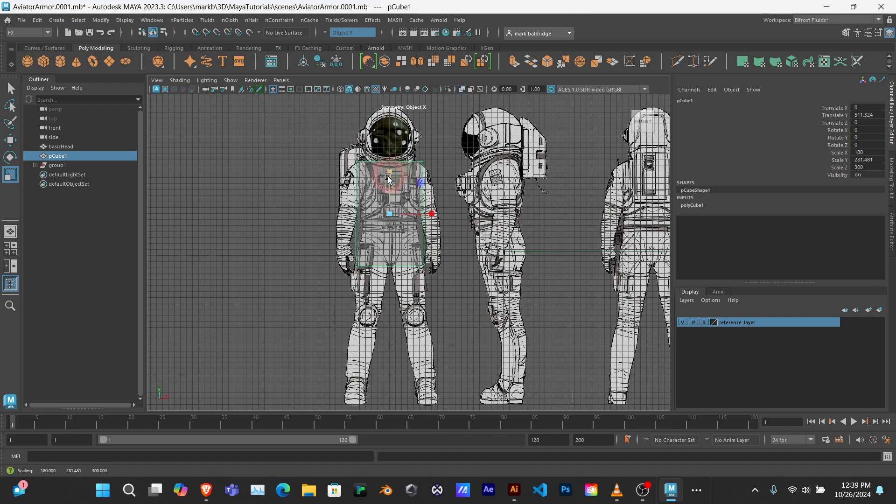
key(w)
drag(391, 176, 391, 171)
scroll(352, 304, up, 5)
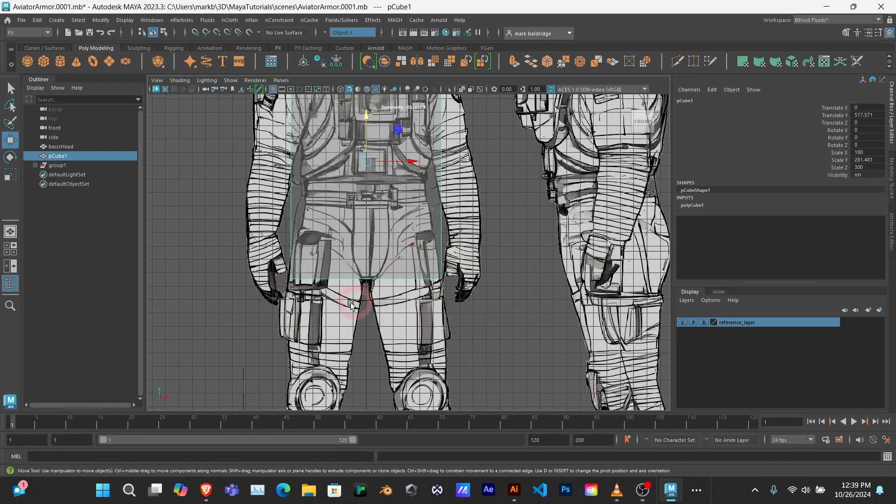
Refine the cube's fit between neck and crotch to Scale Y about 278.4 and Translate Y about 514.8.
scroll(351, 278, down, 5)
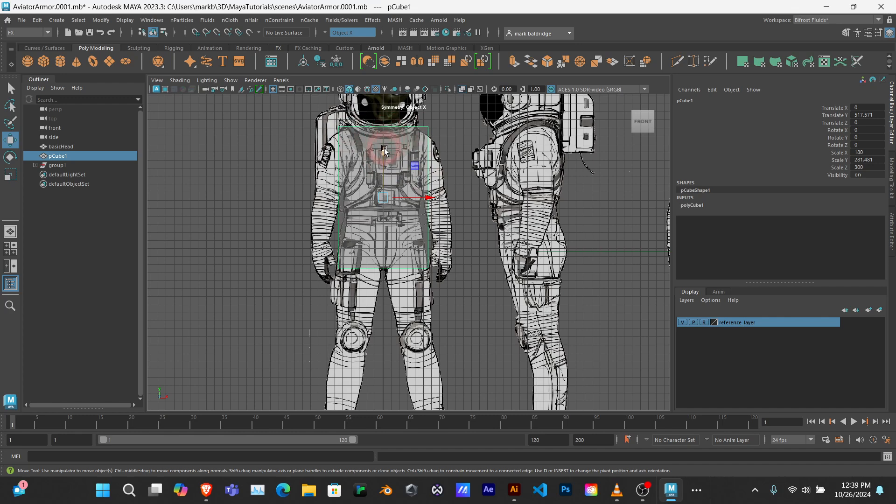
key(r)
drag(384, 154, 384, 156)
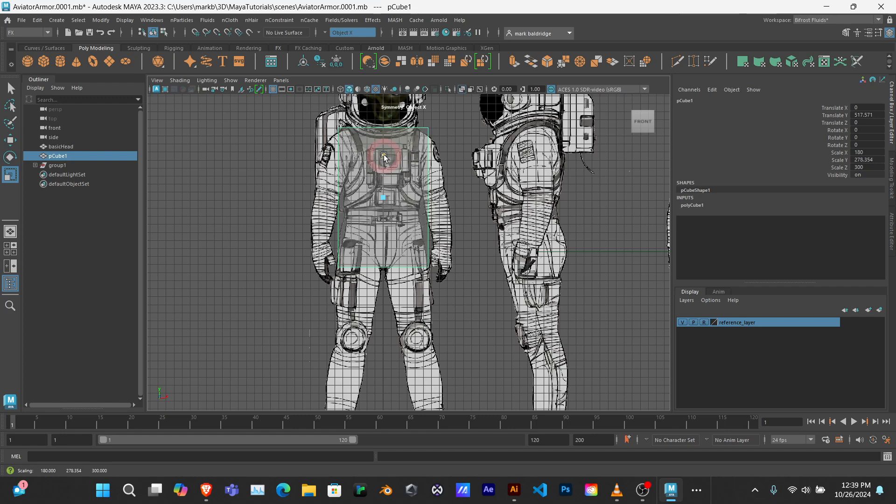
key(e)
key(w)
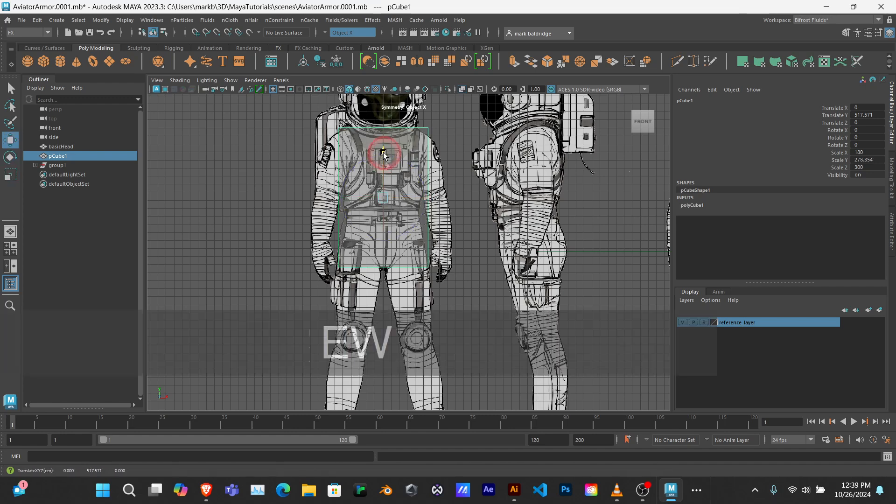
drag(383, 154, 384, 155)
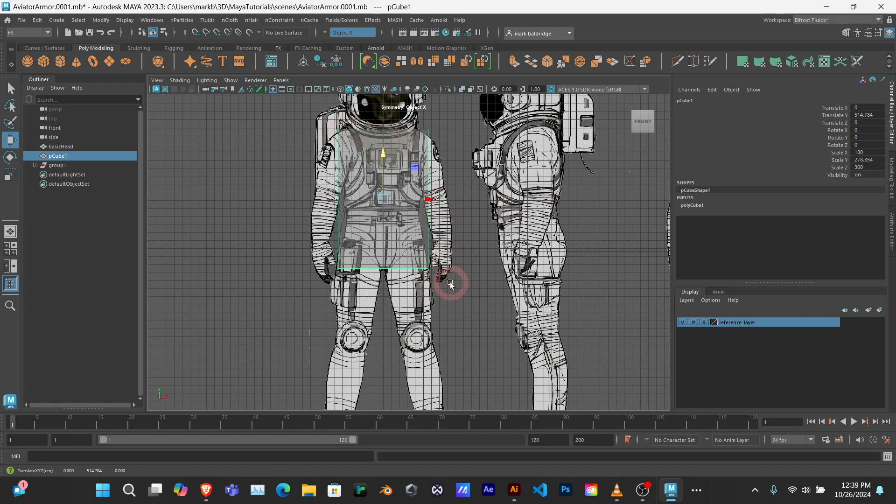
Reduce the cube's depth in the side view to Scale Z about 158.9, fitting the side figure's torso.
key(space)
key(space)
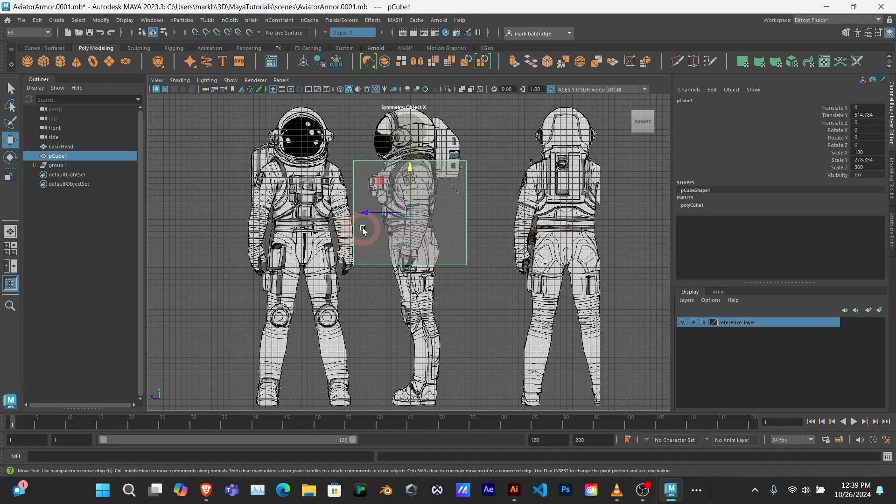
key(r)
mouse_move(372, 214)
mouse_down()
mouse_move(384, 214)
mouse_move(369, 213)
mouse_move(375, 219)
mouse_move(365, 204)
mouse_up()
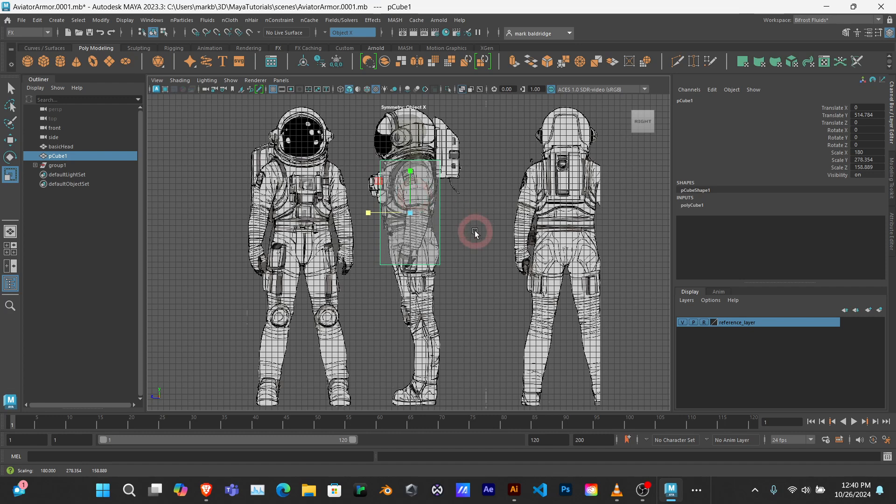
Inspect the resized cube in perspective and set its polyCube1 subdivisions to 3 in width and 4 in height.
key(space)
key(space)
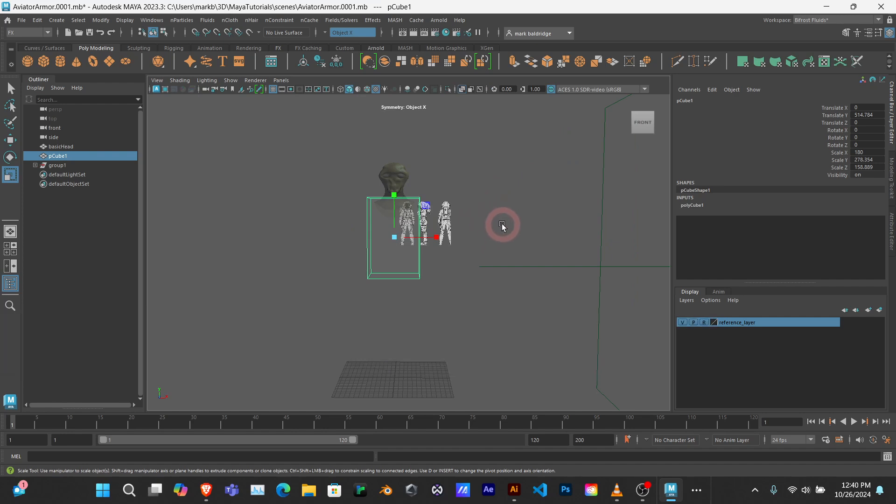
mouse_move(527, 247)
alt+mouse_down()
mouse_move(547, 252)
mouse_move(528, 256)
mouse_move(536, 243)
mouse_move(534, 250)
alt+mouse_up()
click(389, 235)
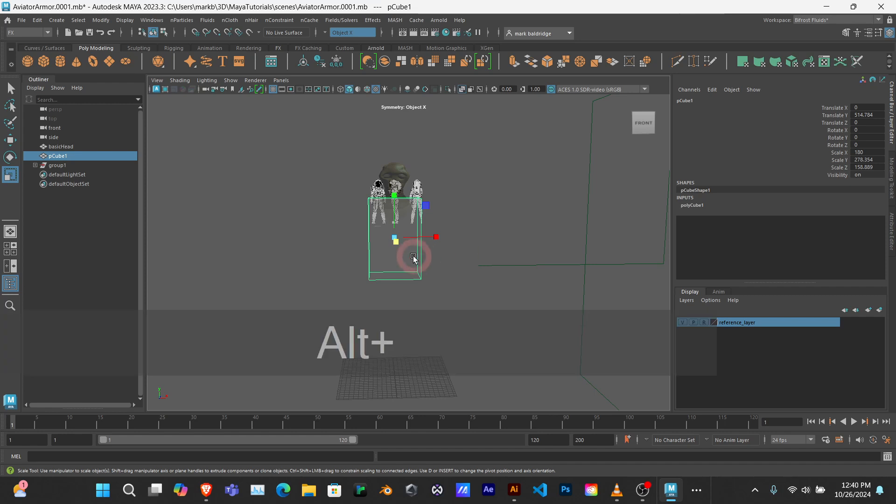
alt+drag(413, 255, 392, 206)
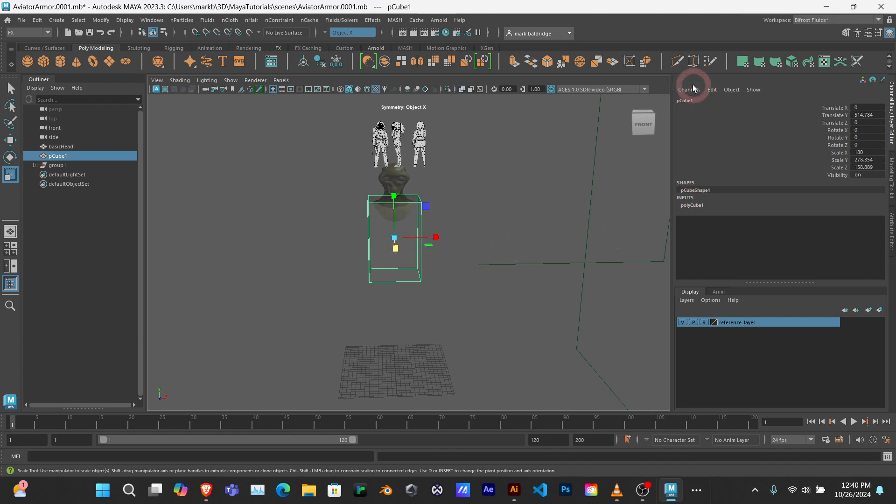
click(693, 205)
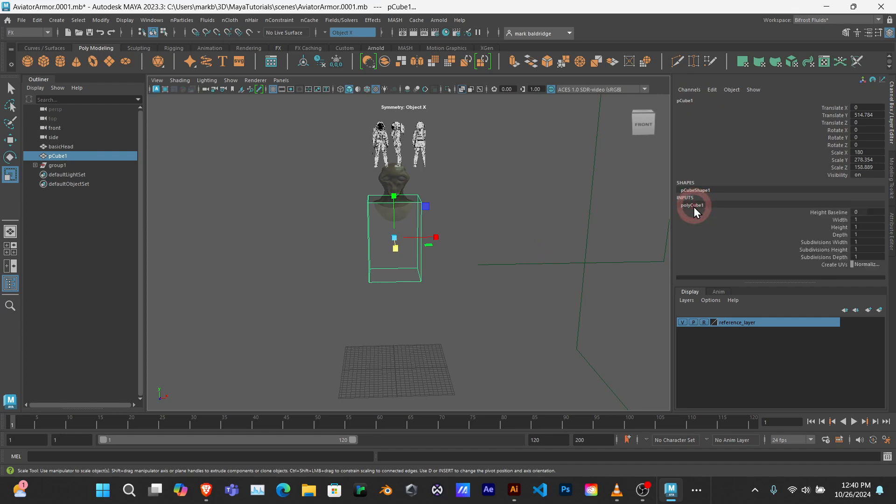
click(861, 243)
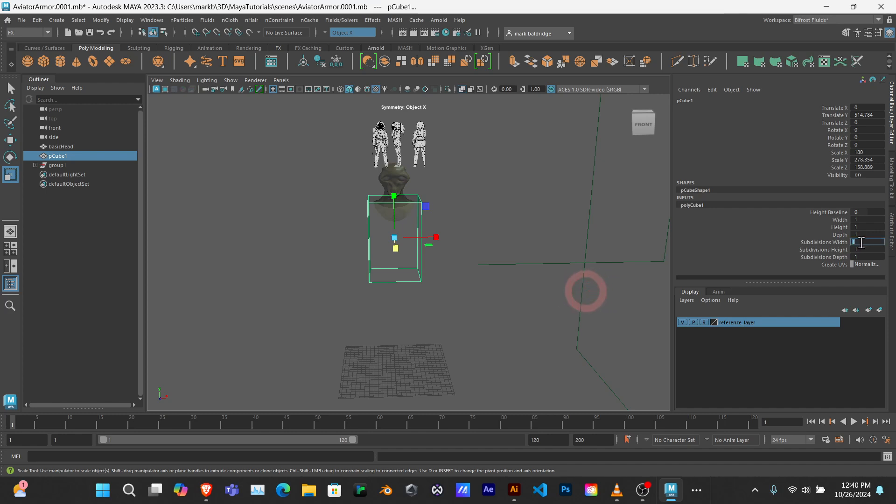
text(3)
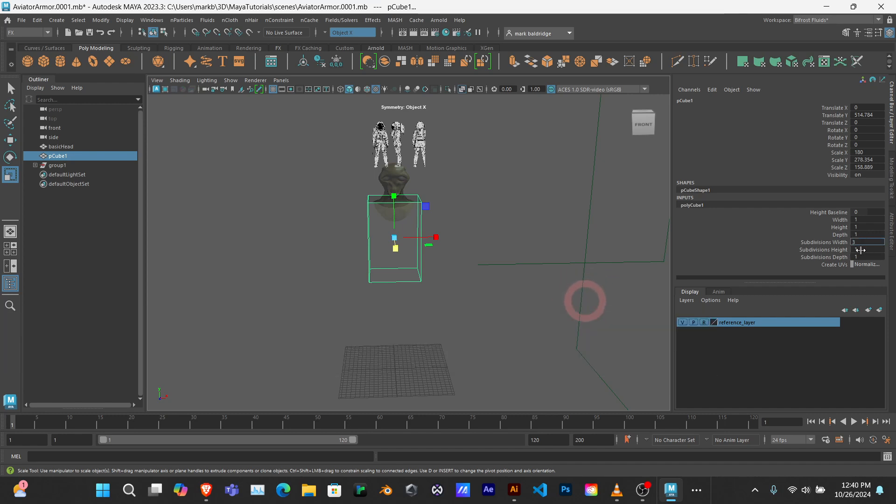
click(861, 249)
text(4)
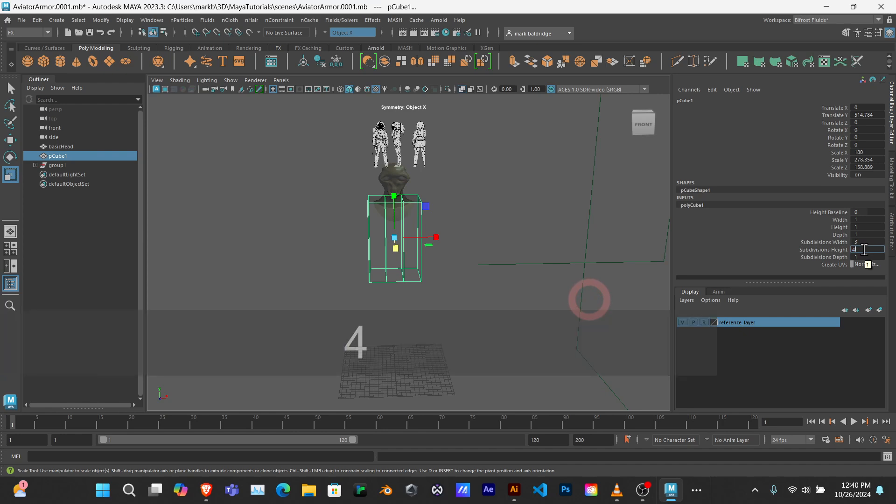
click(721, 236)
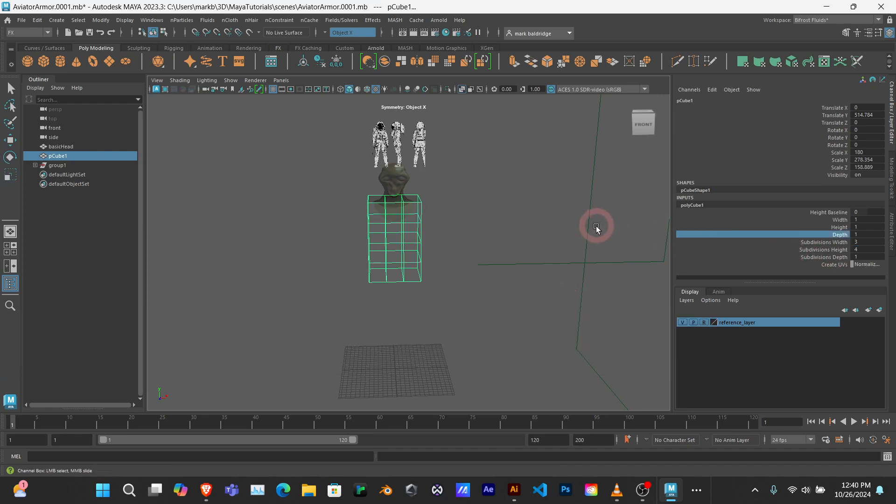
Check the subdivided cube in perspective, return to the front view and switch the cube to vertex editing.
mouse_move(568, 224)
alt+mouse_down()
mouse_move(462, 216)
mouse_move(544, 224)
mouse_move(620, 198)
mouse_move(568, 216)
alt+mouse_up()
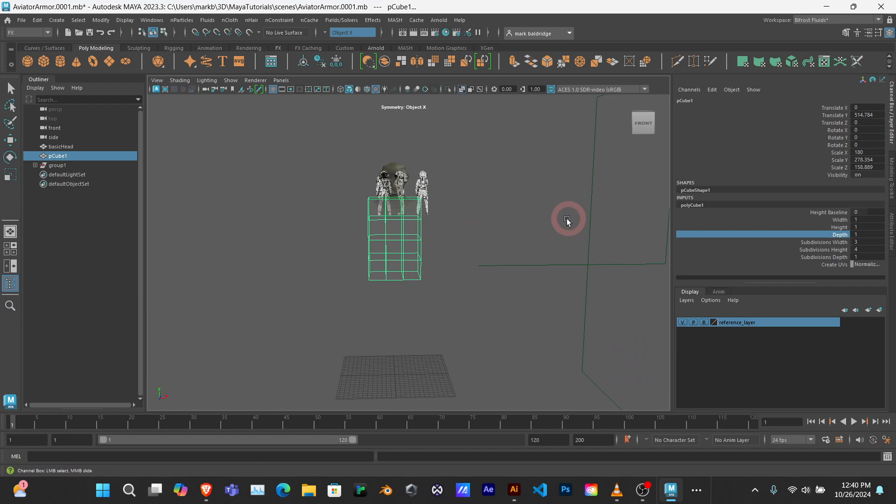
scroll(530, 233, up, 8)
alt+scroll(523, 216, up, 2)
alt+middle_drag(524, 216, 540, 278)
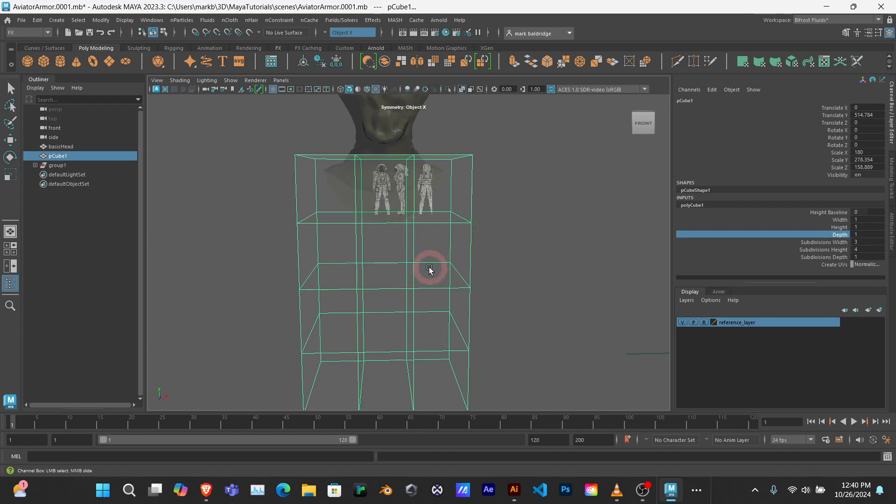
key(space)
key(space)
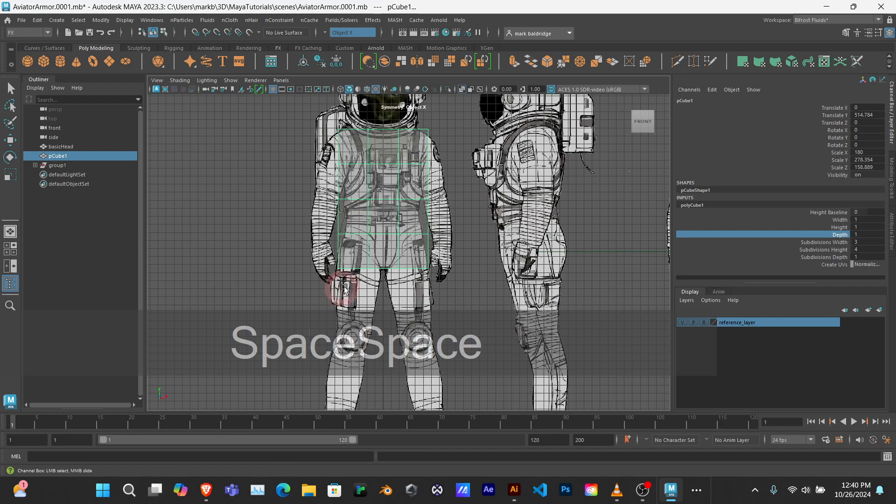
scroll(231, 207, up, 3)
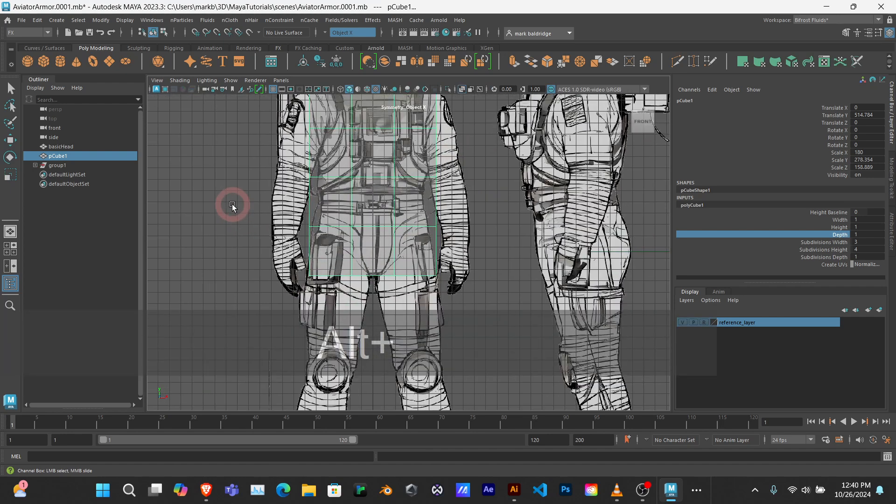
alt+middle_drag(232, 204, 251, 245)
scroll(251, 244, down, 2)
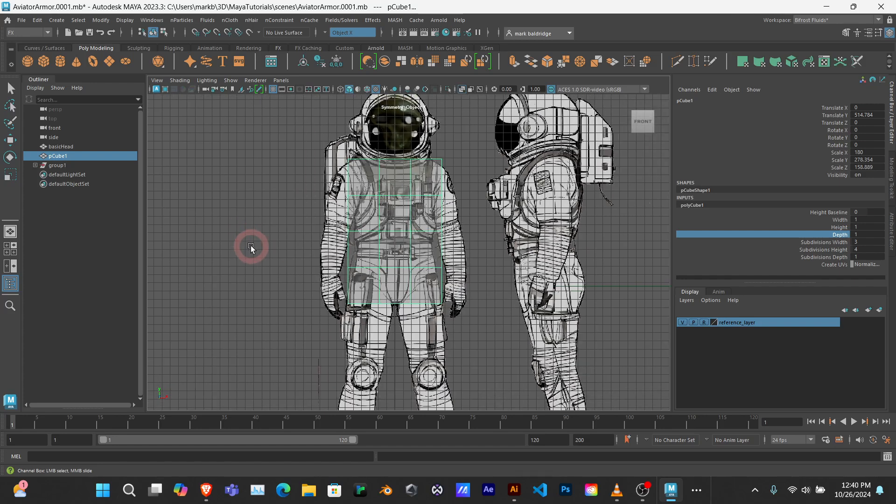
right_click(393, 233)
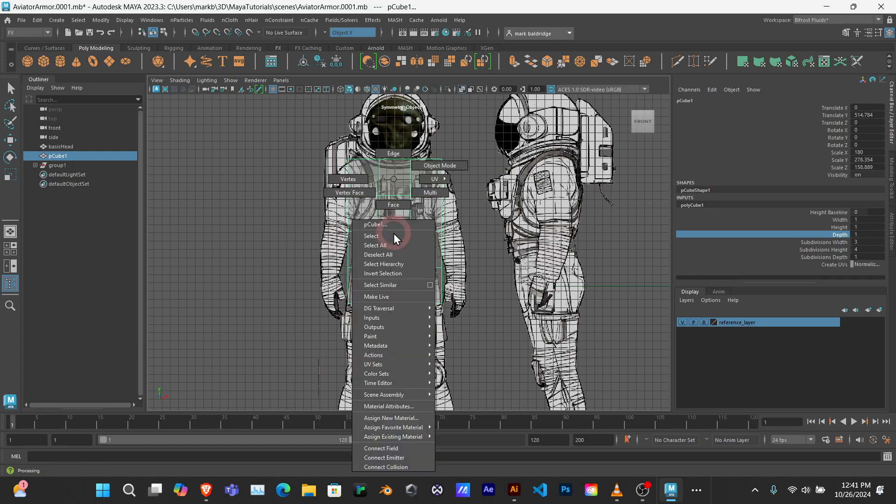
right_drag(393, 234, 355, 181)
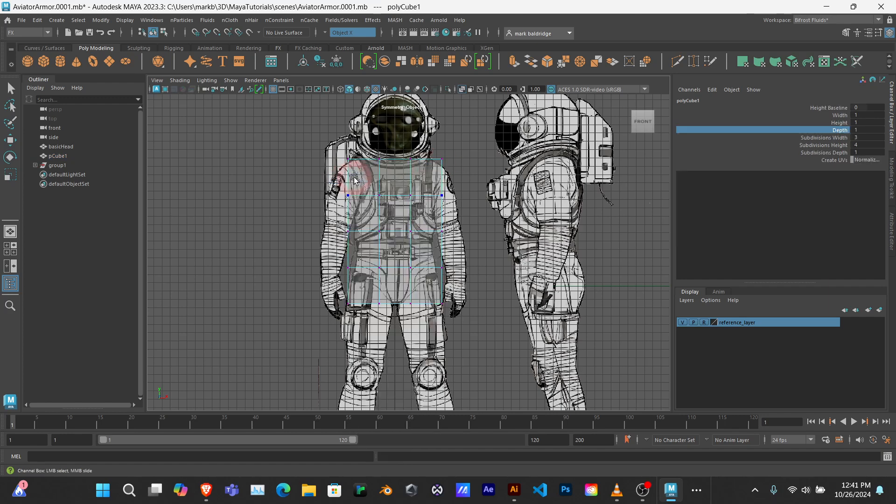
Move the cube's top outer corner vertex inward and slightly up to about X 67.6, Y 660.2, using Object X symmetry.
key(r)
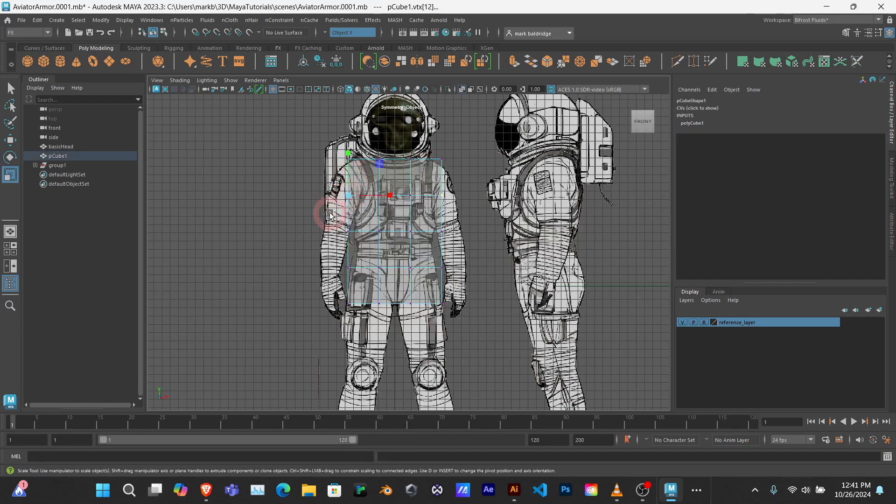
click(443, 160)
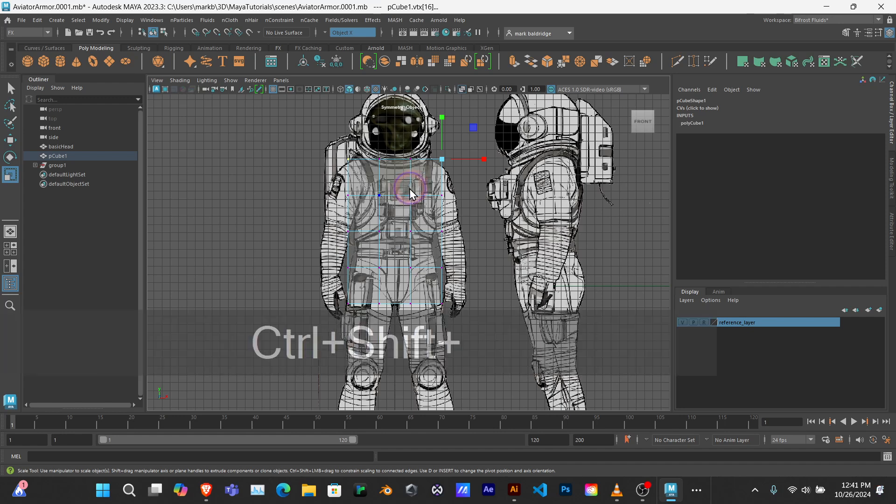
ctrl+shift+right_drag(409, 187, 411, 166)
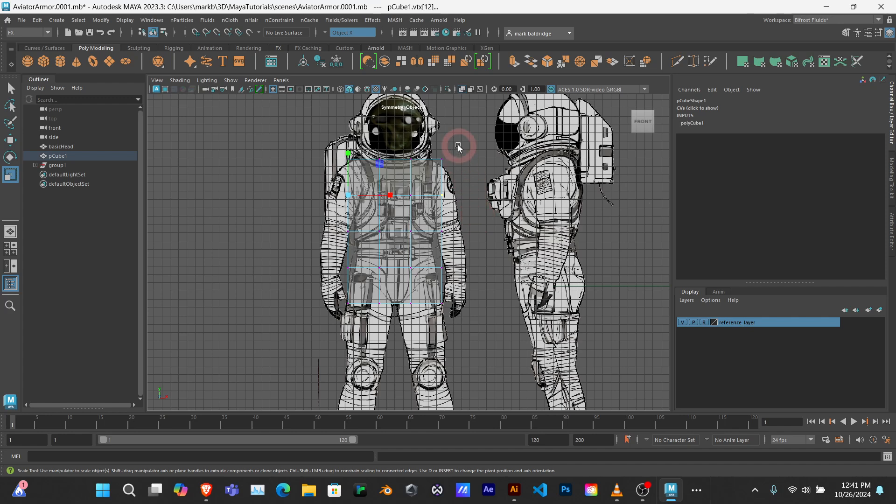
click(442, 160)
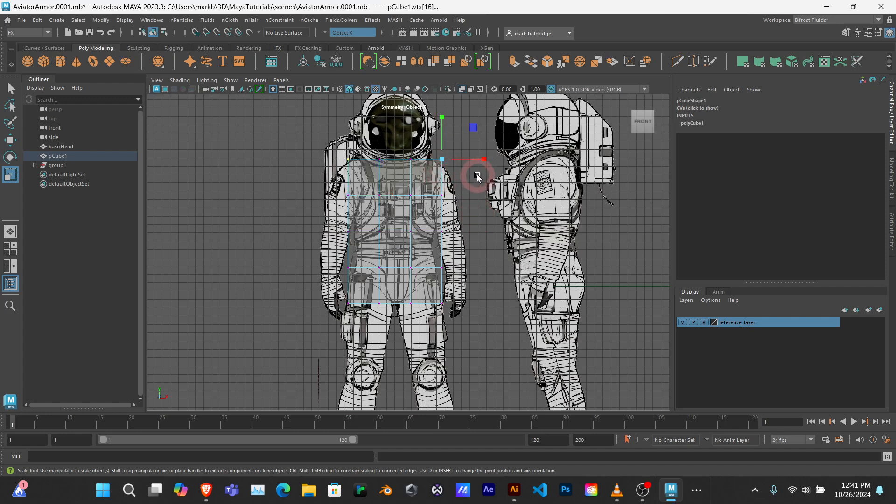
key(w)
drag(487, 160, 477, 160)
drag(430, 120, 430, 114)
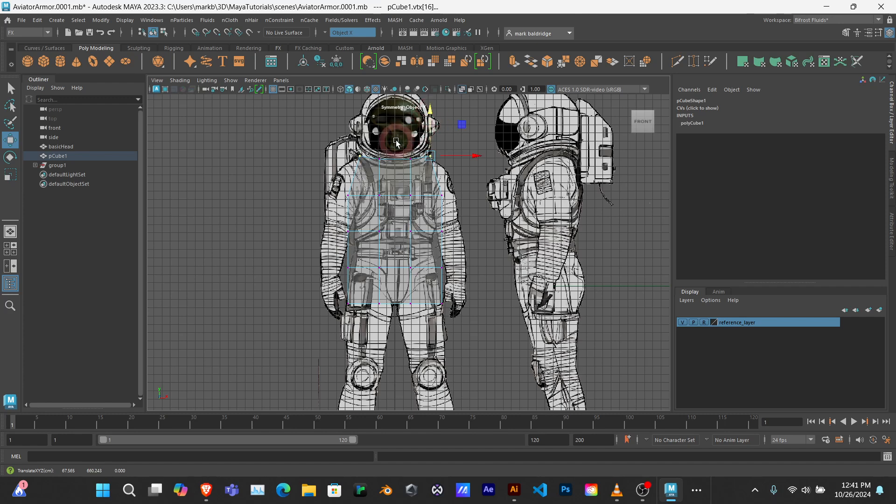
Return pCube1 to vertex editing and try to lower the top inner vertex slightly to about X -30, Y 645.9.
click(413, 164)
click(449, 157)
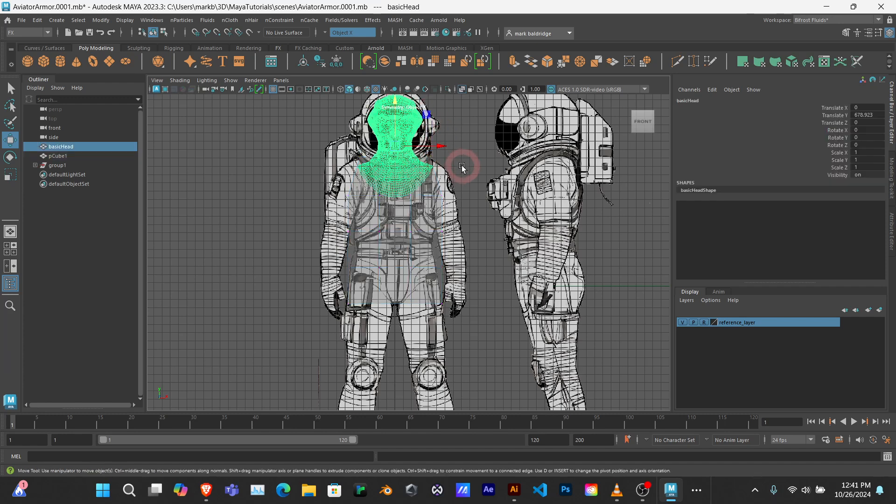
click(85, 157)
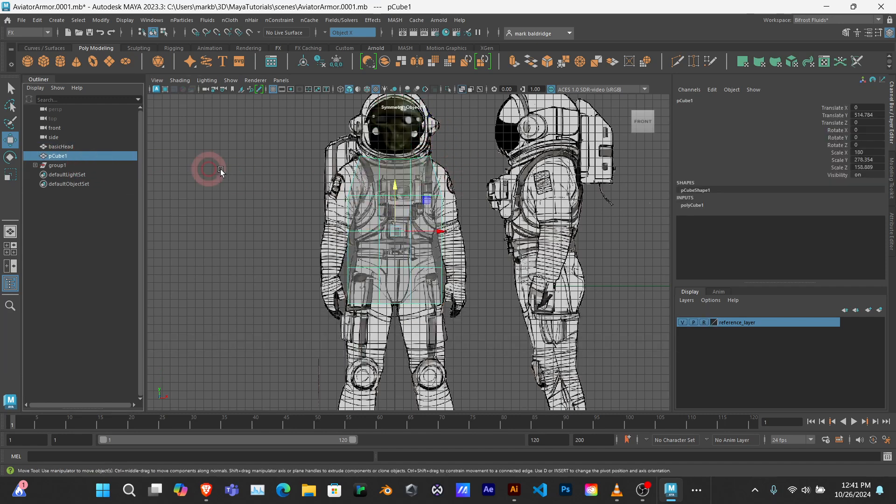
right_click(379, 175)
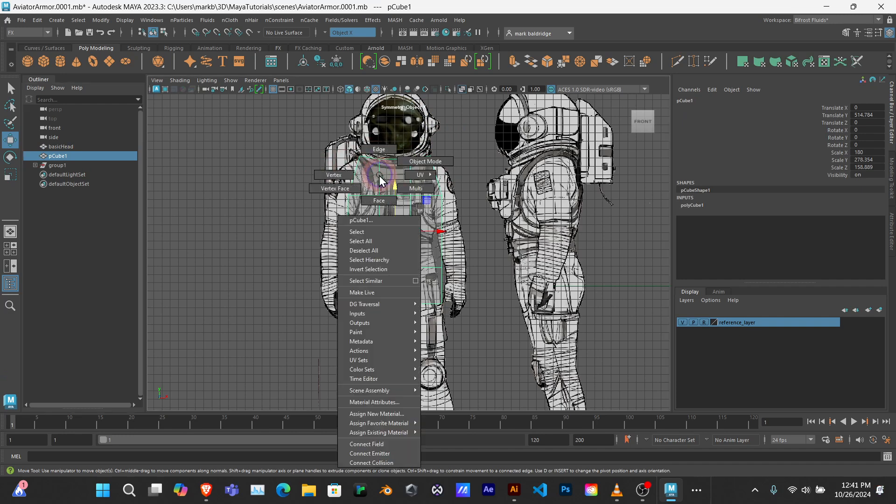
click(326, 174)
click(370, 158)
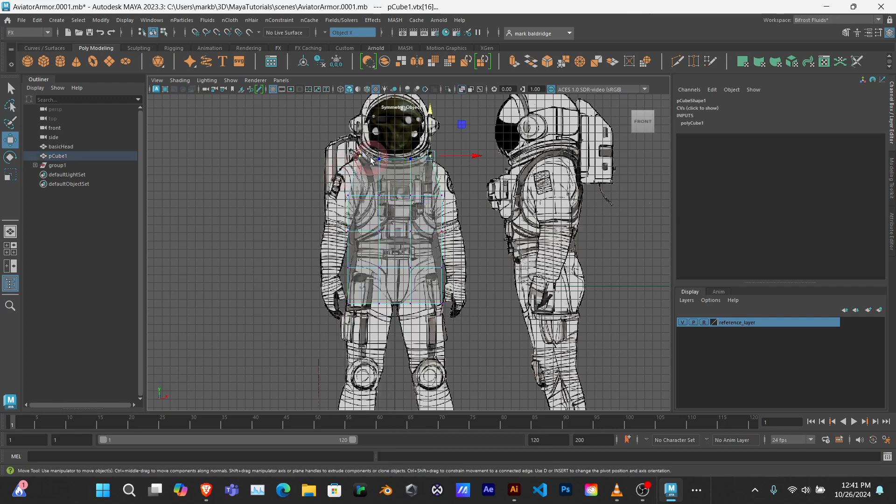
click(378, 159)
drag(378, 139, 378, 143)
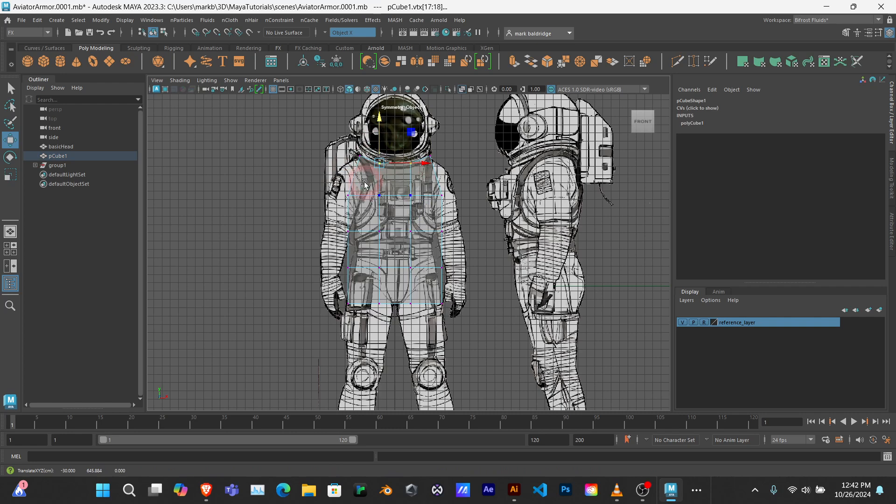
Undo the vertex edits back to the cube's unmoved top corners, and reselect the top outer corner vertex.
key(ctrl+z)
key(ctrl+z)
key(ctrl+z)
key(ctrl+z)
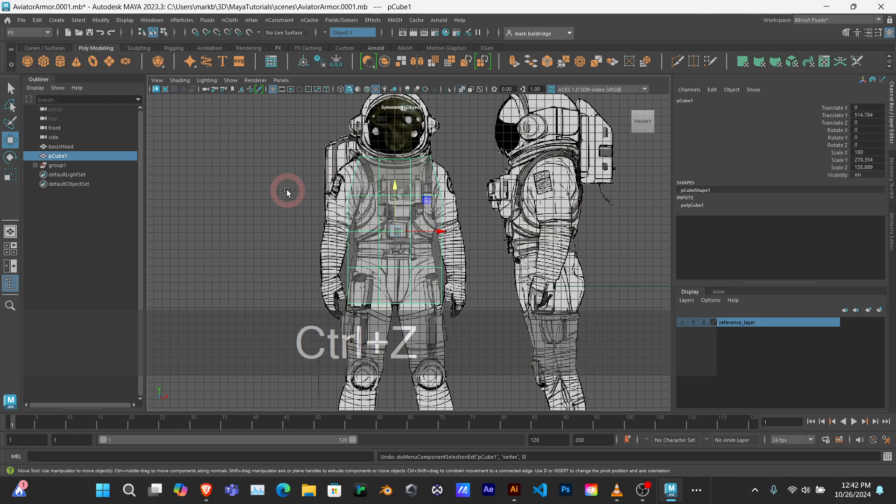
key(ctrl+z)
key(ctrl+z)
key(ctrl+z)
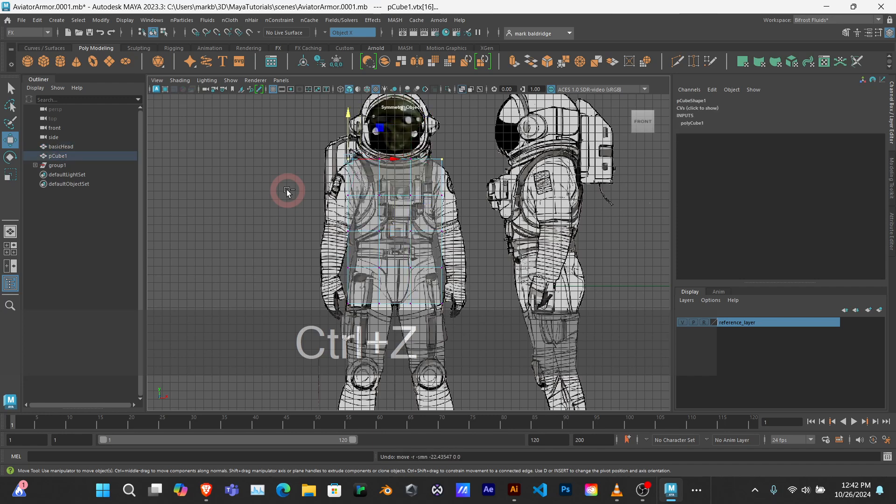
click(256, 177)
click(402, 201)
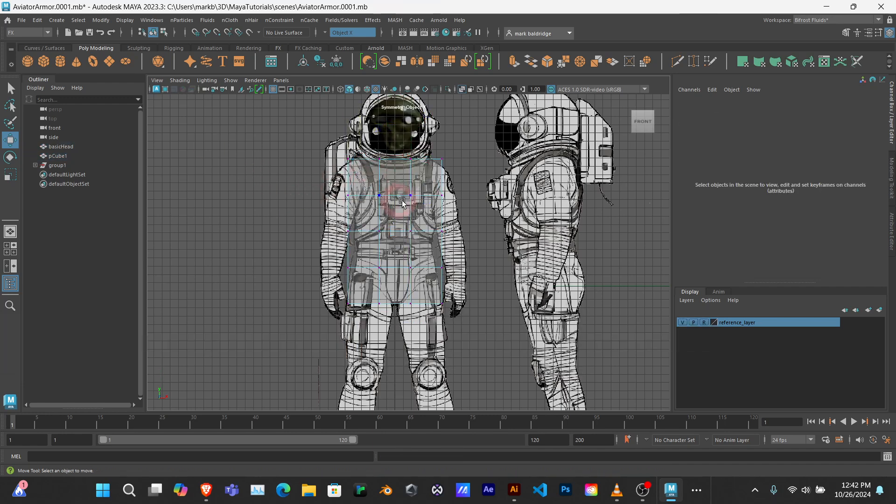
click(443, 161)
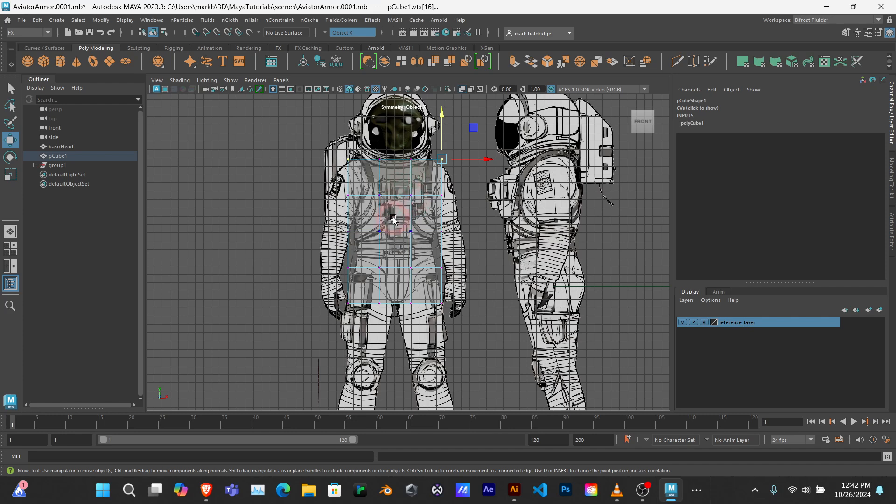
click(264, 203)
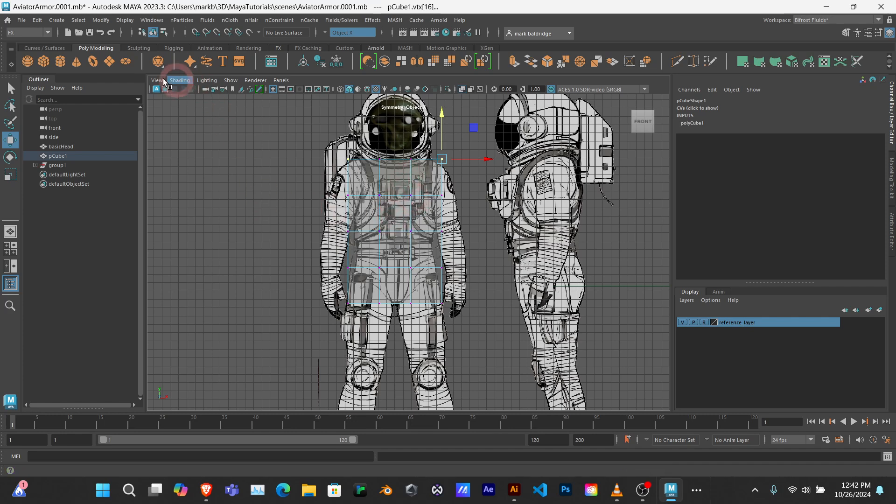
click(22, 21)
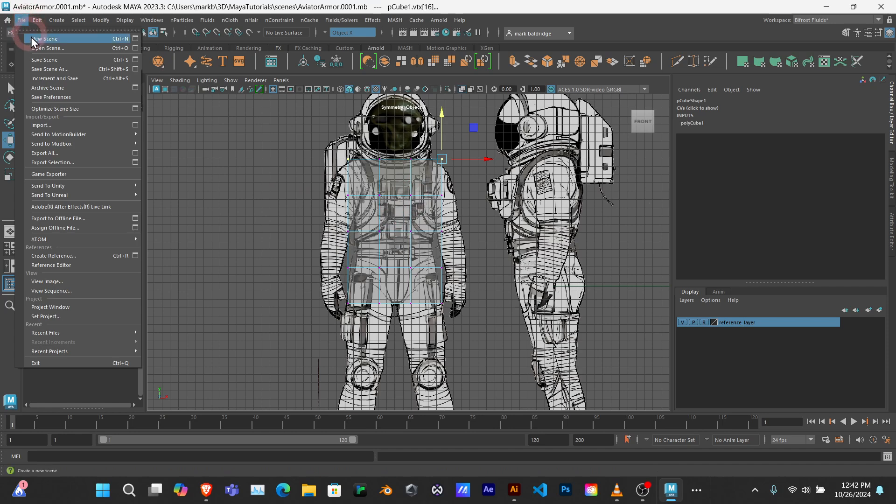
click(52, 80)
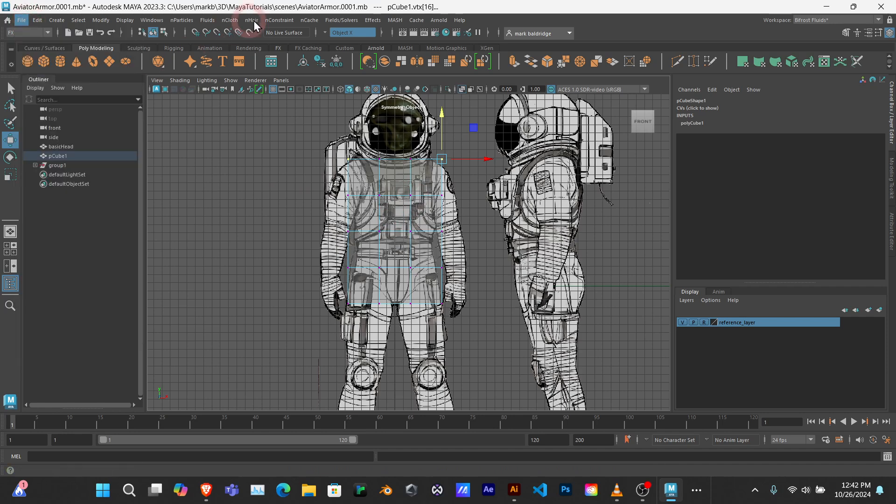
click(251, 20)
click(346, 9)
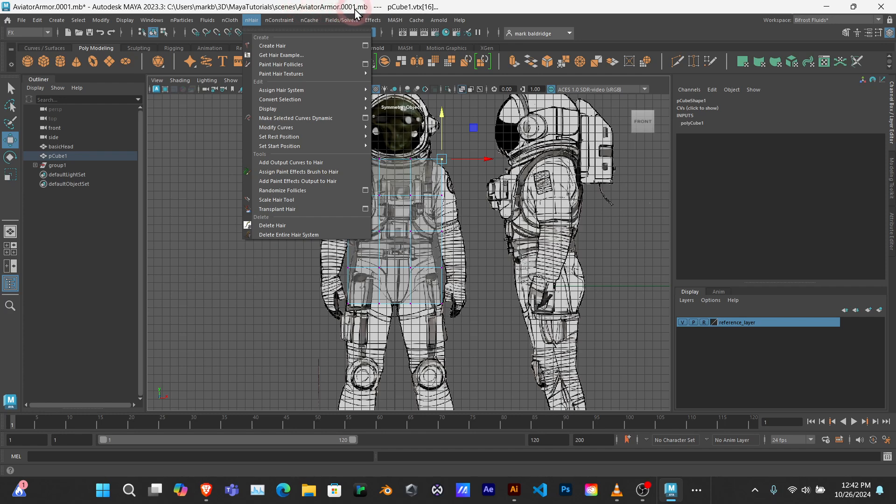
click(22, 20)
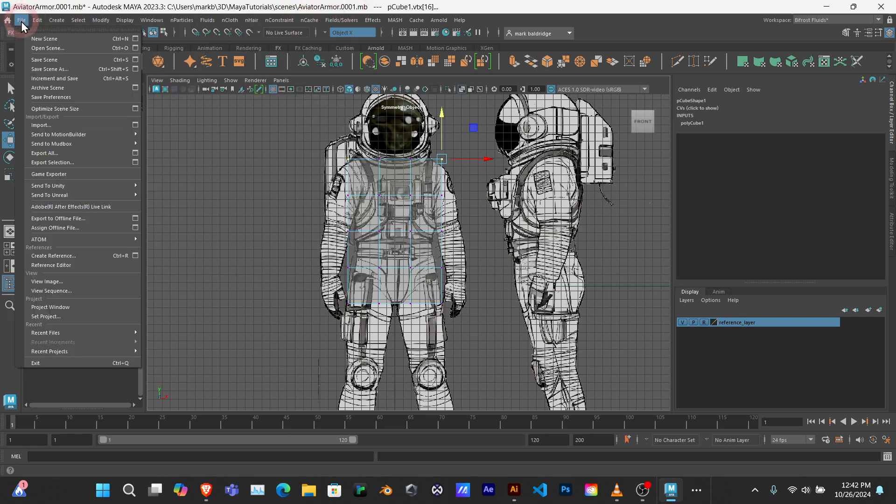
click(21, 20)
click(21, 20)
click(47, 104)
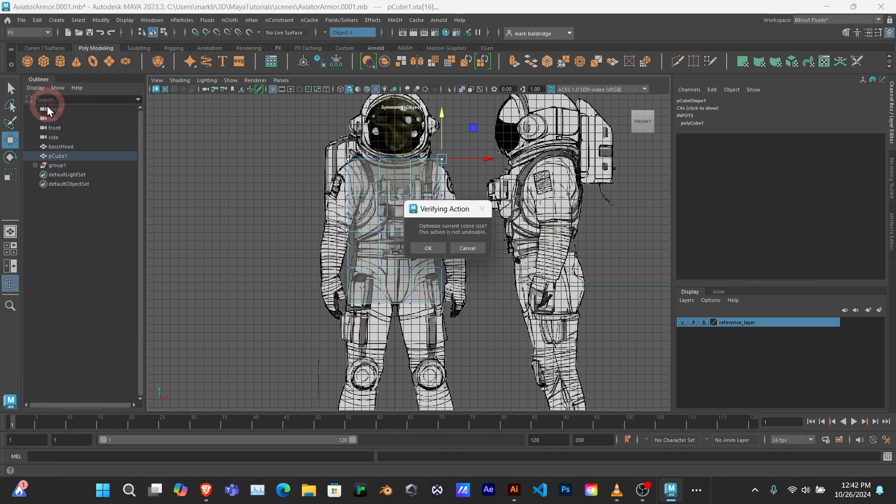
click(440, 247)
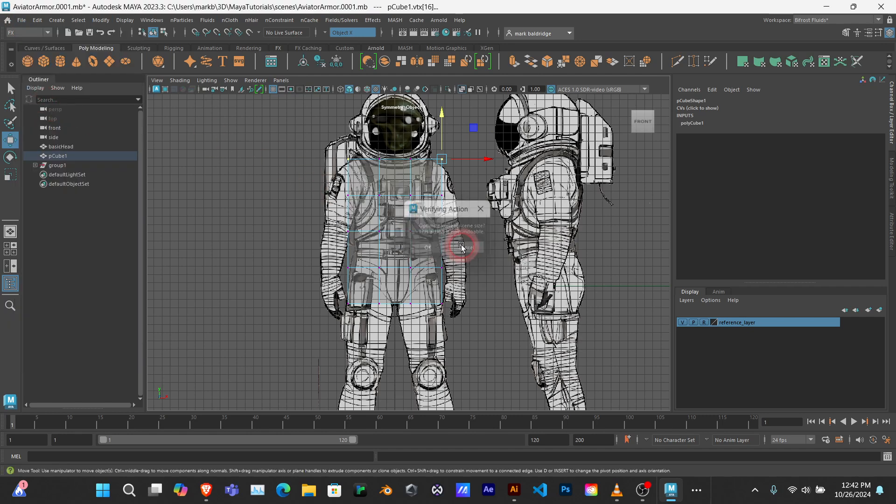
Save the scene as an incremented version, AviatorArmor.0002.mb.
click(22, 20)
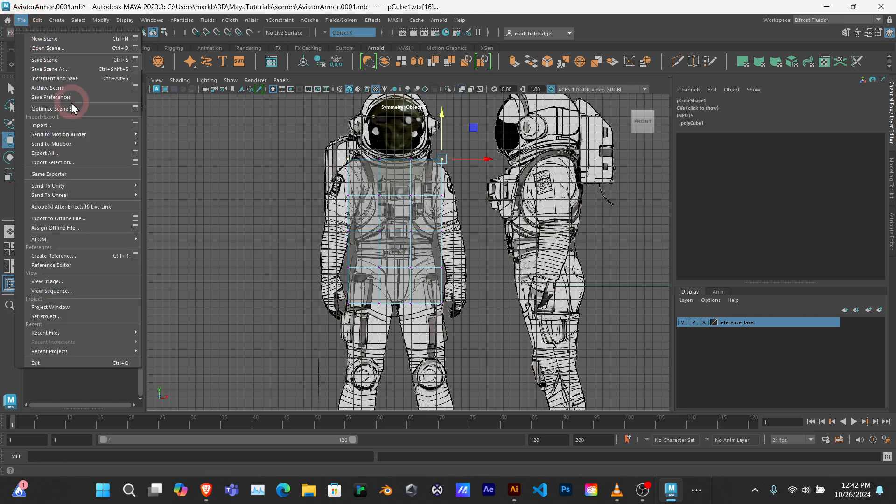
click(63, 78)
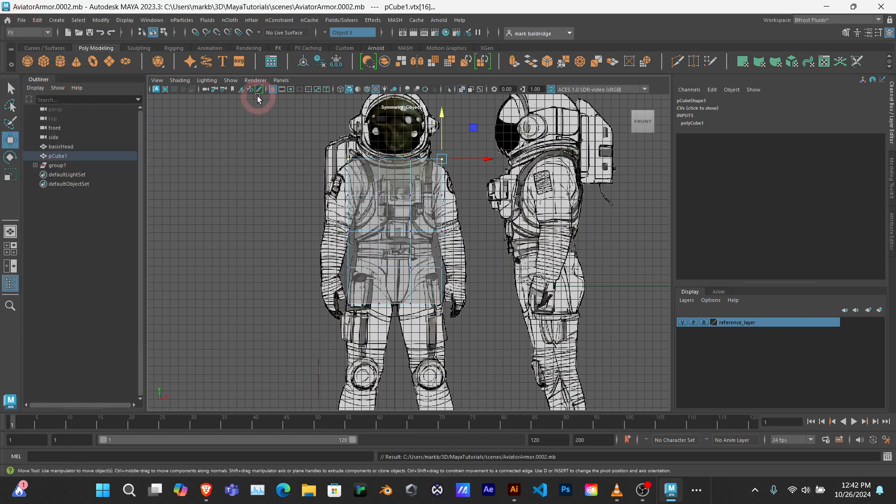